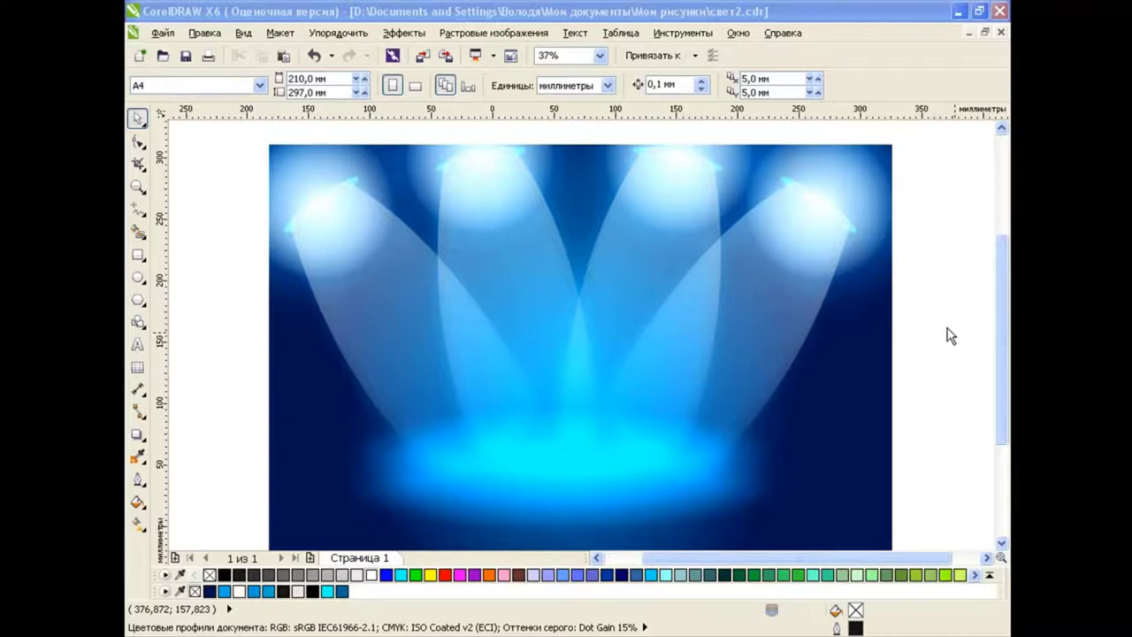
Step: Undo the last change to the finished spotlight-stage example
{"action": "key", "text": "ctrl+z"}
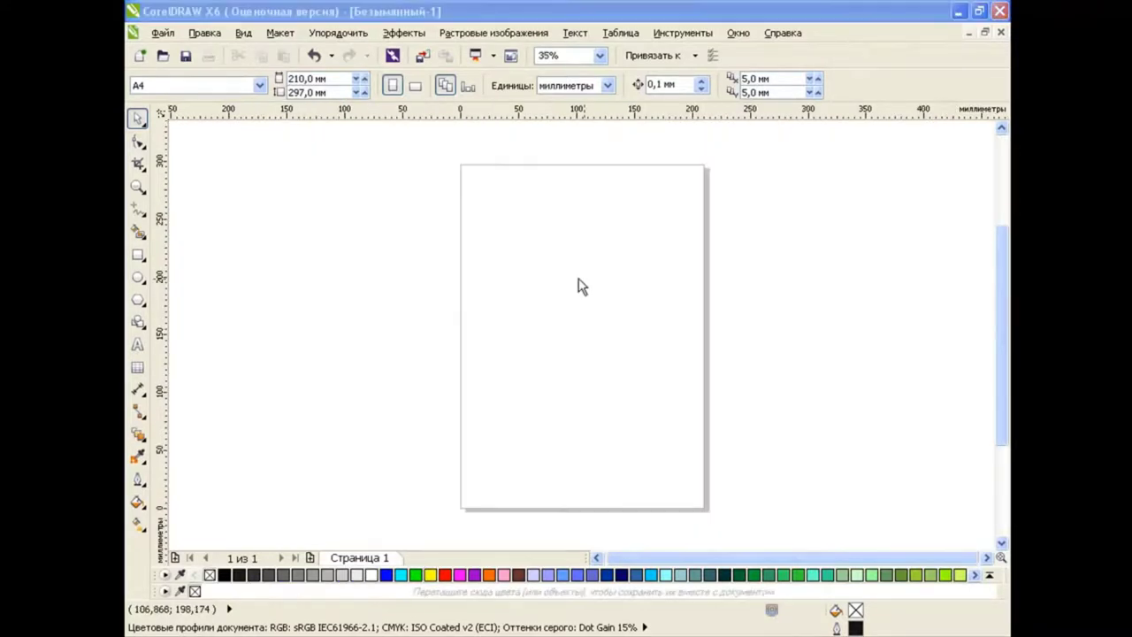
Step: Draw a large backdrop rectangle across the page and set its Uniform Fill colour model to RGB
{"action": "left_click", "coordinate": [139, 254]}
{"action": "left_click_drag", "start_coordinate": [187, 167], "coordinate": [704, 507]}
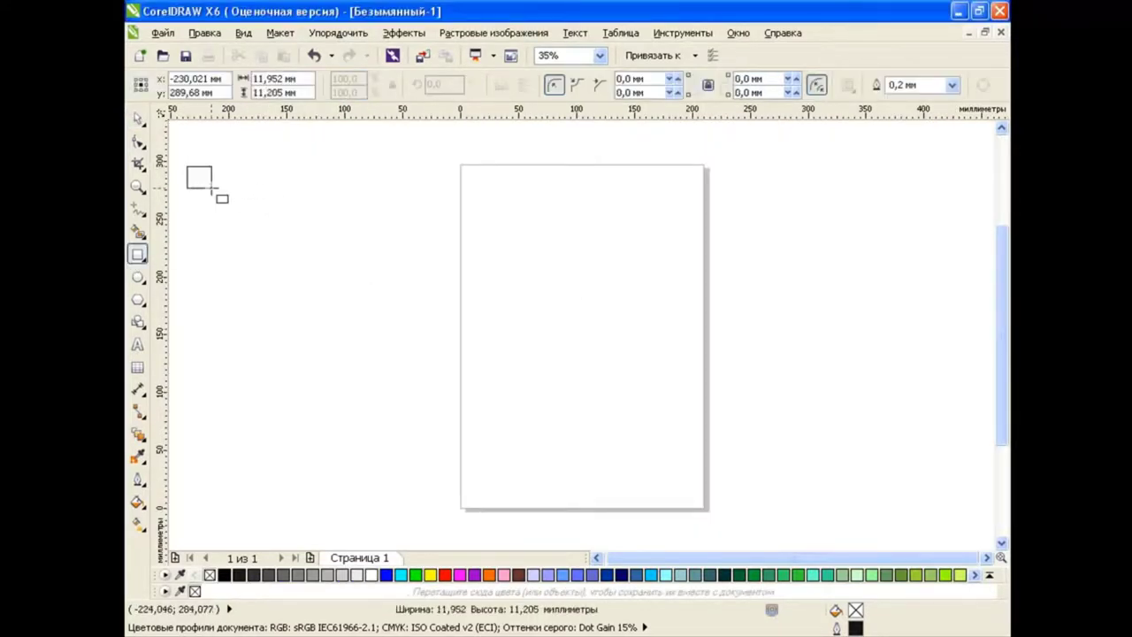
{"action": "left_click", "coordinate": [137, 501]}
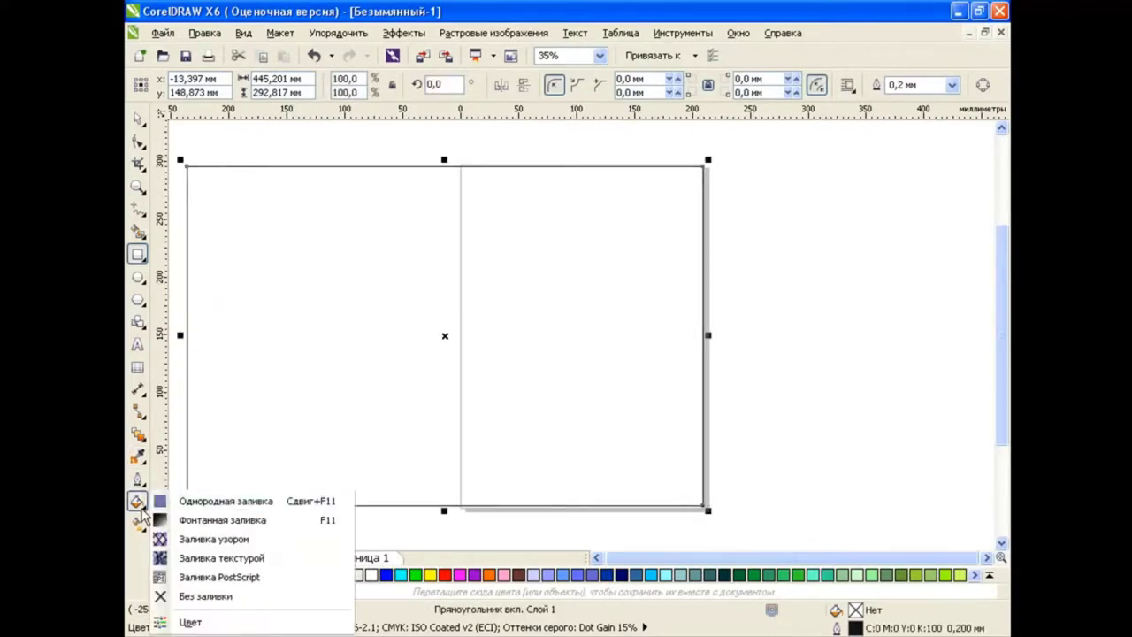
{"action": "left_click", "coordinate": [203, 501]}
{"action": "left_click", "coordinate": [409, 194]}
{"action": "left_click", "coordinate": [582, 225]}
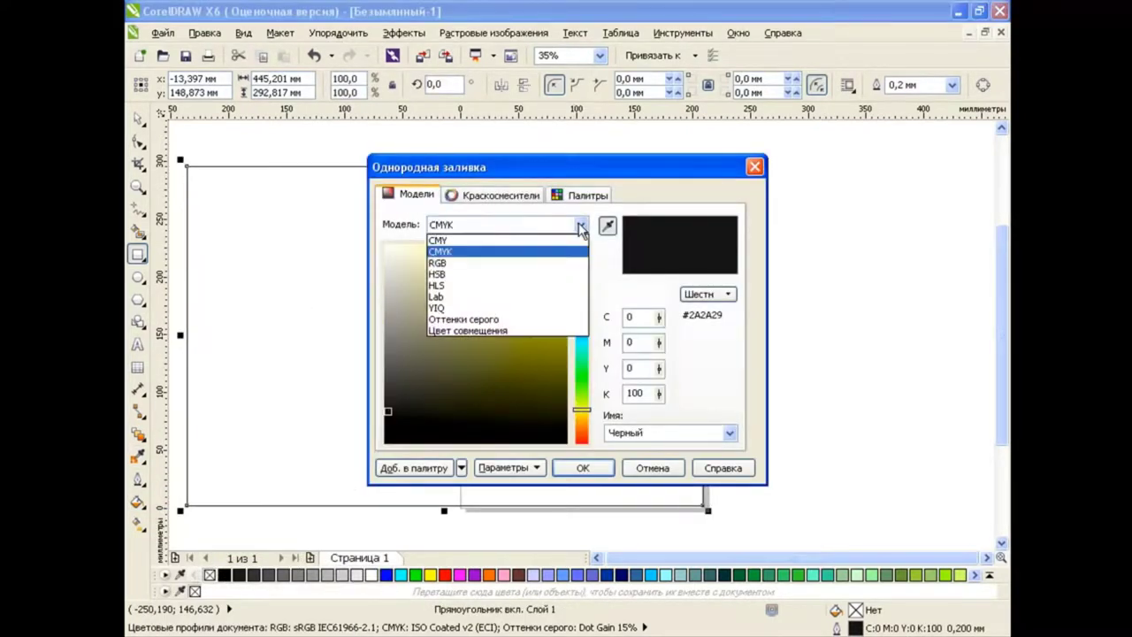
{"action": "left_click", "coordinate": [508, 267]}
Step: Fill the backdrop rectangle dark navy, RGB 2, 18, 81
{"action": "double_click", "coordinate": [631, 316]}
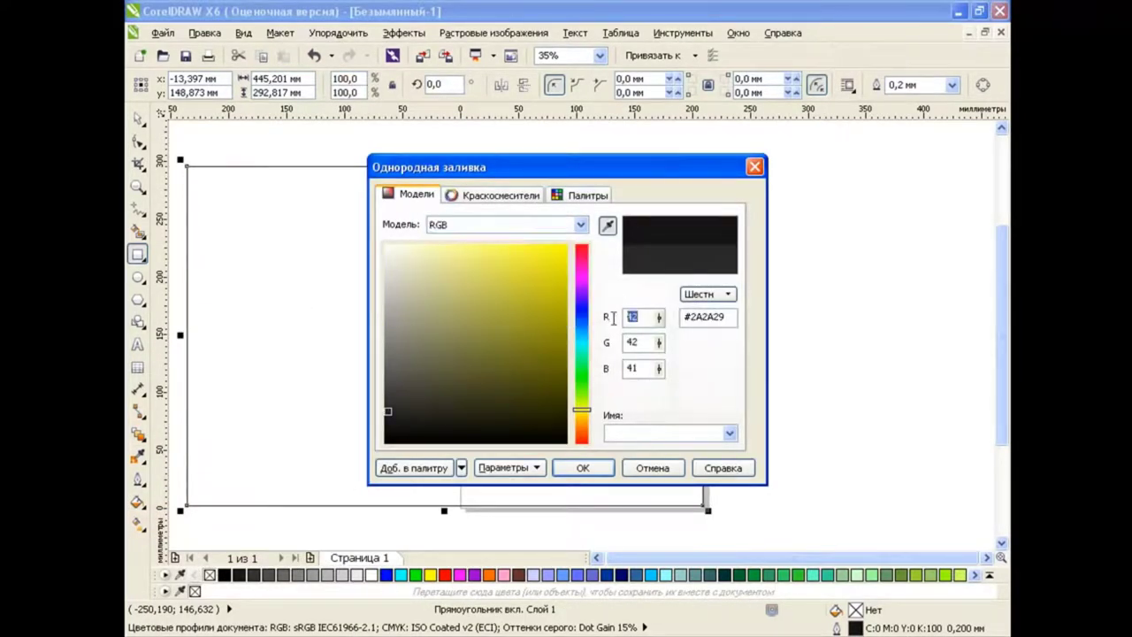
{"action": "type", "text": "2"}
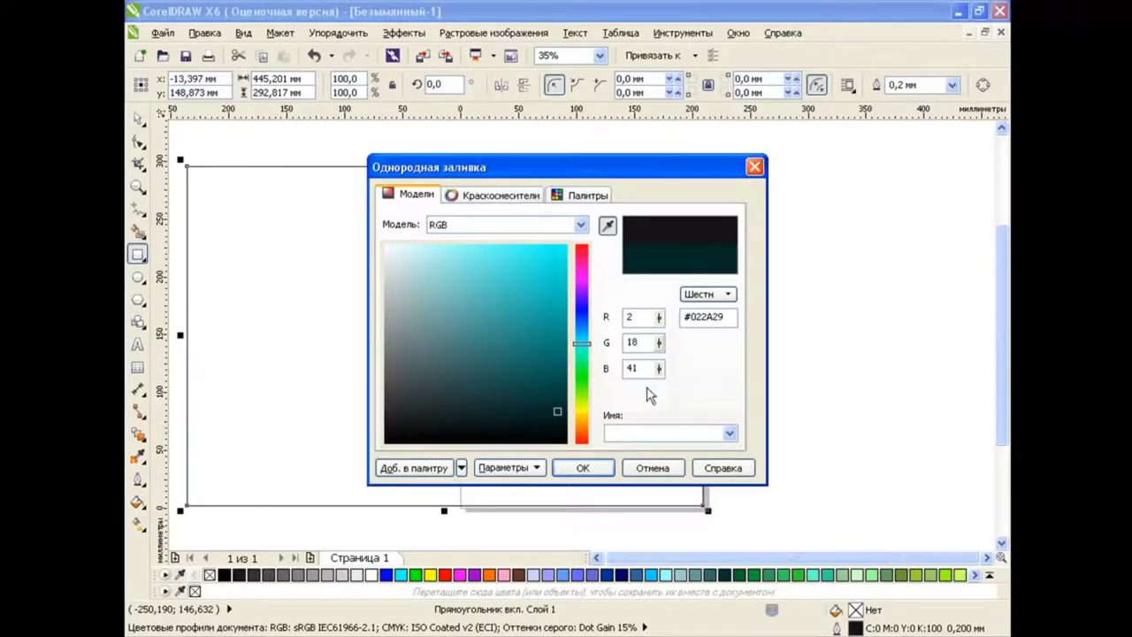
{"action": "double_click", "coordinate": [624, 369]}
{"action": "type", "text": "81"}
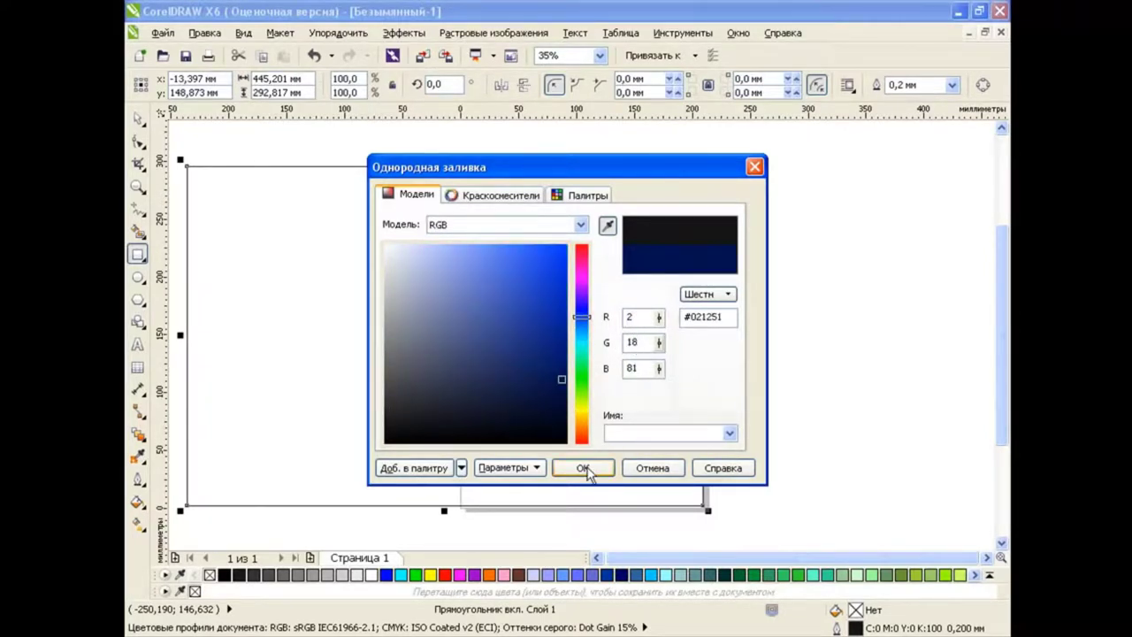
{"action": "left_click", "coordinate": [584, 468]}
{"action": "mouse_move", "coordinate": [164, 123]}
{"action": "left_mouse_down"}
{"action": "mouse_move", "coordinate": [312, 265]}
{"action": "mouse_move", "coordinate": [644, 263]}
{"action": "left_mouse_up"}
{"action": "left_click", "coordinate": [884, 265]}
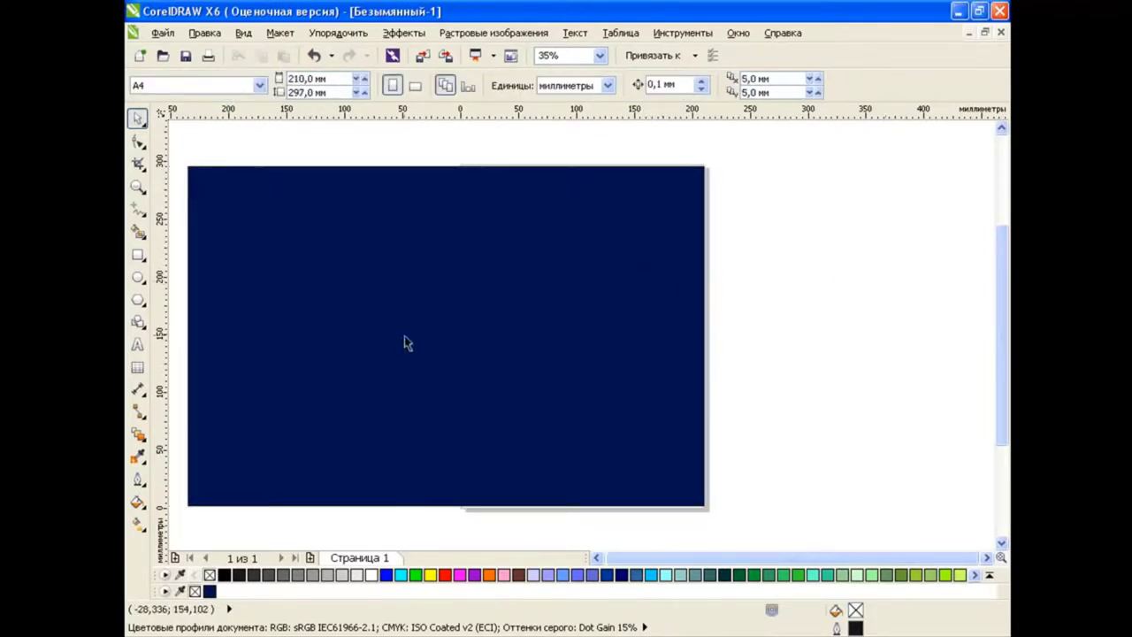
Step: Draw a large circle over the backdrop and paste a copy shrunk to about 1.2% at its centre
{"action": "left_click", "coordinate": [138, 277]}
{"action": "left_click", "coordinate": [181, 271]}
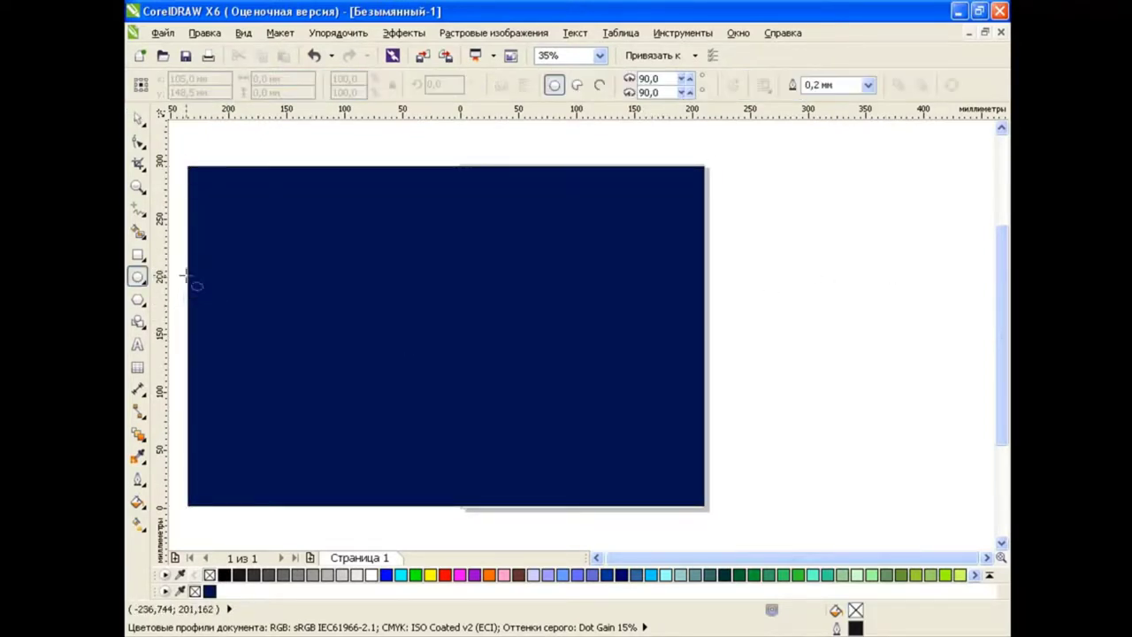
{"action": "mouse_move", "coordinate": [233, 139]}
{"action": "left_mouse_down"}
{"action": "mouse_move", "coordinate": [665, 516]}
{"action": "mouse_move", "coordinate": [673, 500]}
{"action": "left_mouse_up"}
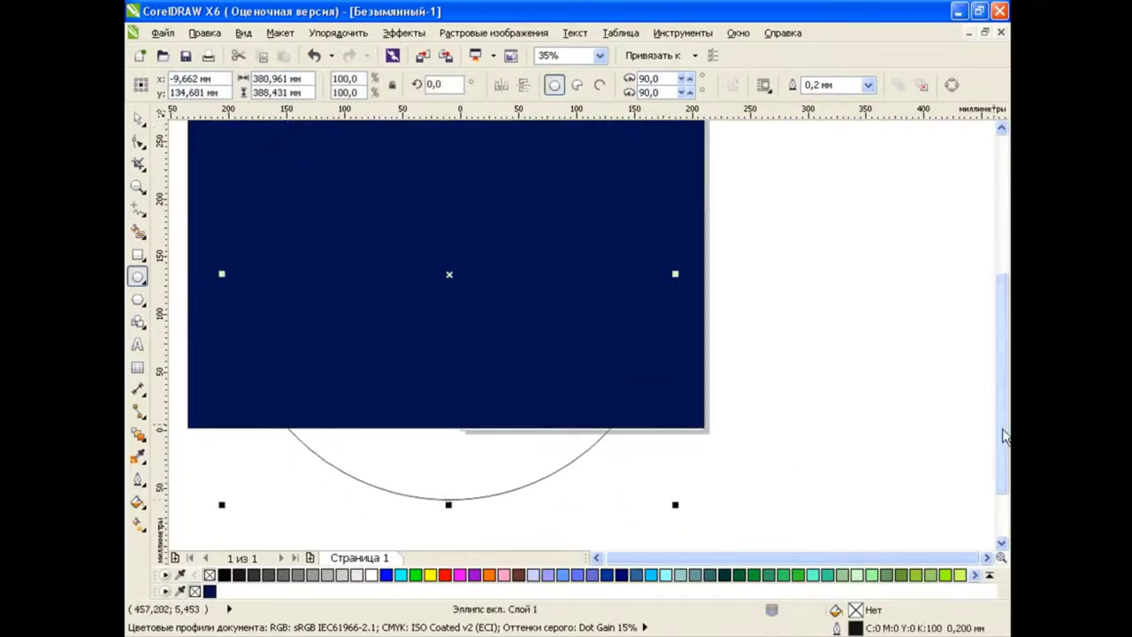
{"action": "left_click_drag", "start_coordinate": [1005, 436], "coordinate": [989, 401]}
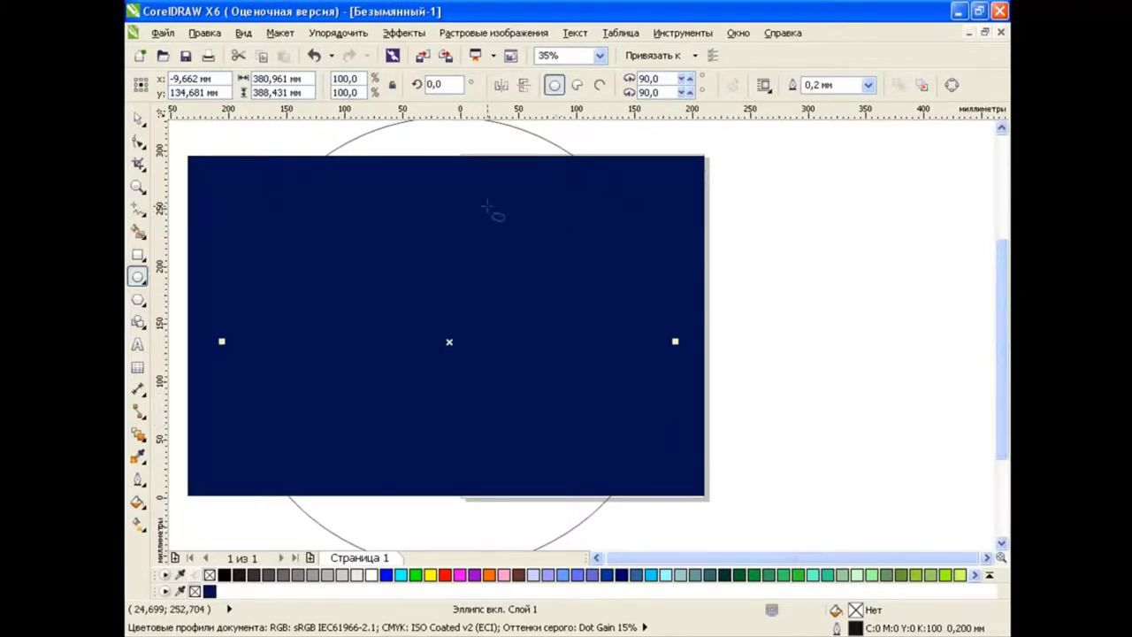
{"action": "left_click", "coordinate": [263, 56]}
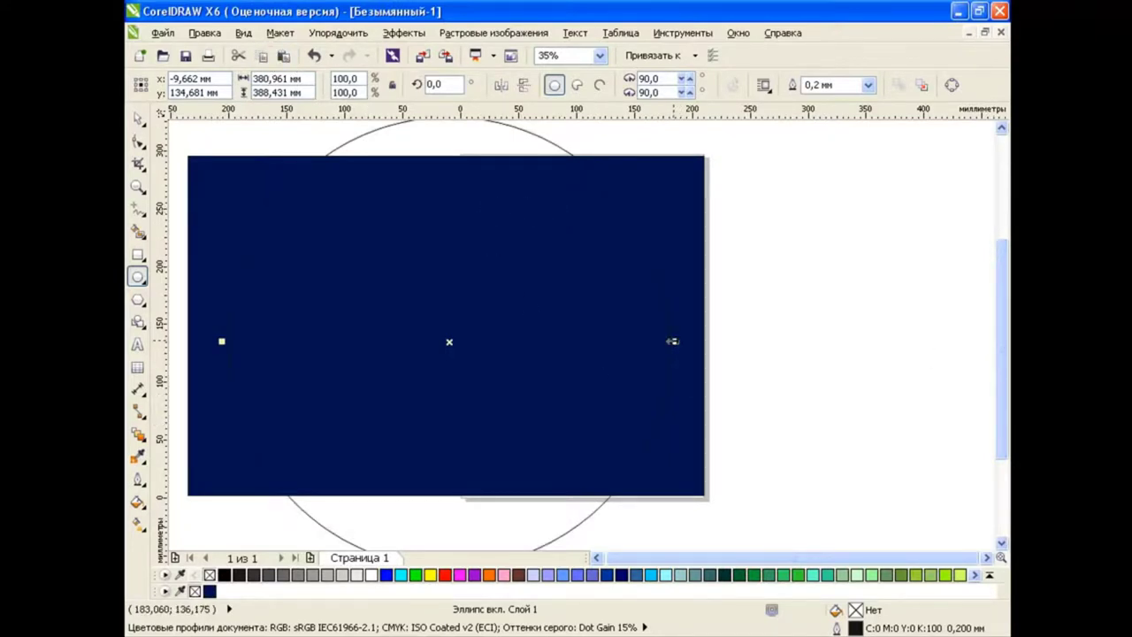
{"action": "left_click_drag", "start_coordinate": [1003, 321], "coordinate": [1003, 346]}
{"action": "left_click_drag", "start_coordinate": [680, 513], "coordinate": [490, 302]}
Step: Fill the tiny centre circle bright blue, RGB 3, 165, 230 (#03A5E6)
{"action": "left_click", "coordinate": [138, 502]}
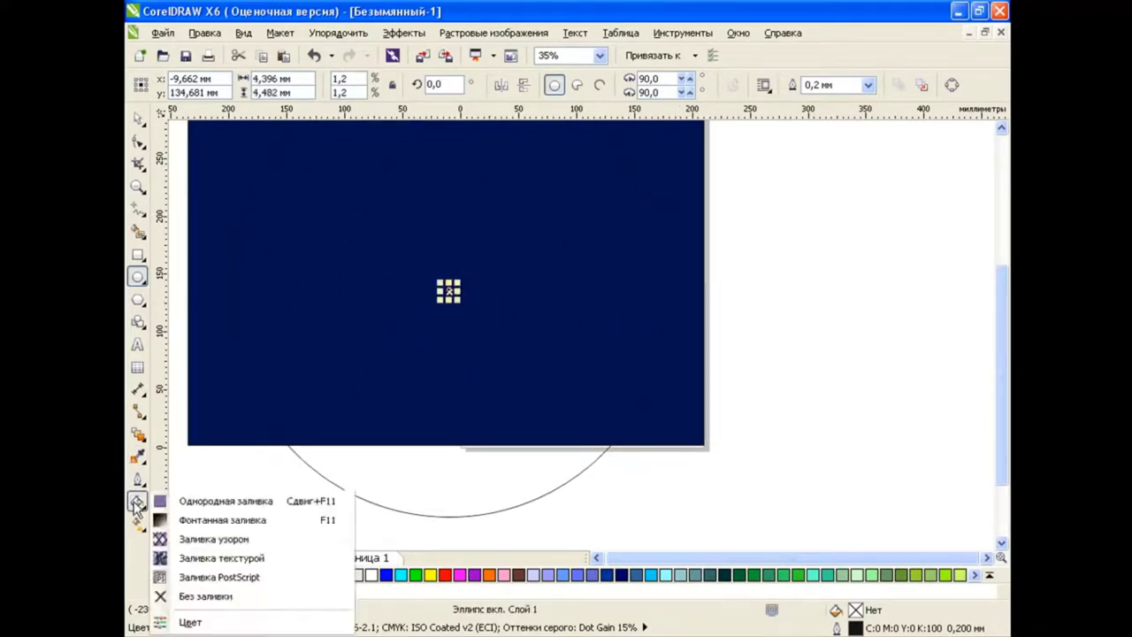
{"action": "left_click", "coordinate": [177, 500]}
{"action": "left_click", "coordinate": [406, 196]}
{"action": "left_click", "coordinate": [500, 225]}
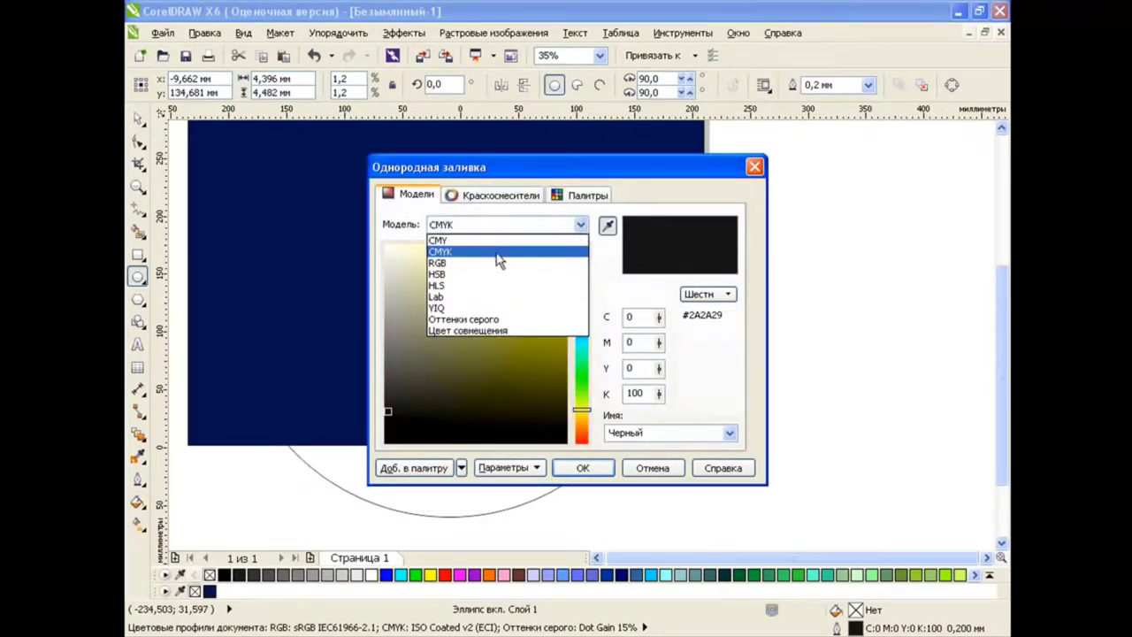
{"action": "left_click", "coordinate": [498, 253]}
{"action": "mouse_move", "coordinate": [638, 316]}
{"action": "left_mouse_down"}
{"action": "mouse_move", "coordinate": [621, 321]}
{"action": "mouse_move", "coordinate": [625, 372]}
{"action": "left_mouse_up"}
{"action": "type", "text": "230"}
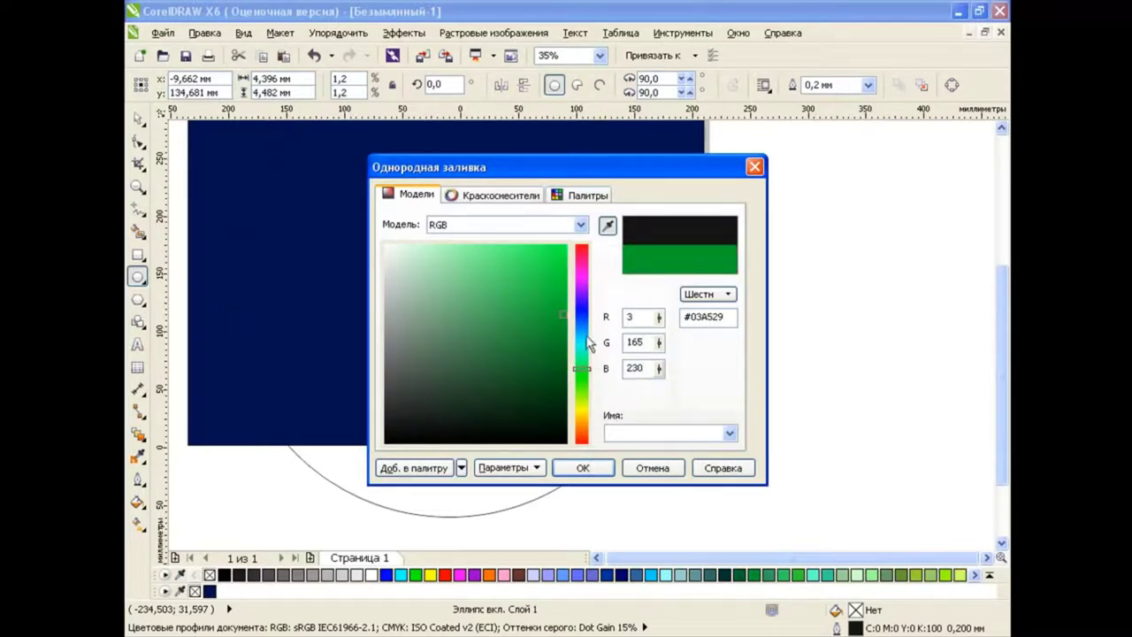
{"action": "left_click", "coordinate": [583, 468]}
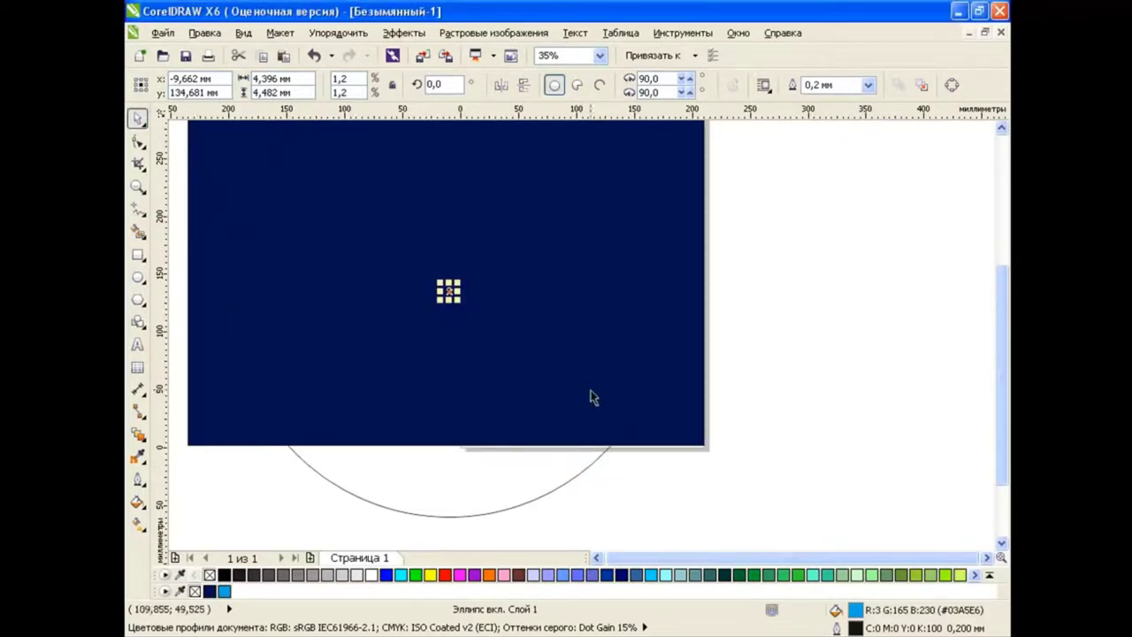
Step: Eyedrop the backdrop's dark navy onto the large circle
{"action": "left_click", "coordinate": [141, 456]}
{"action": "left_click", "coordinate": [416, 434]}
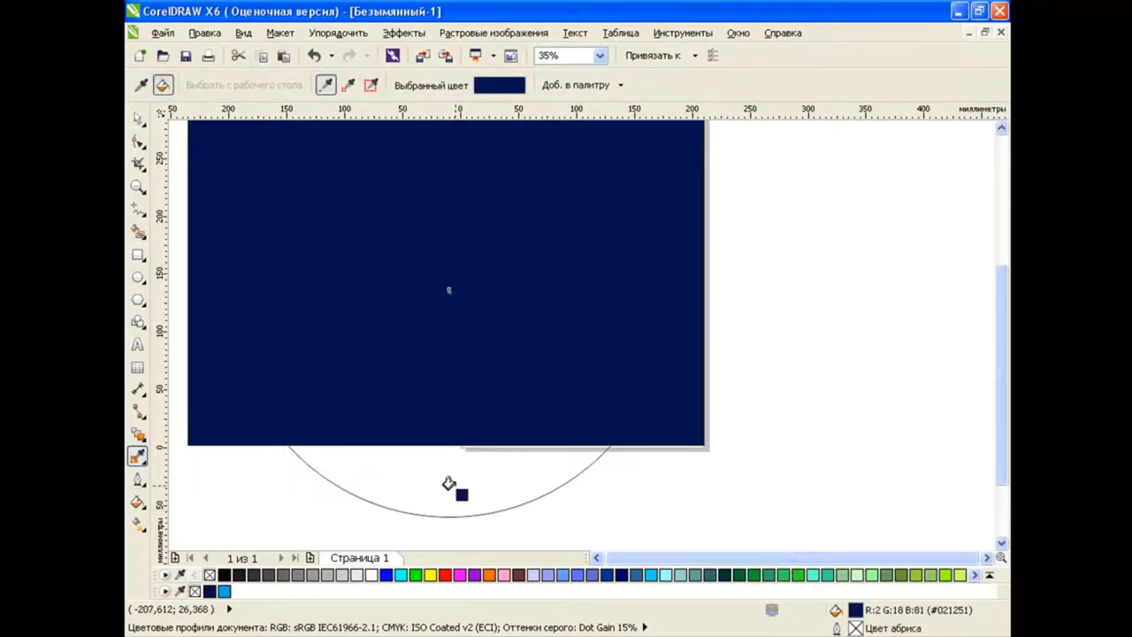
{"action": "left_click", "coordinate": [449, 484]}
{"action": "key", "text": "space"}
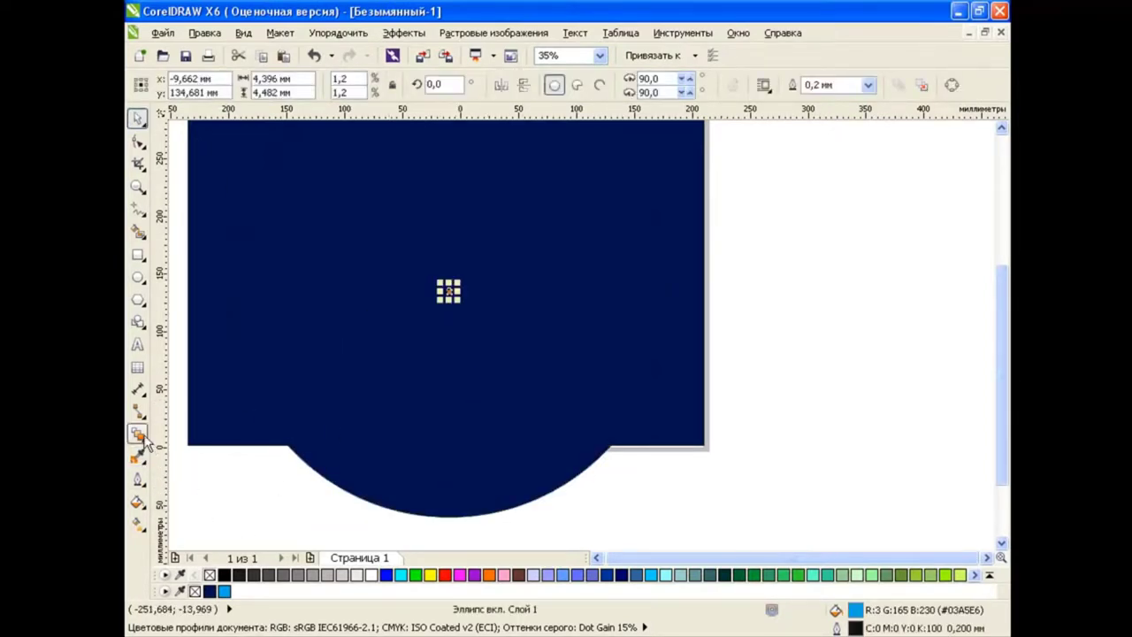
Step: Blend the small blue circle out to the large navy circle in 200 steps, with no outline
{"action": "left_click", "coordinate": [138, 433]}
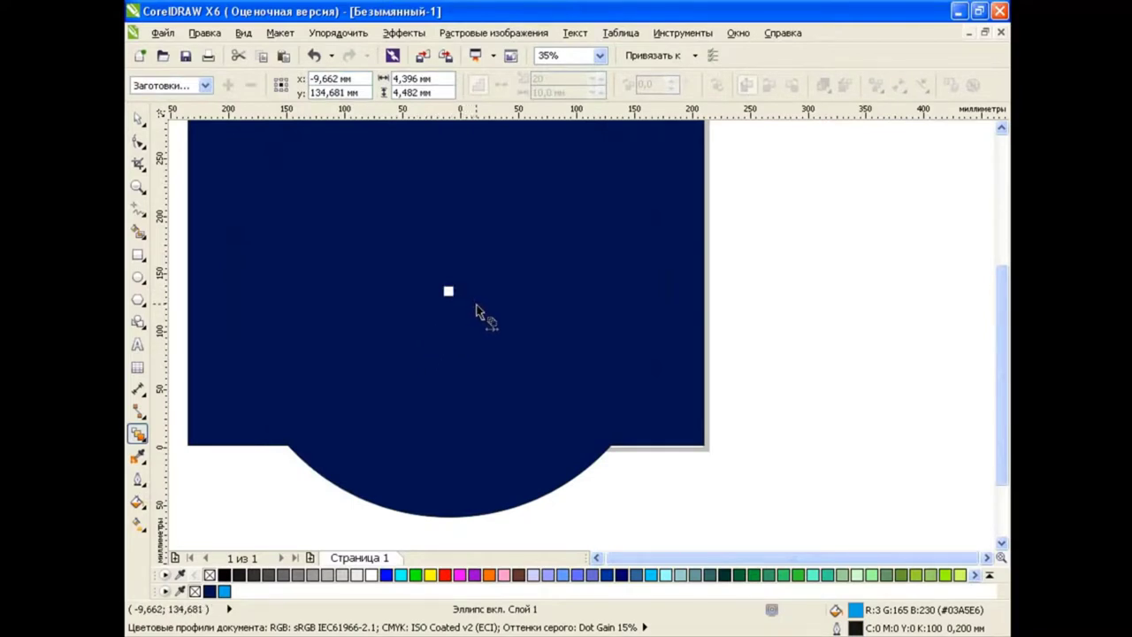
{"action": "left_click_drag", "start_coordinate": [448, 291], "coordinate": [491, 314]}
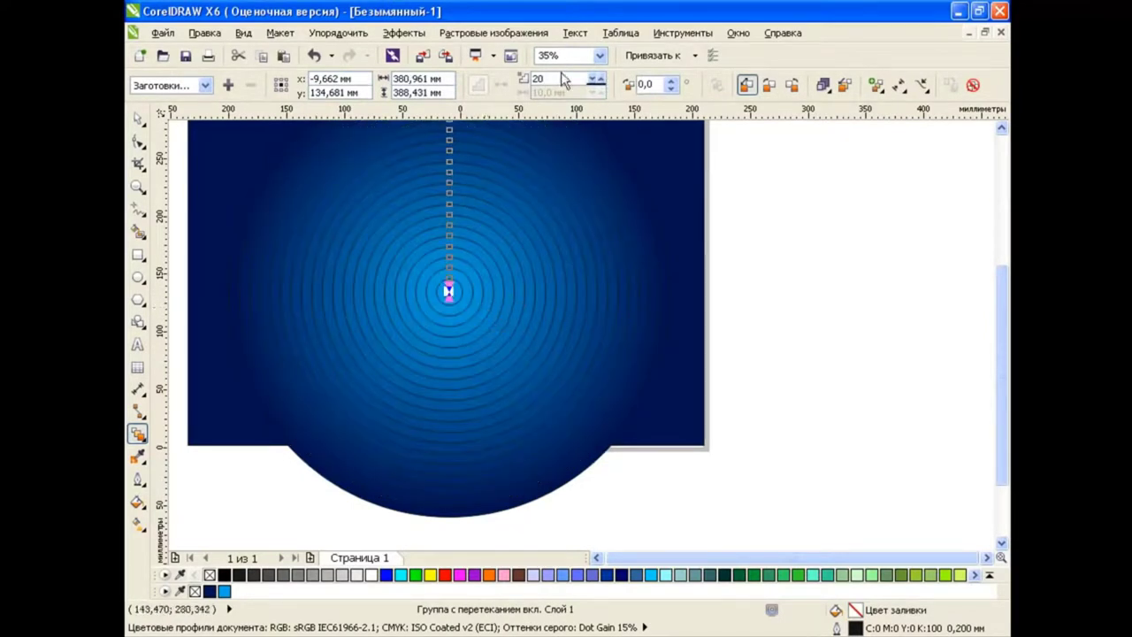
{"action": "left_click", "coordinate": [568, 79]}
{"action": "type", "text": "0"}
{"action": "key", "text": "Return"}
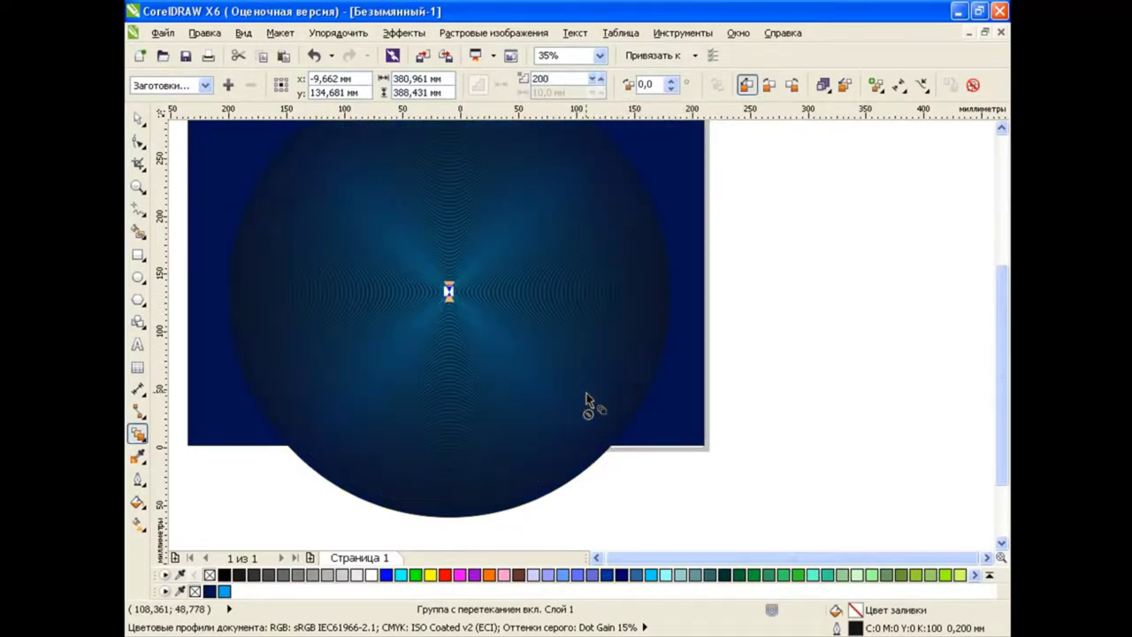
{"action": "right_click", "coordinate": [210, 576]}
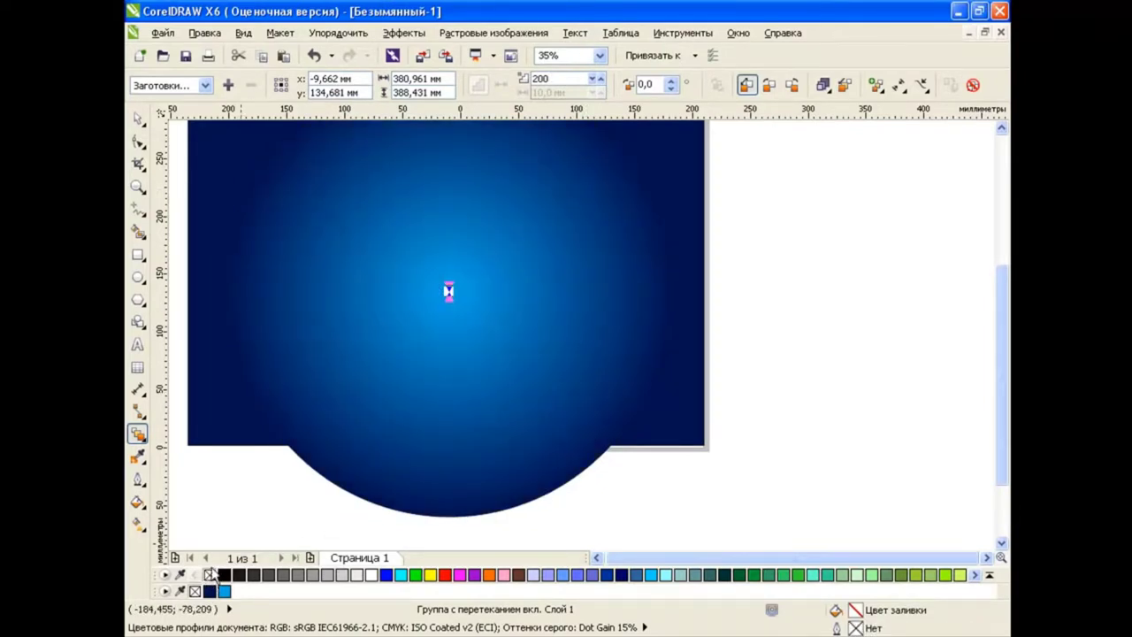
Step: PowerClip the glow blend inside the navy backdrop rectangle
{"action": "key", "text": "space"}
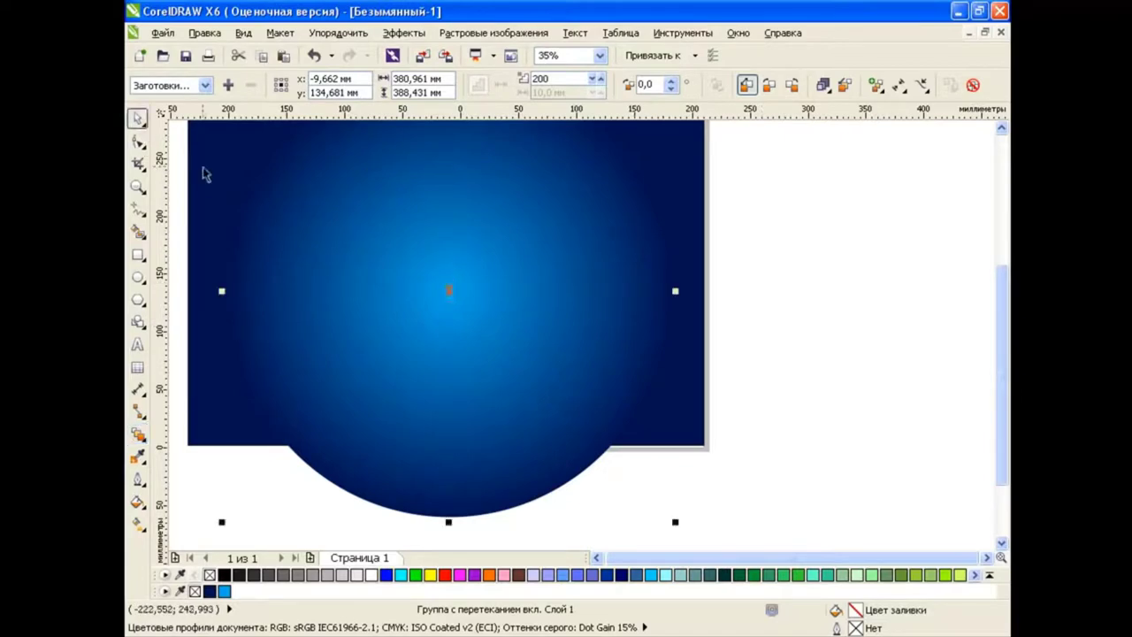
{"action": "left_click_drag", "start_coordinate": [578, 348], "coordinate": [832, 347]}
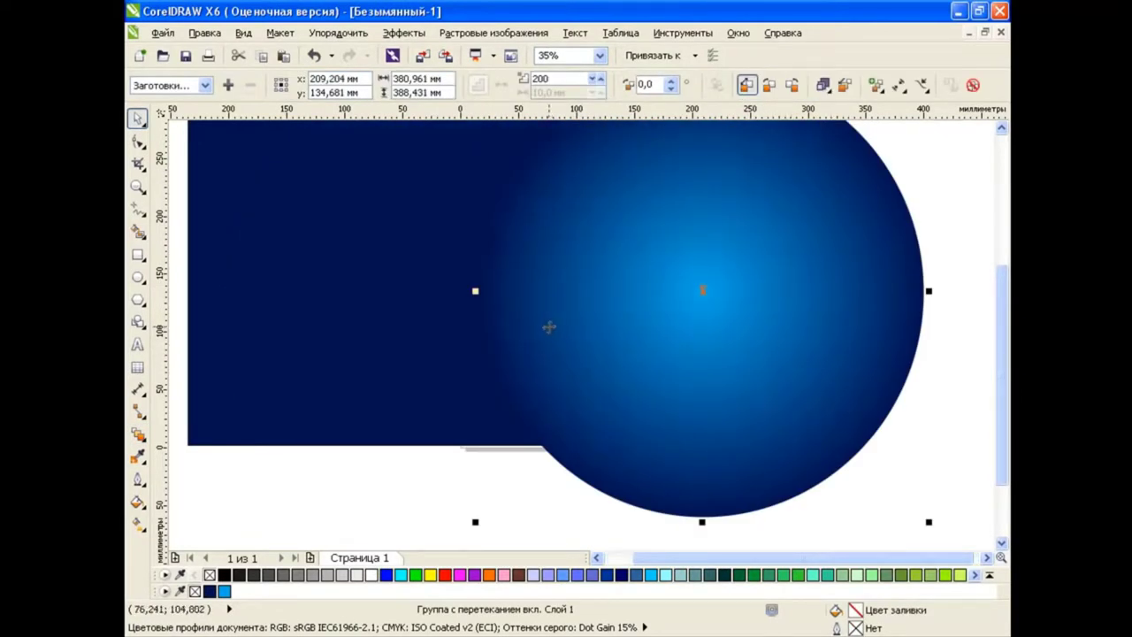
{"action": "right_click", "coordinate": [549, 327]}
{"action": "left_click", "coordinate": [309, 219]}
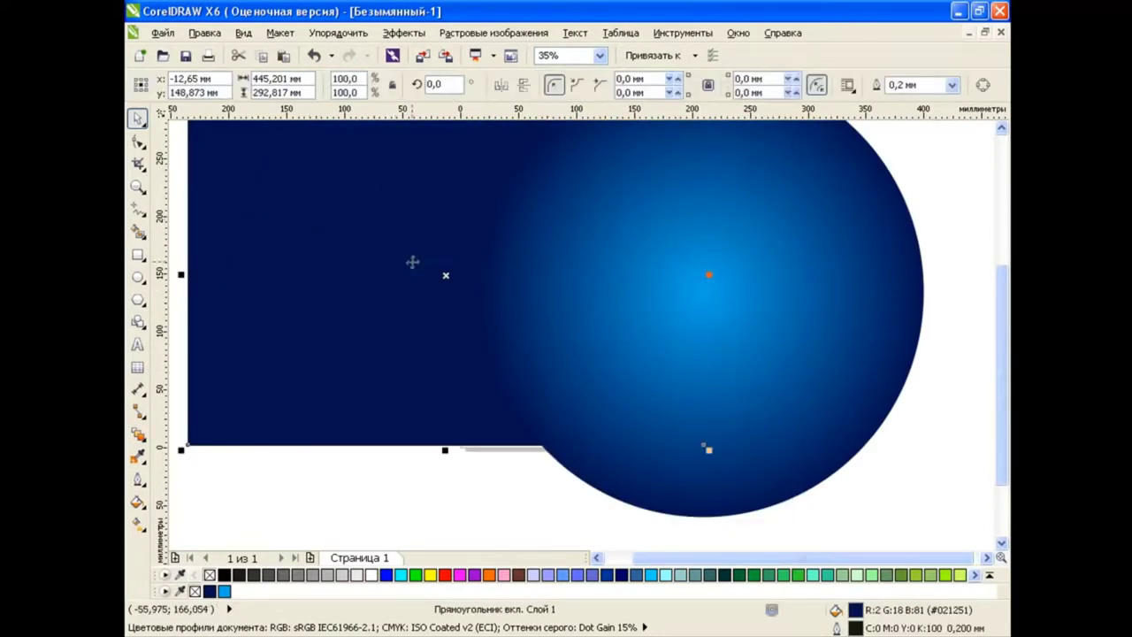
{"action": "left_click", "coordinate": [614, 334]}
{"action": "left_click_drag", "start_coordinate": [613, 319], "coordinate": [422, 322]}
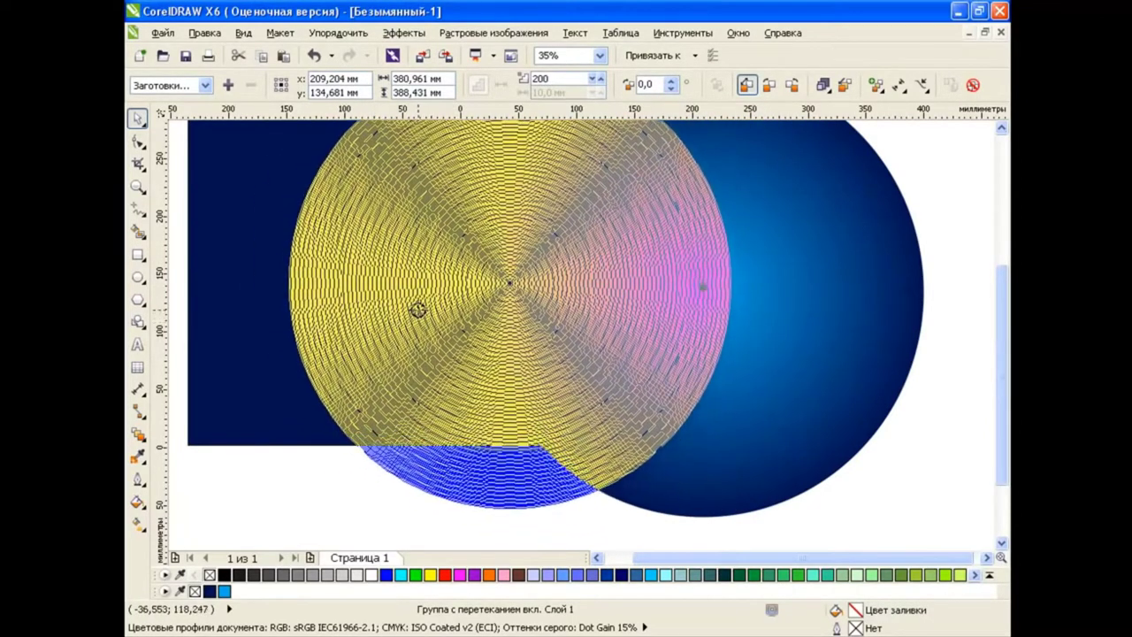
{"action": "left_click_drag", "start_coordinate": [422, 322], "coordinate": [419, 321]}
{"action": "left_click", "coordinate": [485, 420]}
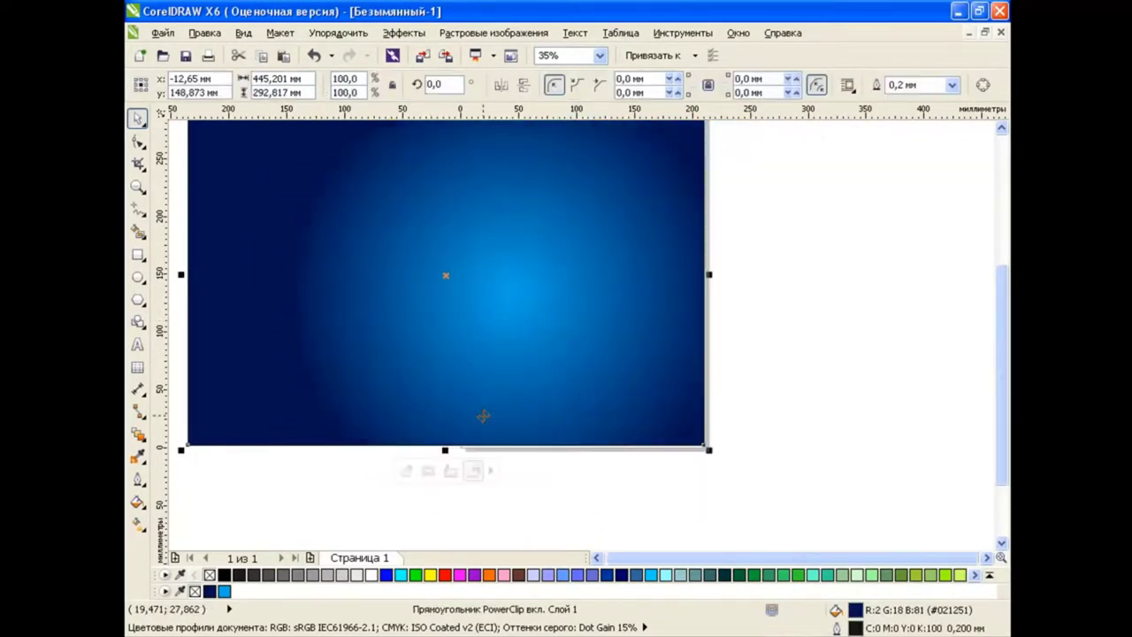
{"action": "left_click_drag", "start_coordinate": [1003, 342], "coordinate": [1003, 310]}
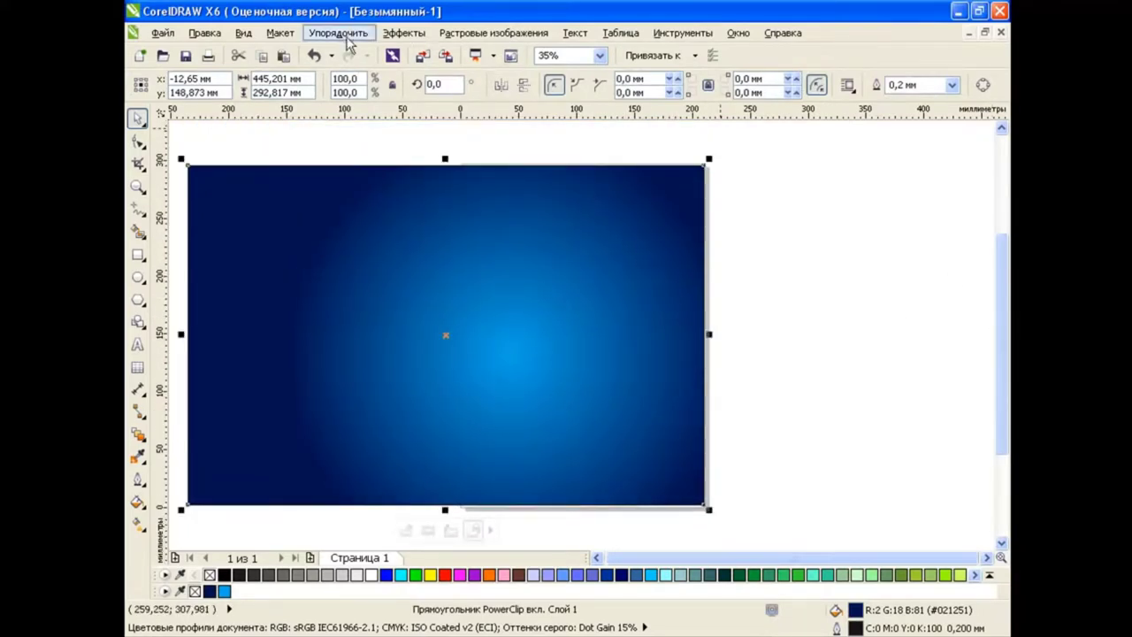
Step: Edit the clipped glow into an oval about 315 mm wide and finish PowerClip editing
{"action": "left_click", "coordinate": [414, 36]}
{"action": "left_click", "coordinate": [584, 299]}
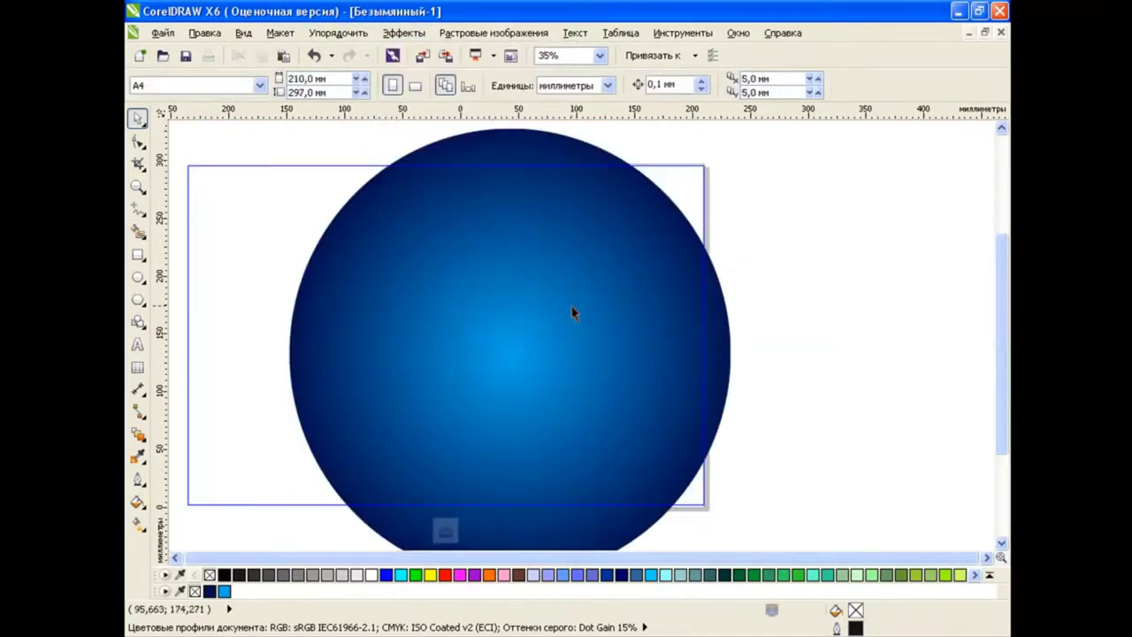
{"action": "left_click_drag", "start_coordinate": [493, 328], "coordinate": [470, 328]}
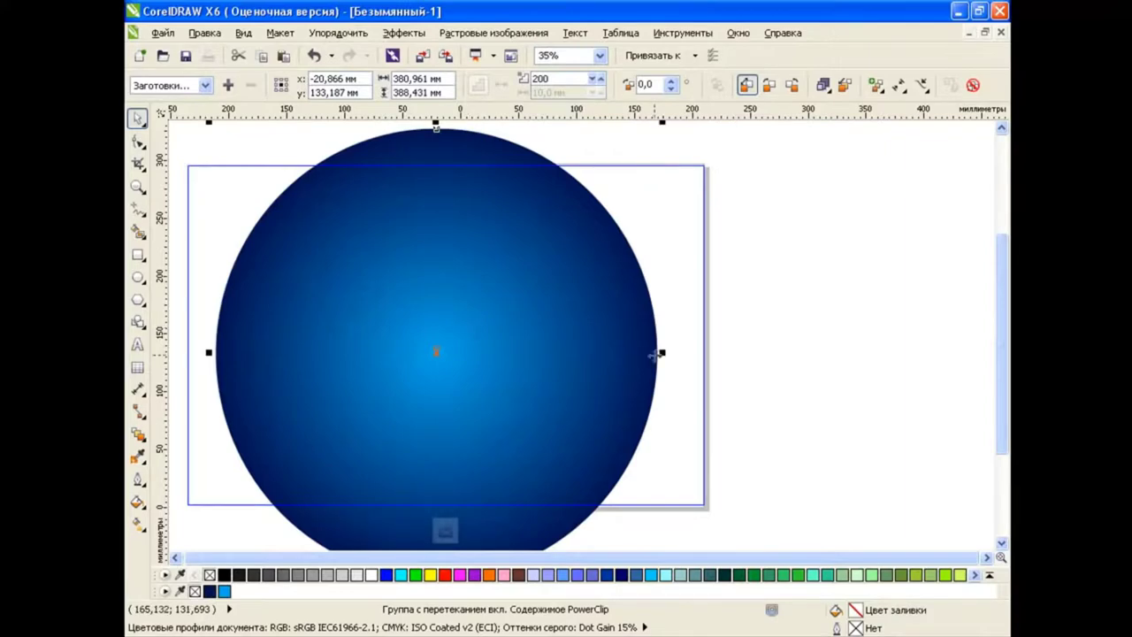
{"action": "left_click_drag", "start_coordinate": [656, 354], "coordinate": [615, 354]}
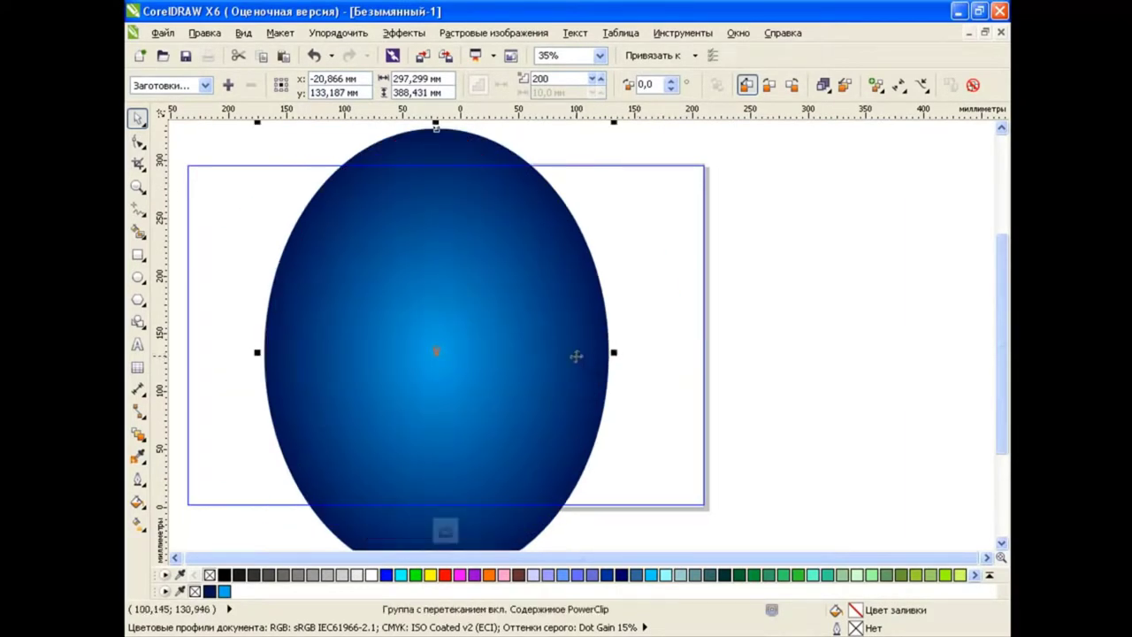
{"action": "left_click_drag", "start_coordinate": [614, 353], "coordinate": [625, 353]}
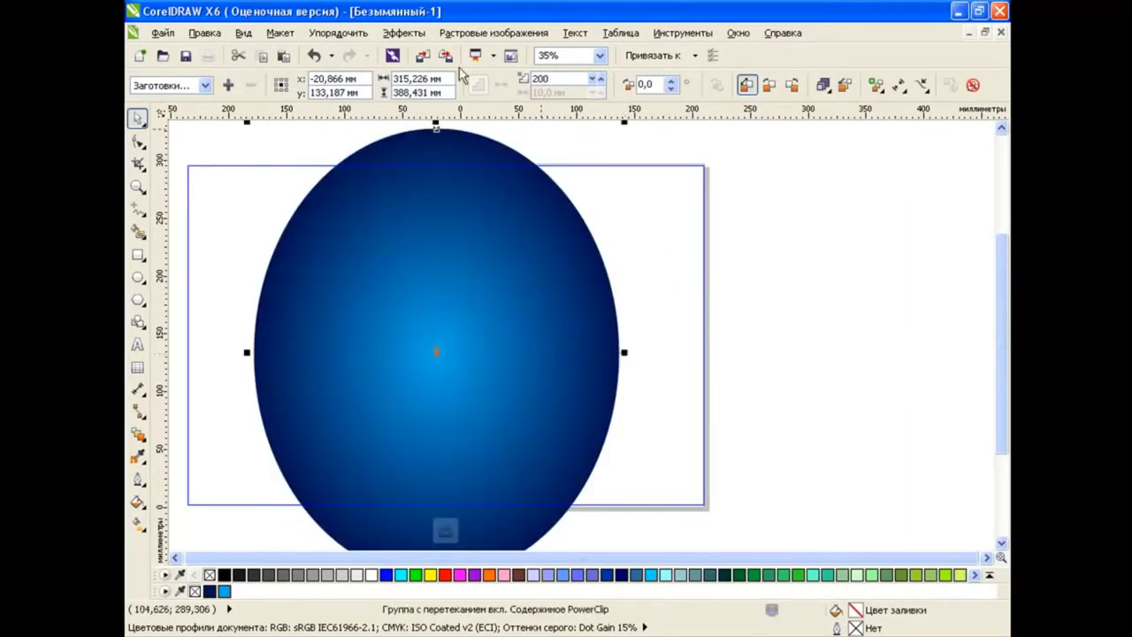
{"action": "left_click", "coordinate": [403, 33]}
{"action": "left_click", "coordinate": [643, 337]}
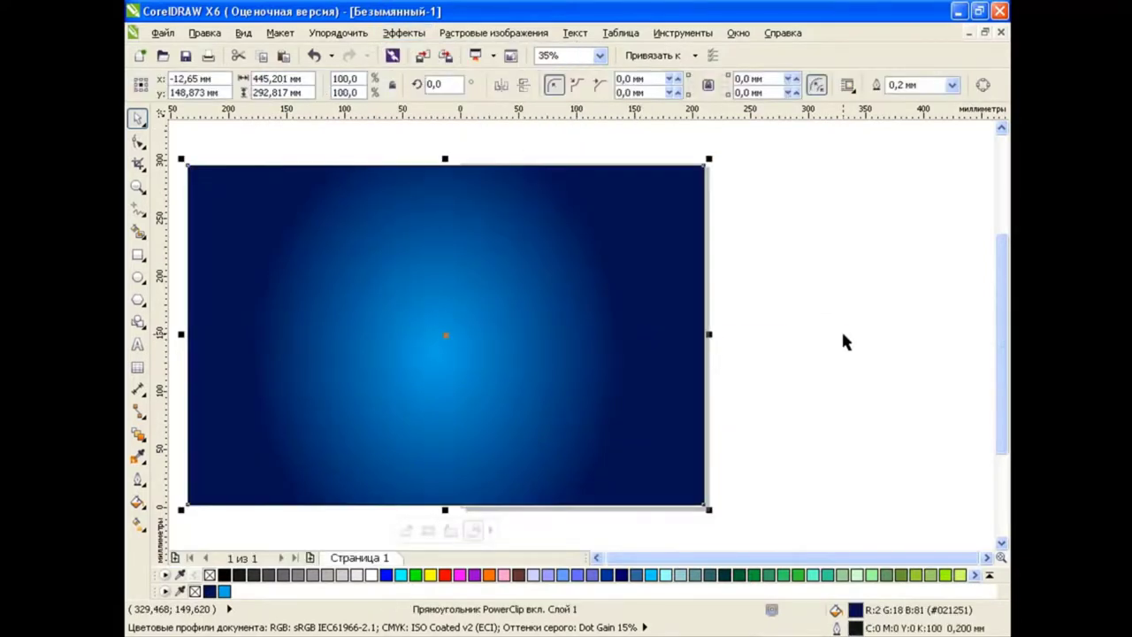
Step: Move the backdrop rectangle and scale it larger from a corner
{"action": "left_click", "coordinate": [846, 340]}
{"action": "left_click", "coordinate": [647, 238]}
{"action": "left_click_drag", "start_coordinate": [667, 253], "coordinate": [791, 254]}
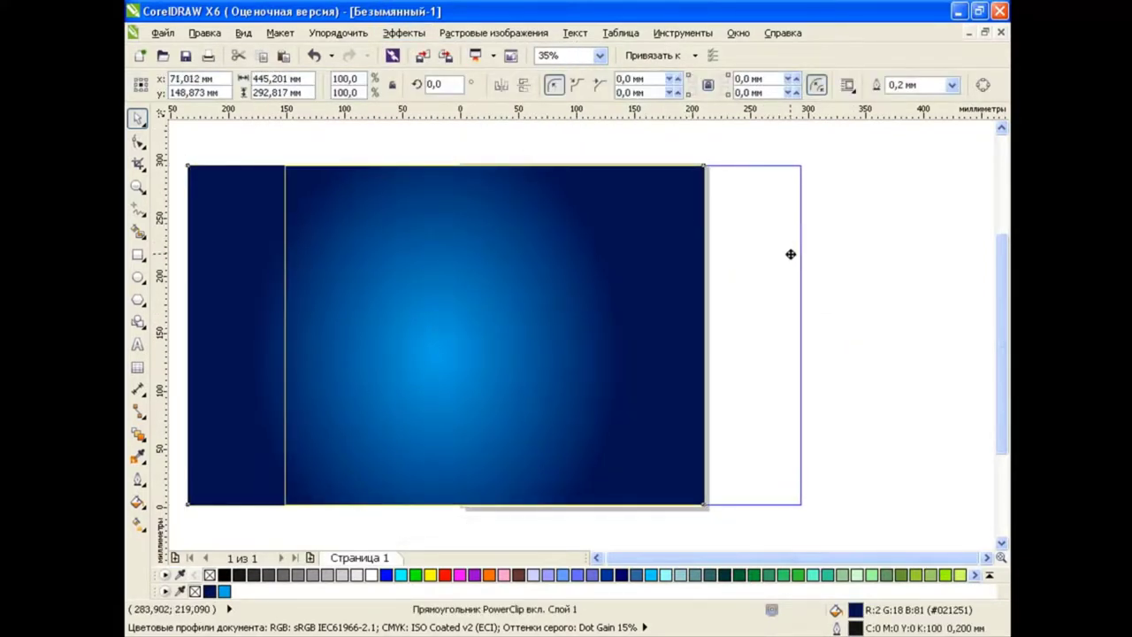
{"action": "left_click_drag", "start_coordinate": [791, 253], "coordinate": [715, 232]}
{"action": "left_click_drag", "start_coordinate": [726, 485], "coordinate": [849, 538]}
{"action": "left_click", "coordinate": [927, 349]}
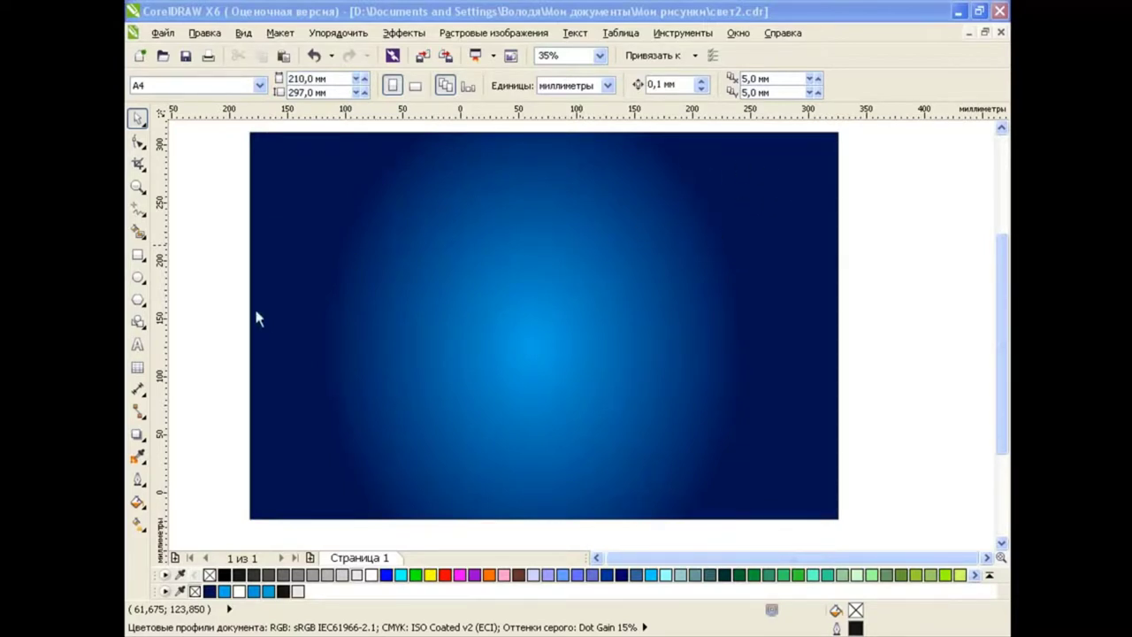
Step: Draw a white-filled circle, about 100 mm wide, near the backdrop's upper right
{"action": "left_click", "coordinate": [142, 282]}
{"action": "left_click", "coordinate": [177, 272]}
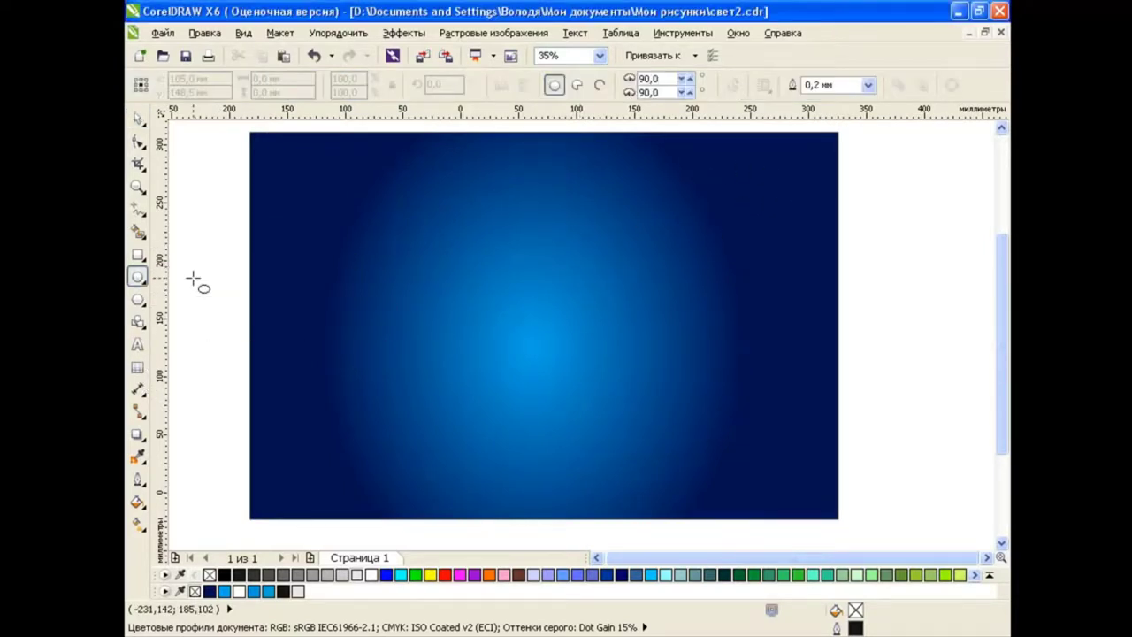
{"action": "left_click_drag", "start_coordinate": [705, 160], "coordinate": [832, 288]}
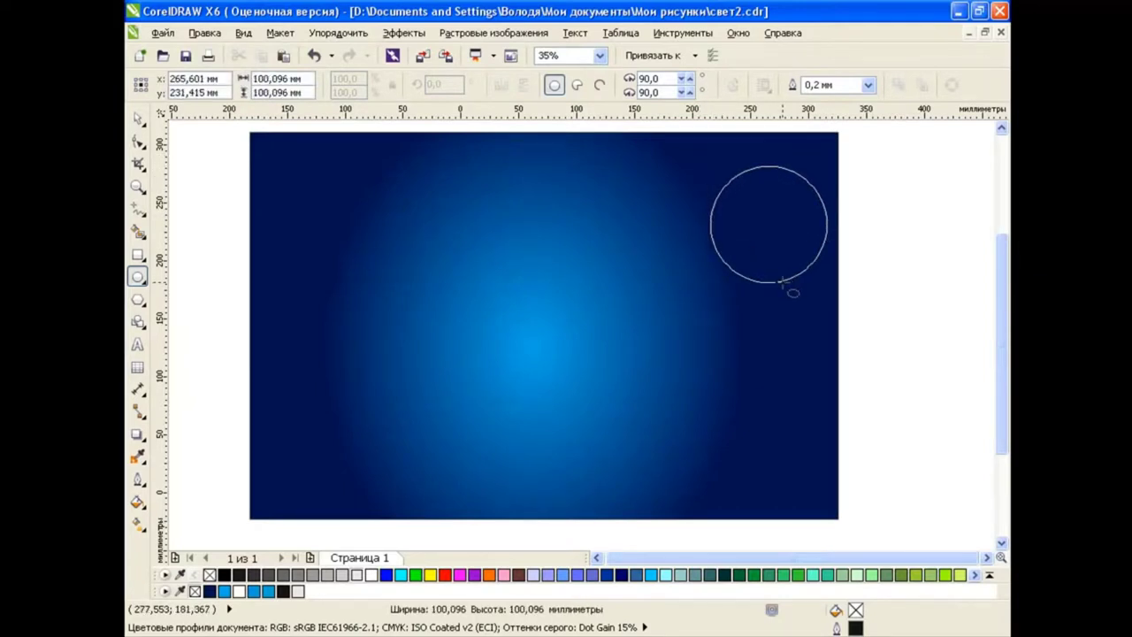
{"action": "left_click_drag", "start_coordinate": [770, 225], "coordinate": [754, 211]}
{"action": "left_click", "coordinate": [371, 575]}
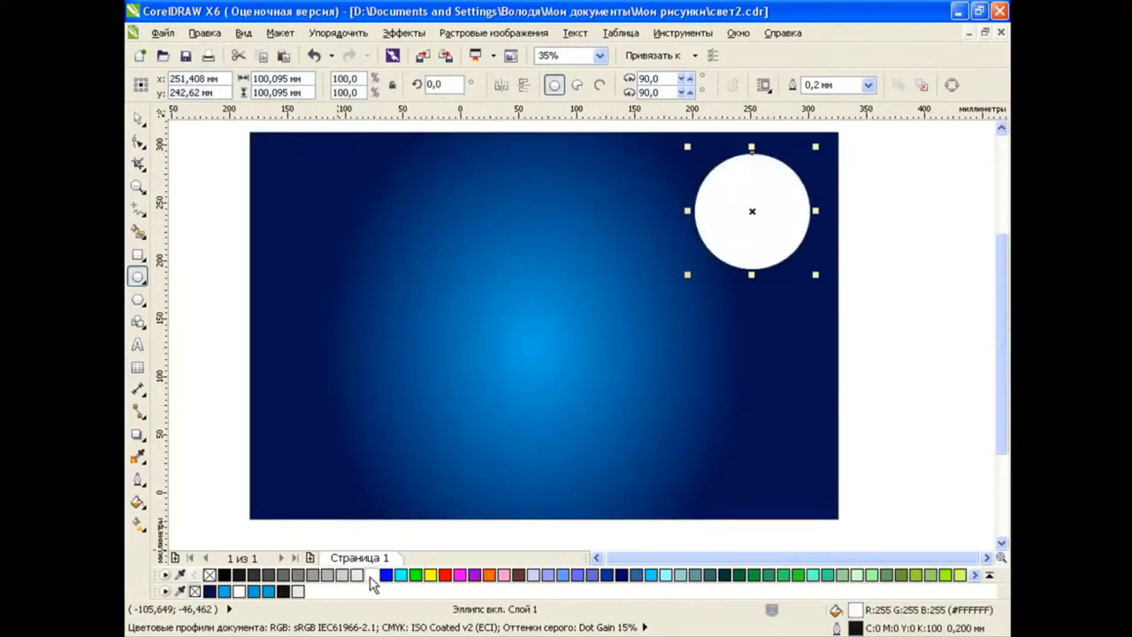
{"action": "left_click", "coordinate": [139, 436]}
Step: Give the white circle a blue Large Glow drop shadow in Add merge mode
{"action": "left_click", "coordinate": [182, 490]}
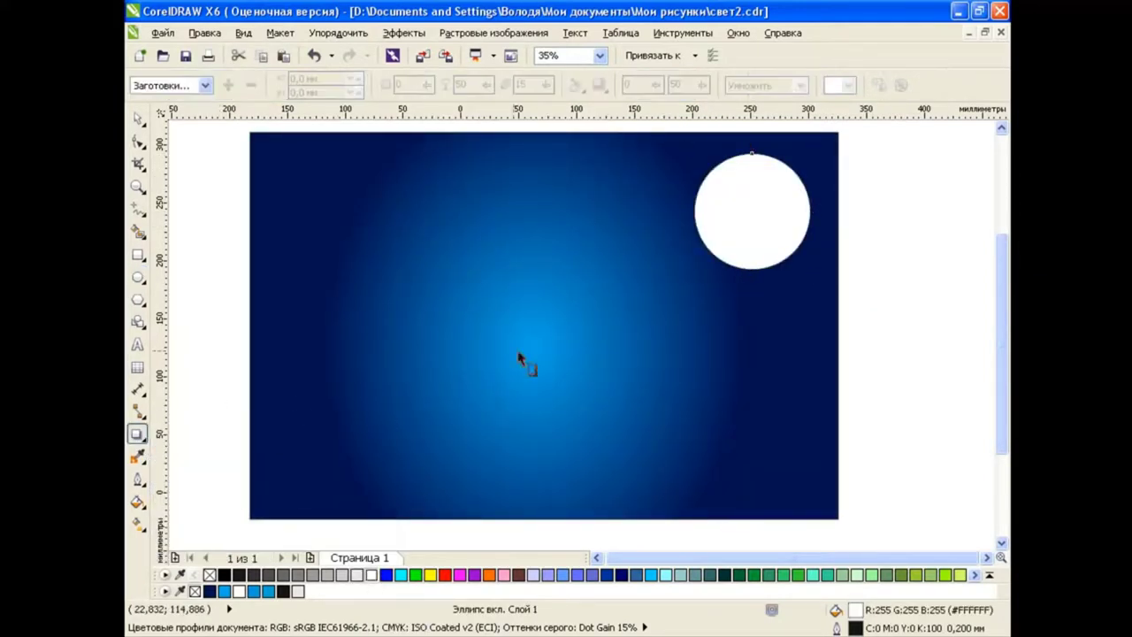
{"action": "left_click_drag", "start_coordinate": [751, 211], "coordinate": [708, 259]}
{"action": "left_click", "coordinate": [205, 85]}
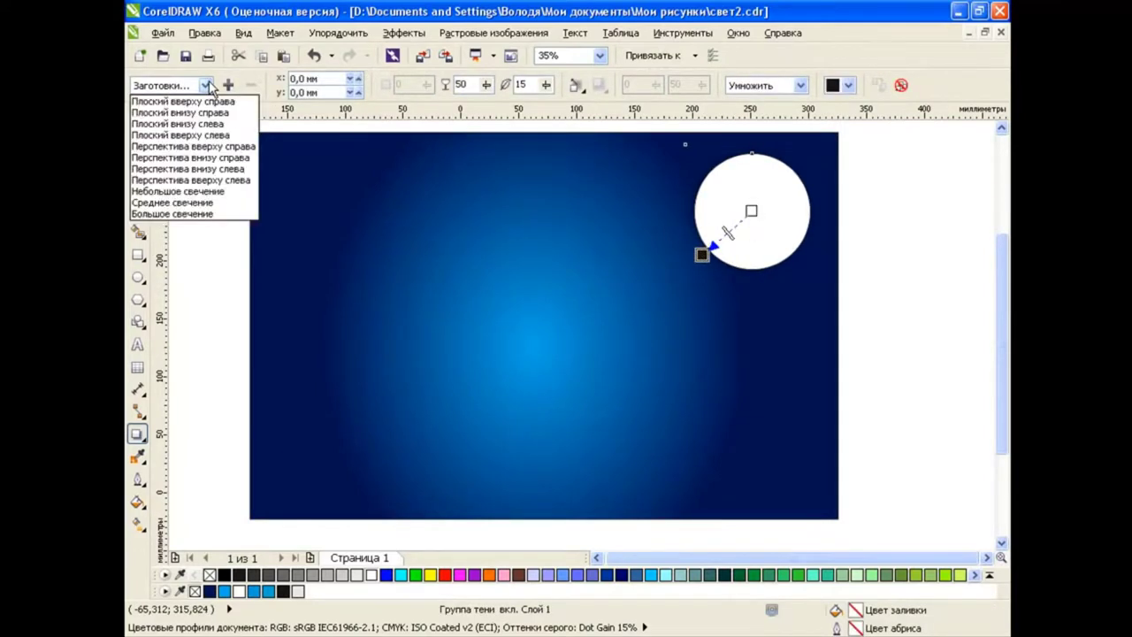
{"action": "left_click", "coordinate": [186, 214]}
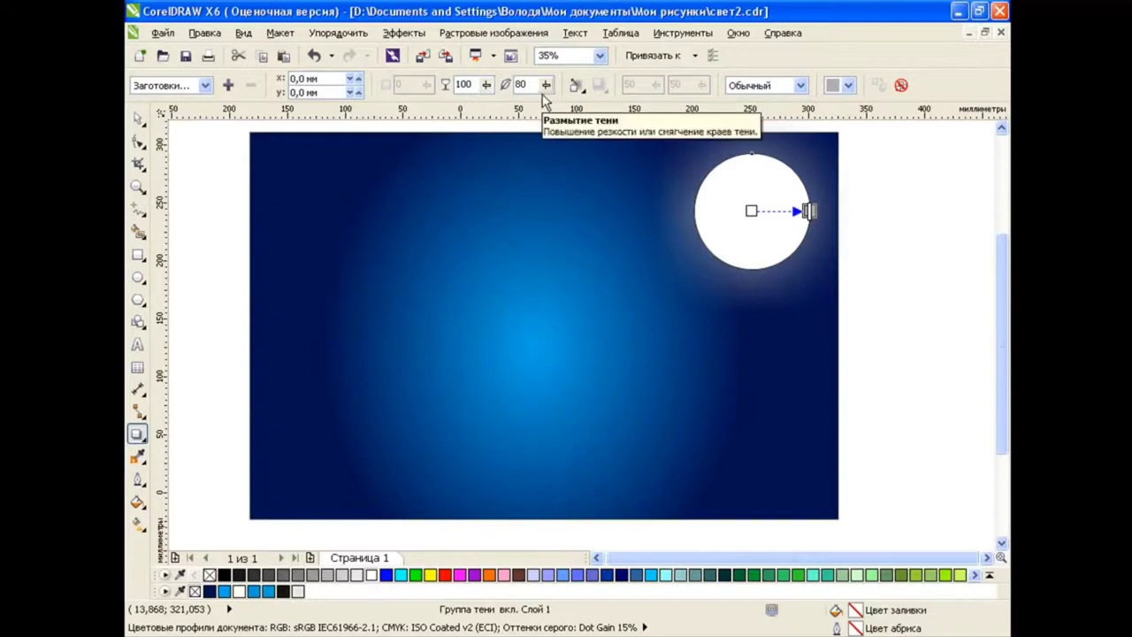
{"action": "left_click", "coordinate": [848, 86]}
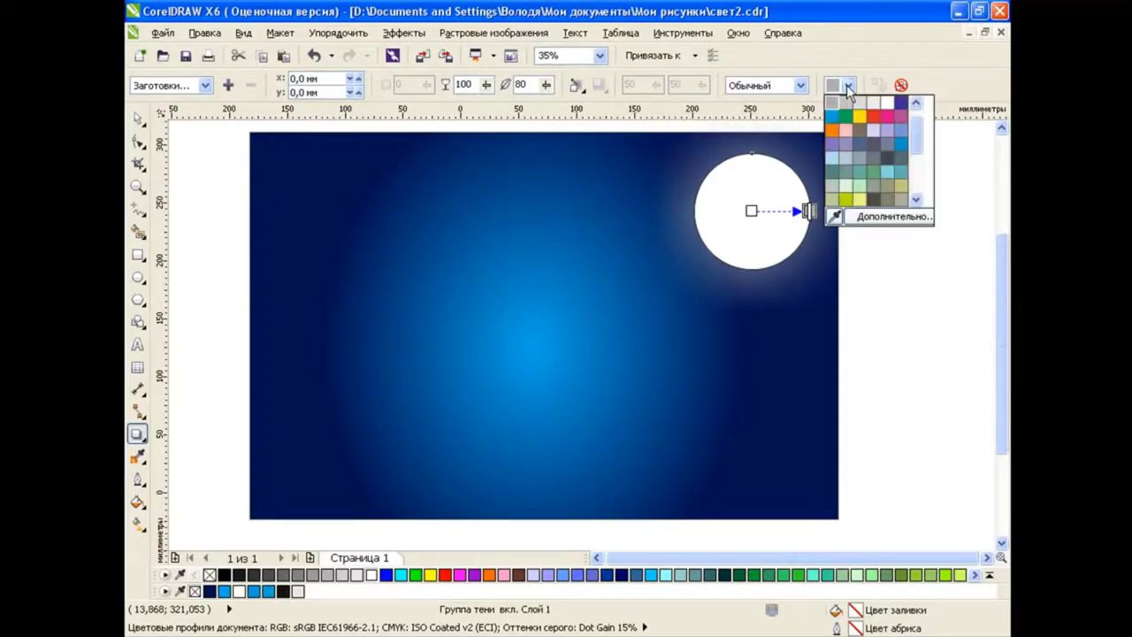
{"action": "left_click", "coordinate": [833, 118]}
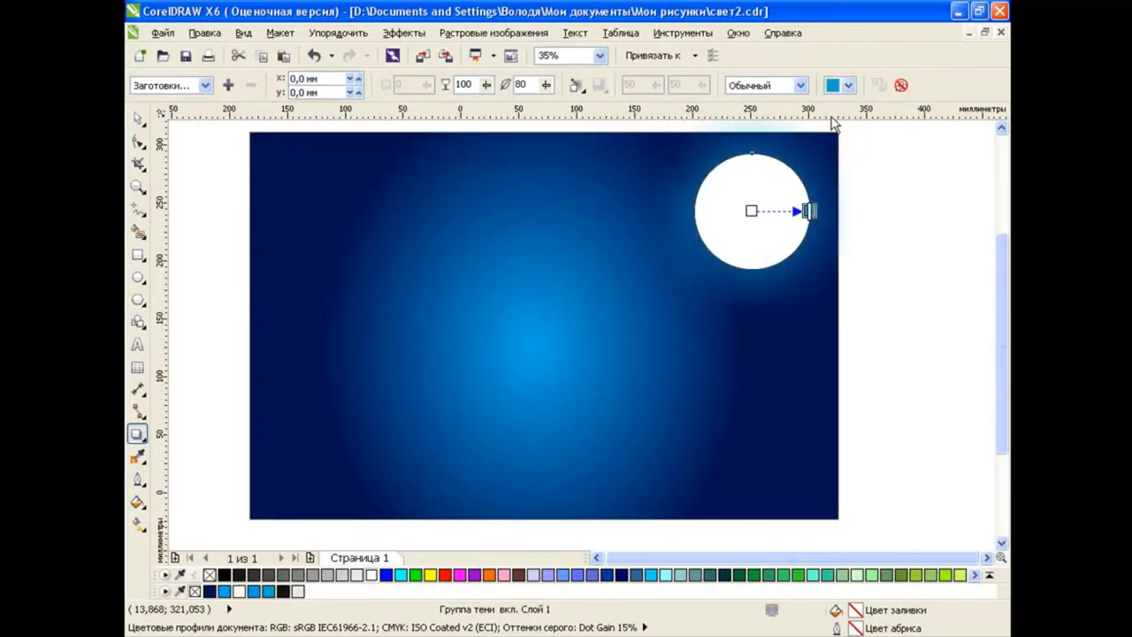
{"action": "left_click", "coordinate": [801, 85]}
{"action": "left_click", "coordinate": [768, 112]}
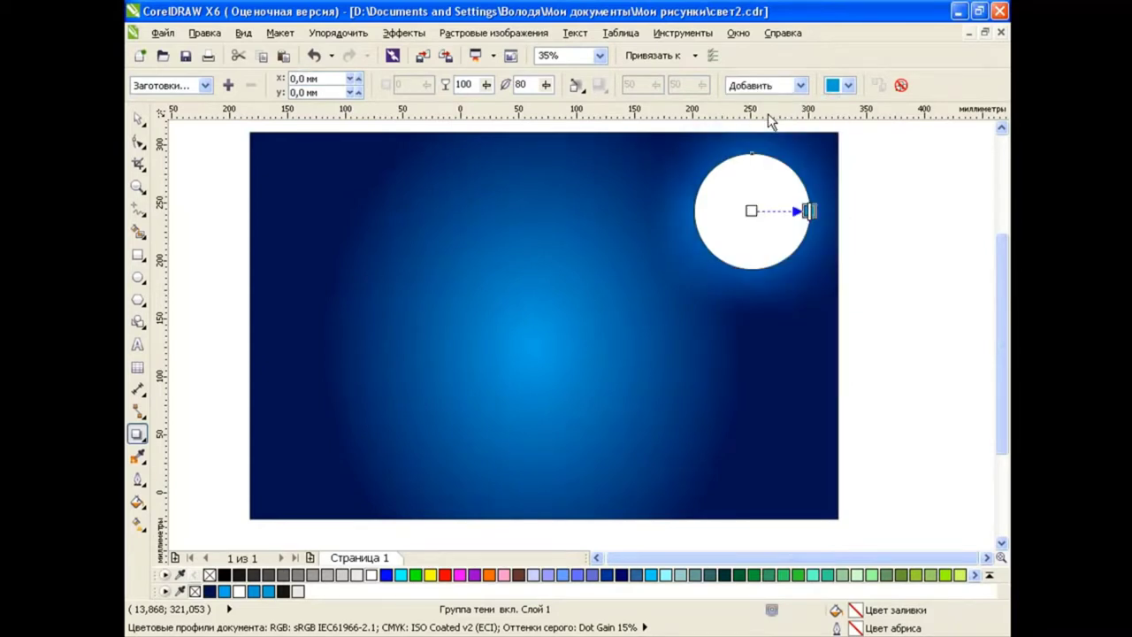
Step: Break the glow shadow group apart from the white circle
{"action": "left_click", "coordinate": [138, 118]}
{"action": "left_click", "coordinate": [338, 33]}
{"action": "left_click", "coordinate": [402, 224]}
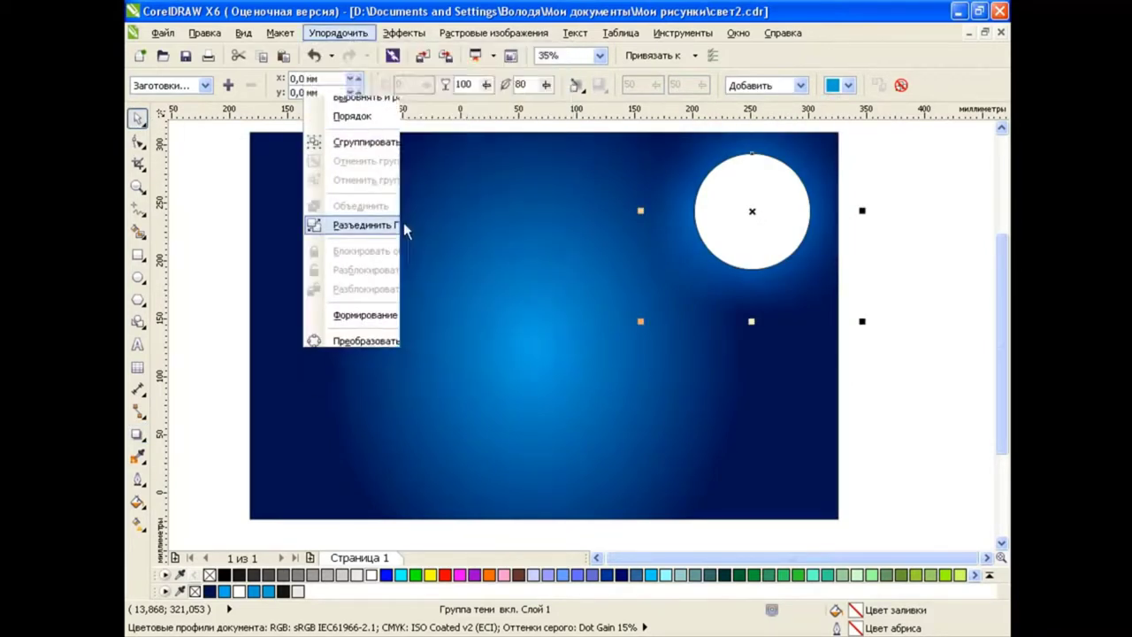
{"action": "left_click", "coordinate": [914, 314]}
Step: Delete the white circle and position the blue glow at the backdrop's upper right
{"action": "left_click", "coordinate": [775, 235]}
{"action": "key", "text": "Delete"}
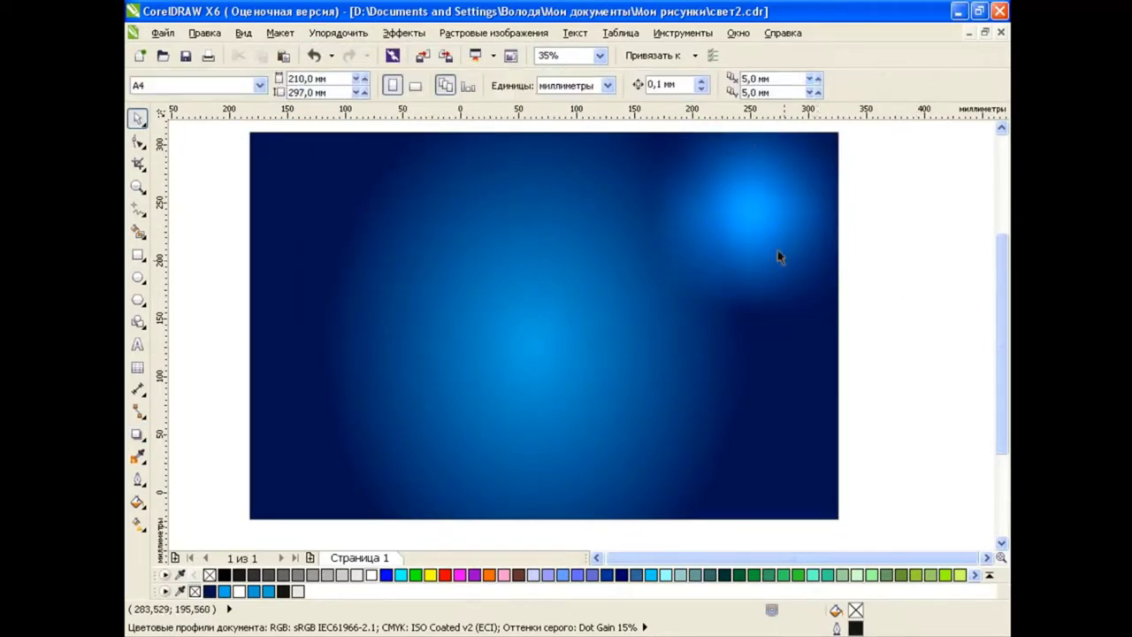
{"action": "left_click", "coordinate": [778, 249]}
{"action": "left_click_drag", "start_coordinate": [1006, 301], "coordinate": [1005, 270]}
{"action": "mouse_move", "coordinate": [808, 264]}
{"action": "left_mouse_down"}
{"action": "mouse_move", "coordinate": [619, 434]}
{"action": "mouse_move", "coordinate": [810, 274]}
{"action": "mouse_move", "coordinate": [750, 187]}
{"action": "left_mouse_up"}
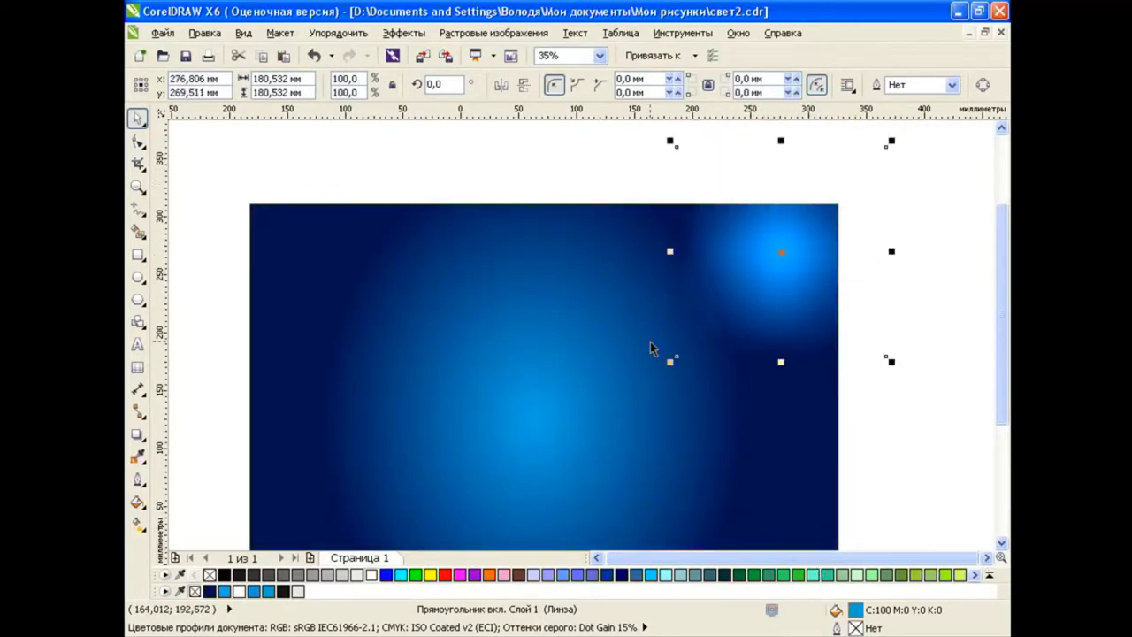
{"action": "scroll", "coordinate": [651, 341], "scroll_direction": "down", "scroll_amount": 2}
{"action": "left_click_drag", "start_coordinate": [763, 323], "coordinate": [742, 333]}
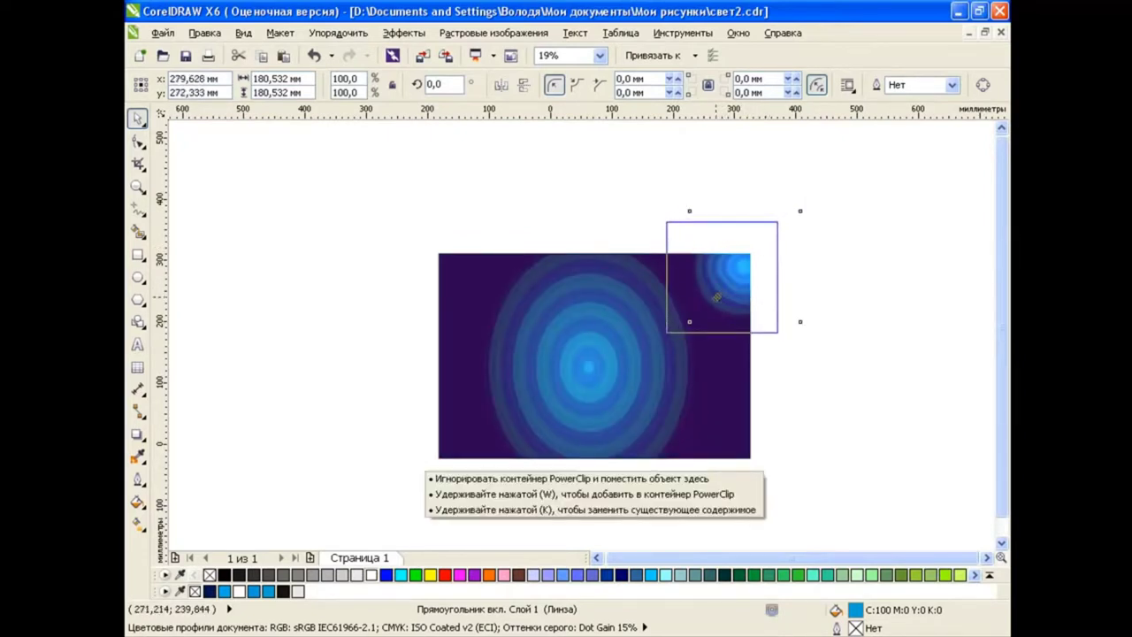
Step: Test the glow over a temporary black rectangle, return it to the upper right, and delete the rectangle
{"action": "left_click", "coordinate": [137, 255]}
{"action": "left_click_drag", "start_coordinate": [219, 216], "coordinate": [414, 467]}
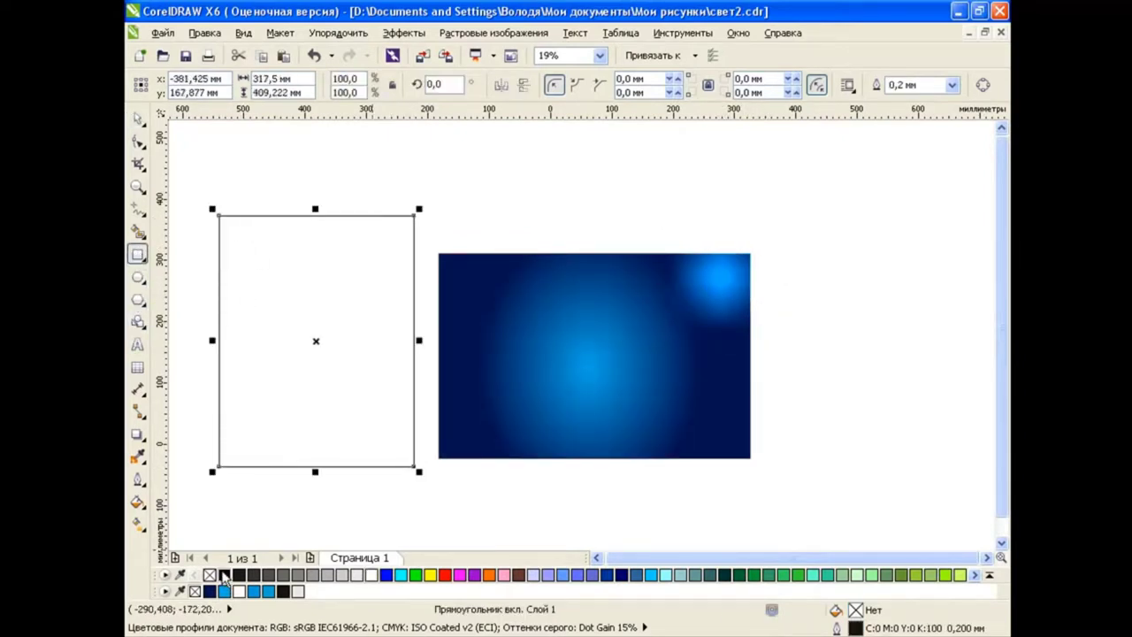
{"action": "left_click", "coordinate": [223, 575]}
{"action": "key", "text": "space"}
{"action": "mouse_move", "coordinate": [675, 295]}
{"action": "left_mouse_down"}
{"action": "mouse_move", "coordinate": [442, 294]}
{"action": "mouse_move", "coordinate": [303, 310]}
{"action": "left_mouse_up"}
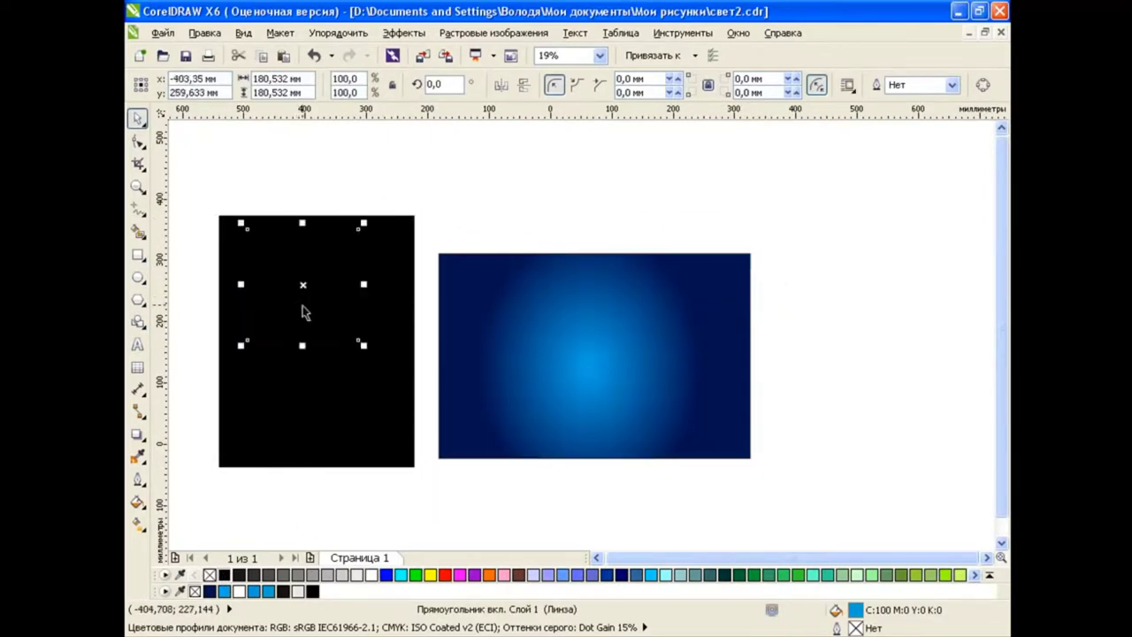
{"action": "left_click", "coordinate": [277, 301]}
{"action": "left_click", "coordinate": [302, 279]}
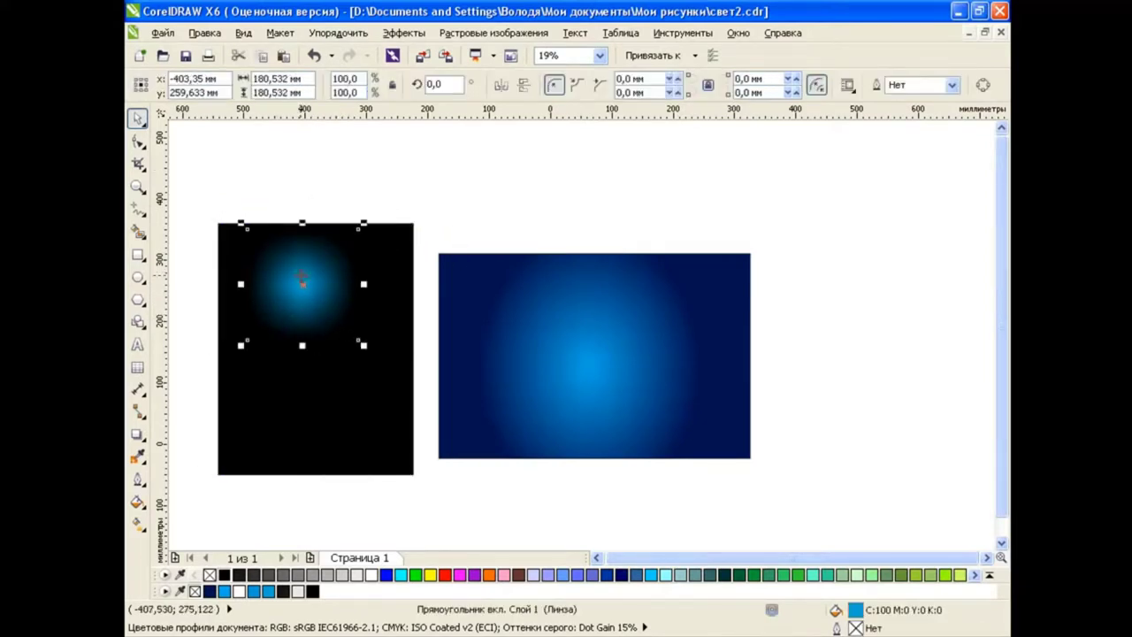
{"action": "mouse_move", "coordinate": [317, 304]}
{"action": "left_mouse_down"}
{"action": "mouse_move", "coordinate": [706, 326]}
{"action": "mouse_move", "coordinate": [721, 307]}
{"action": "left_mouse_up"}
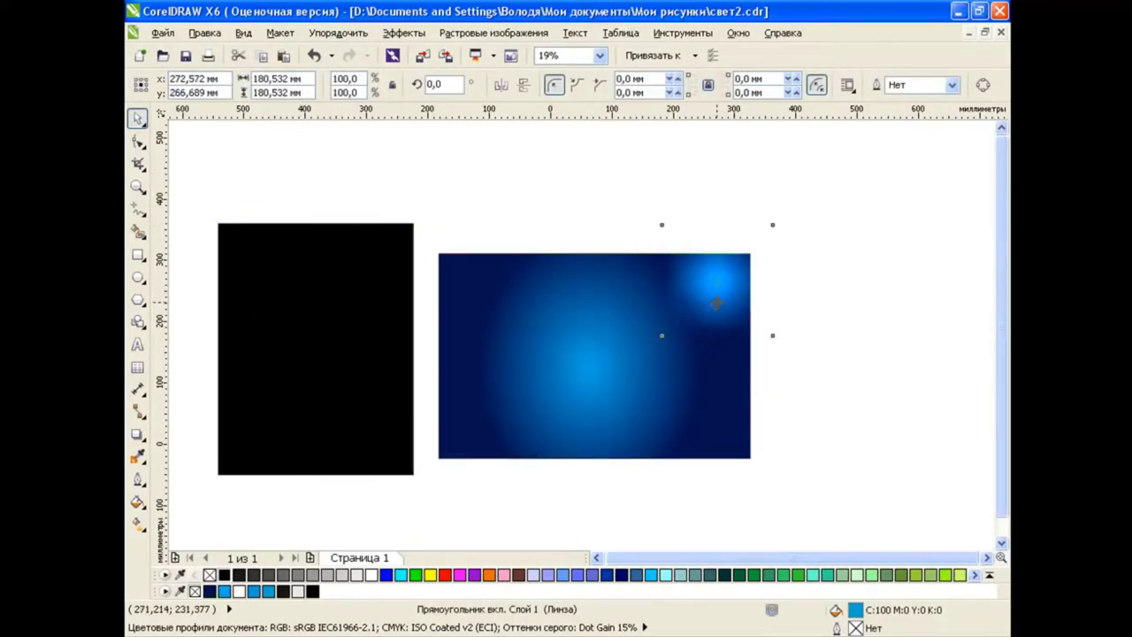
{"action": "left_click", "coordinate": [339, 260]}
{"action": "key", "text": "Delete"}
{"action": "key", "text": "F4"}
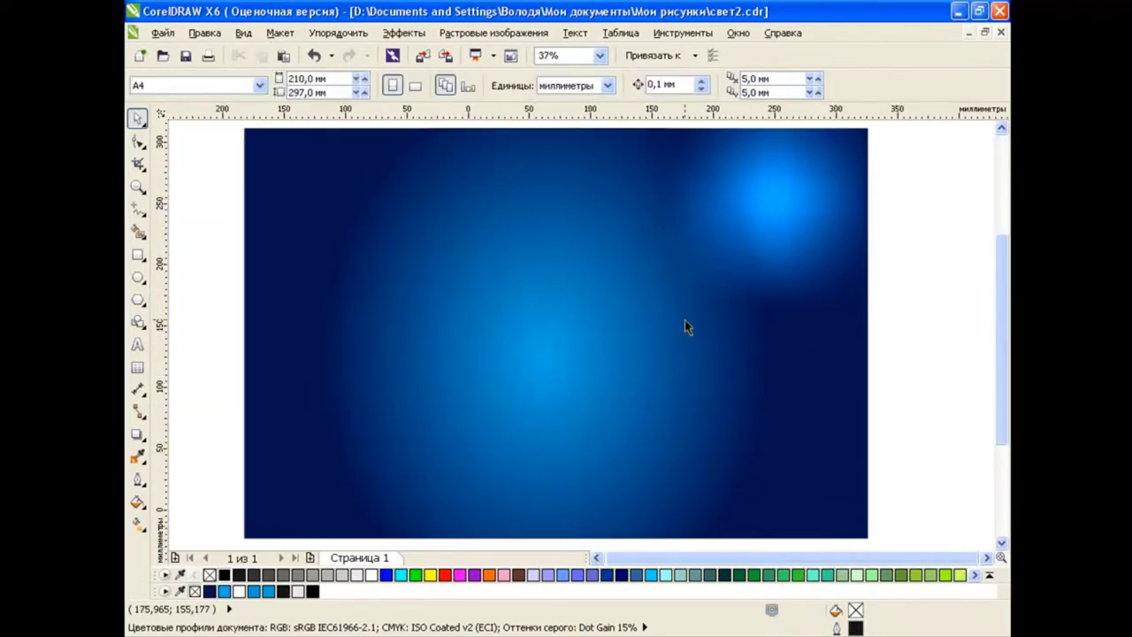
Step: Move the glow to top centre and draw a flat cyan ellipse beneath it
{"action": "left_click_drag", "start_coordinate": [776, 205], "coordinate": [581, 233]}
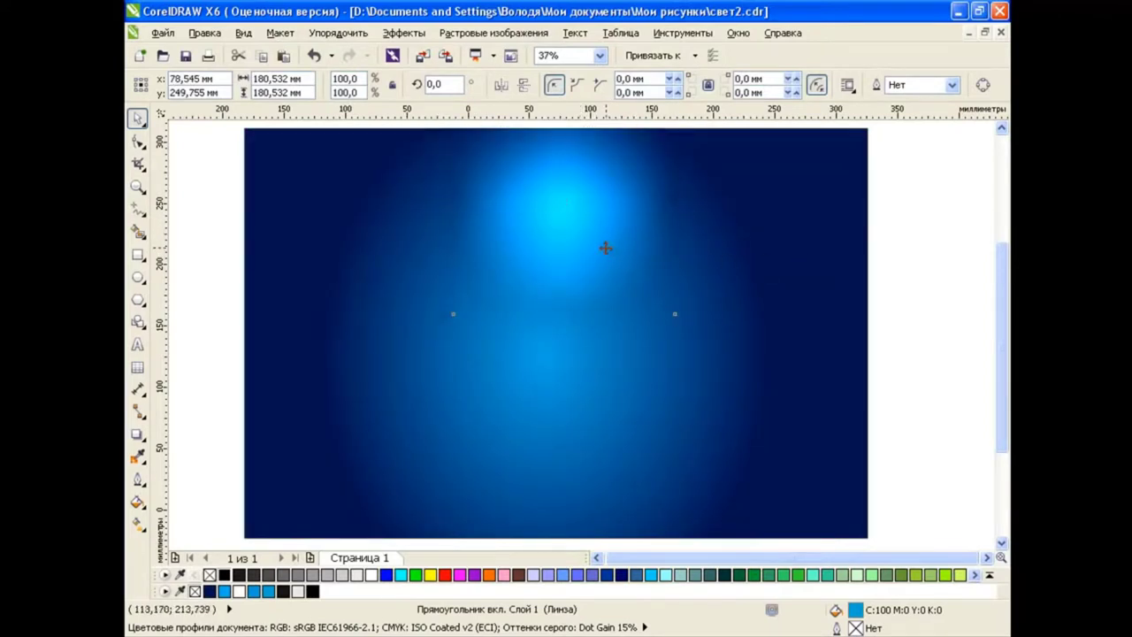
{"action": "left_click", "coordinate": [925, 343]}
{"action": "left_click", "coordinate": [150, 281]}
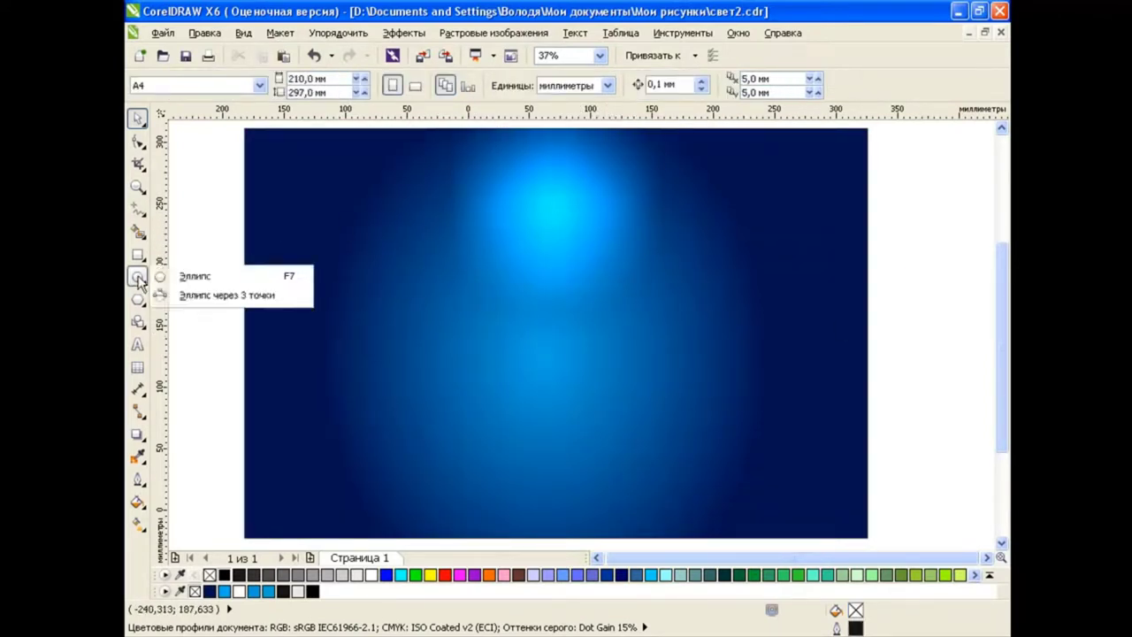
{"action": "left_click", "coordinate": [189, 268]}
{"action": "mouse_move", "coordinate": [497, 207]}
{"action": "left_mouse_down"}
{"action": "mouse_move", "coordinate": [611, 223]}
{"action": "mouse_move", "coordinate": [554, 210]}
{"action": "left_mouse_up"}
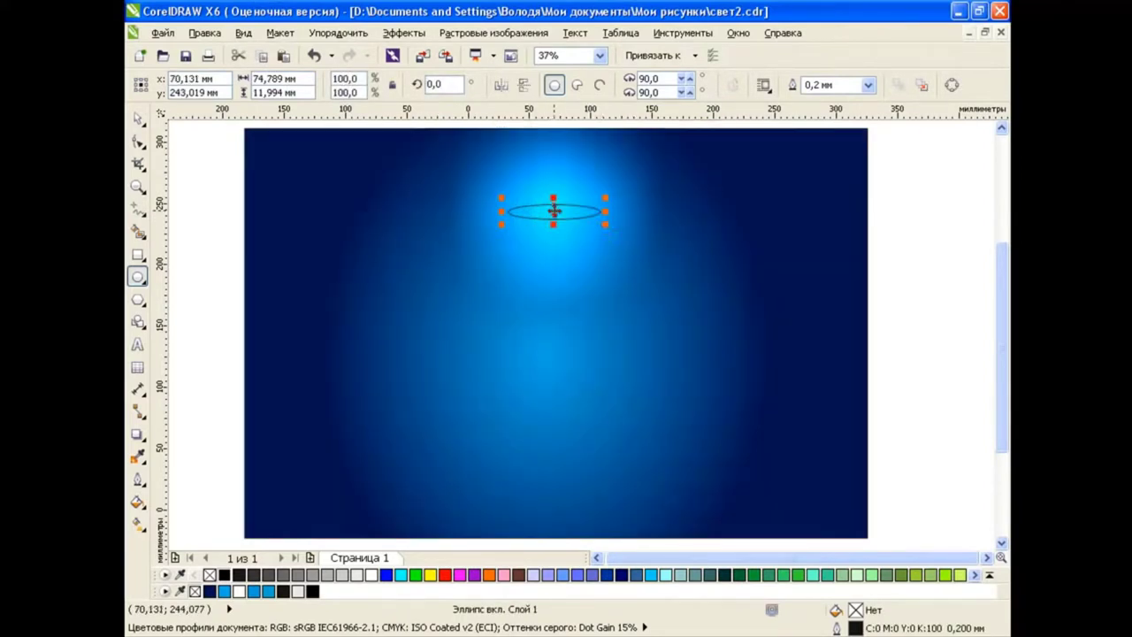
{"action": "left_click", "coordinate": [137, 118]}
{"action": "left_click", "coordinate": [203, 189]}
{"action": "left_click", "coordinate": [571, 213]}
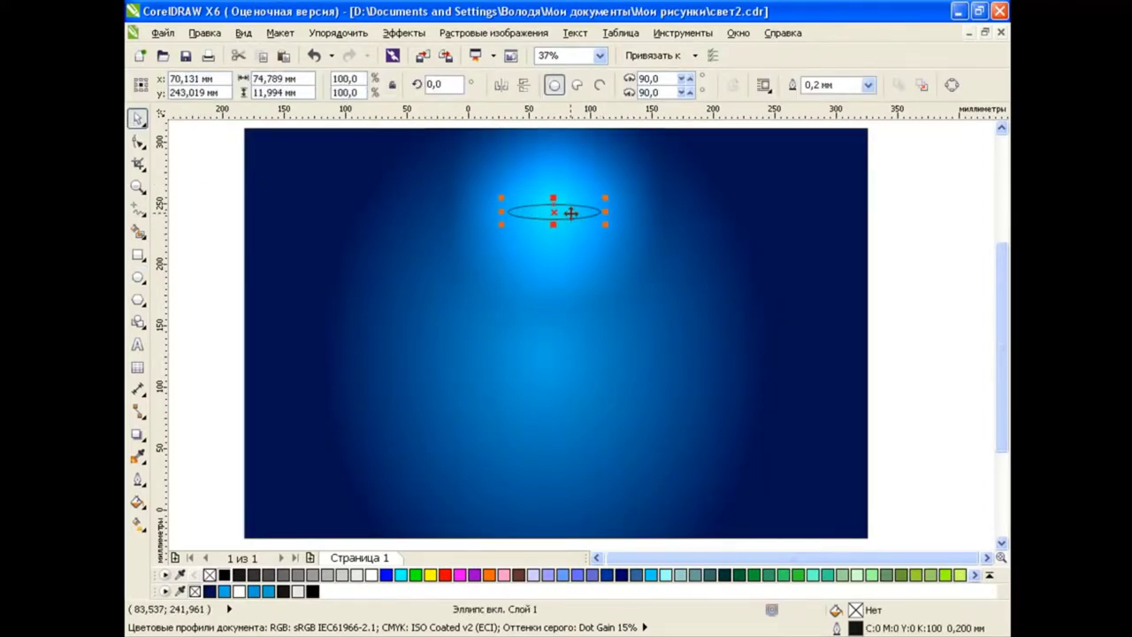
{"action": "left_click", "coordinate": [401, 574]}
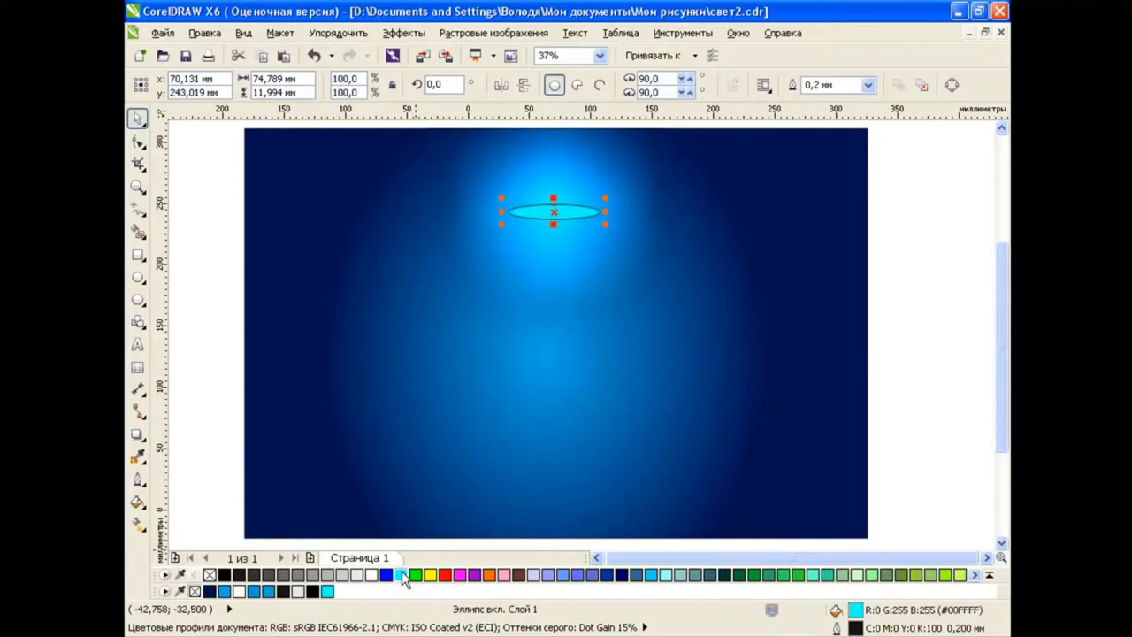
Step: Add shrunken ellipse copies filled dark blue and white, making nested lamp rings
{"action": "left_click", "coordinate": [283, 55]}
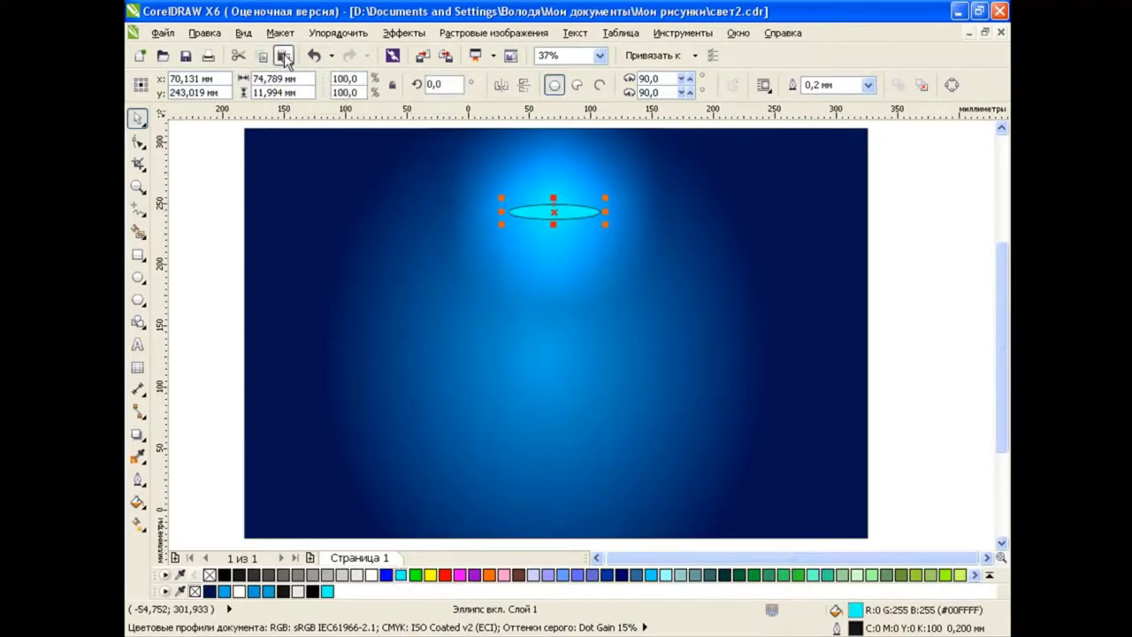
{"action": "left_click_drag", "start_coordinate": [605, 224], "coordinate": [597, 210]}
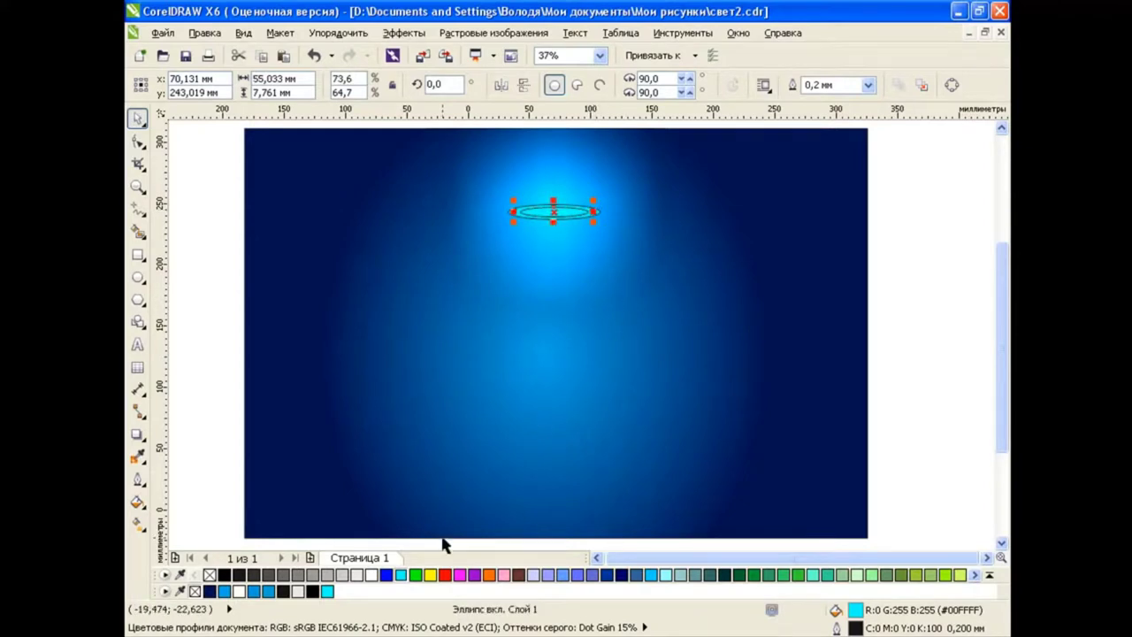
{"action": "left_click_drag", "start_coordinate": [403, 575], "coordinate": [495, 495]}
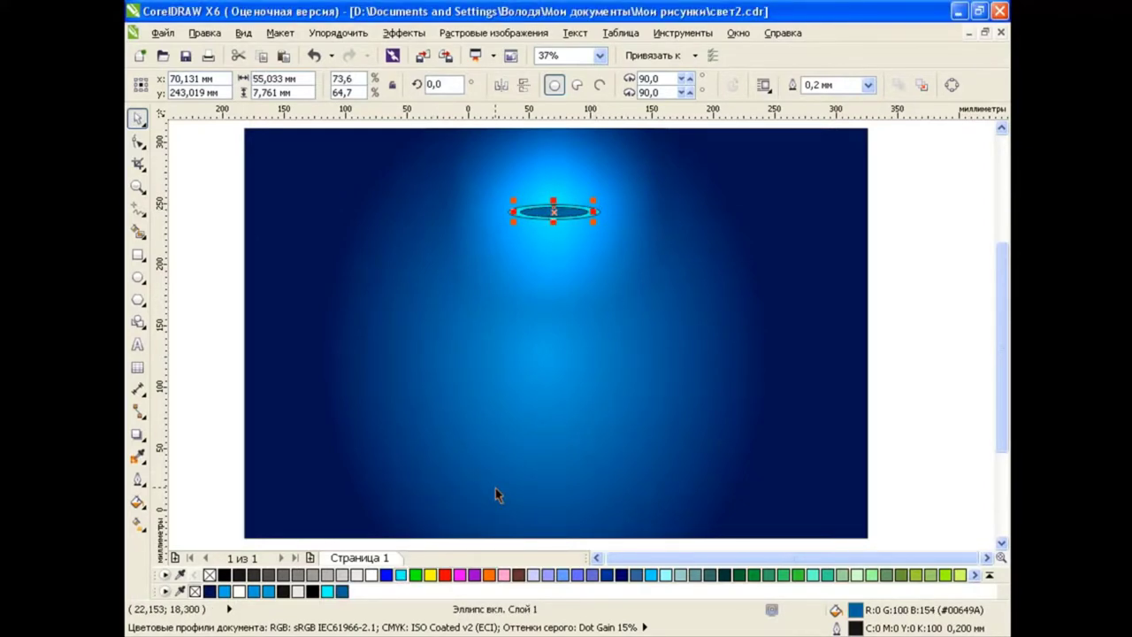
{"action": "left_click_drag", "start_coordinate": [593, 220], "coordinate": [581, 261]}
{"action": "scroll", "coordinate": [562, 212], "scroll_direction": "up", "scroll_amount": 2}
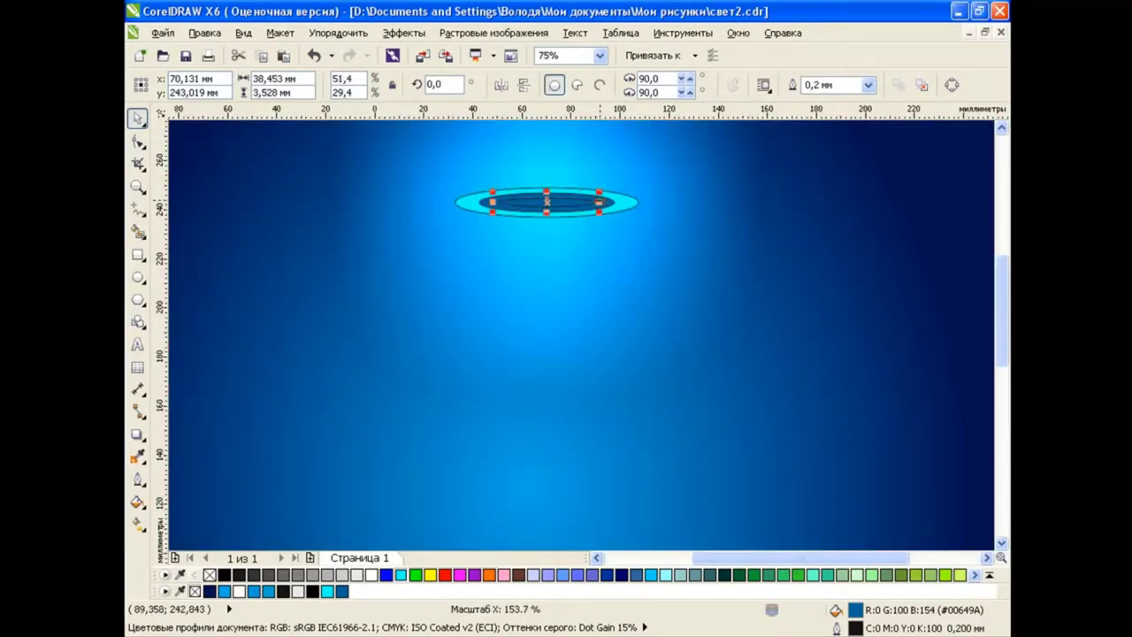
{"action": "left_click", "coordinate": [372, 575]}
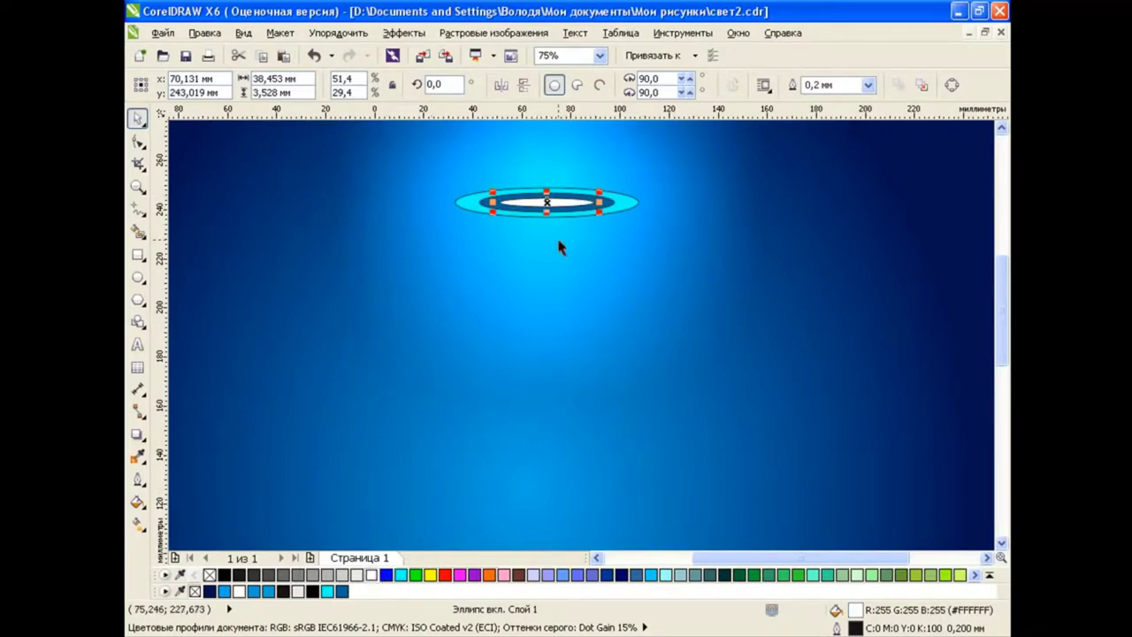
{"action": "scroll", "coordinate": [560, 247], "scroll_direction": "down", "scroll_amount": 4}
{"action": "scroll", "coordinate": [551, 233], "scroll_direction": "up", "scroll_amount": 2}
Step: Group the three lamp ellipses in the Object Manager and remove their outline
{"action": "left_click", "coordinate": [646, 138]}
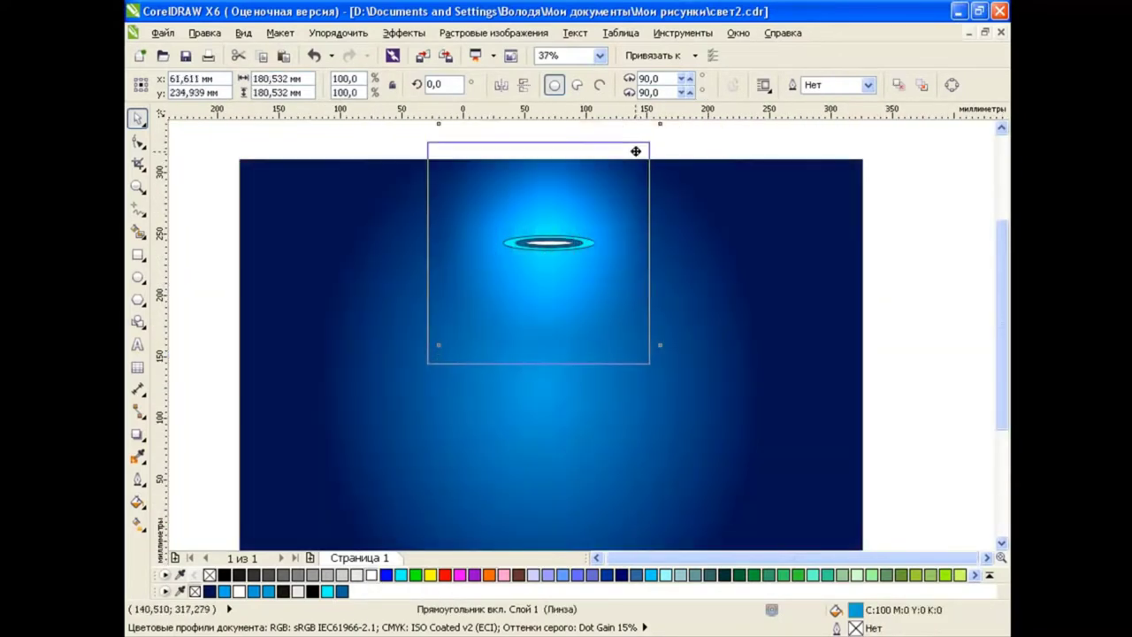
{"action": "scroll", "coordinate": [645, 139], "scroll_direction": "up", "scroll_amount": 1}
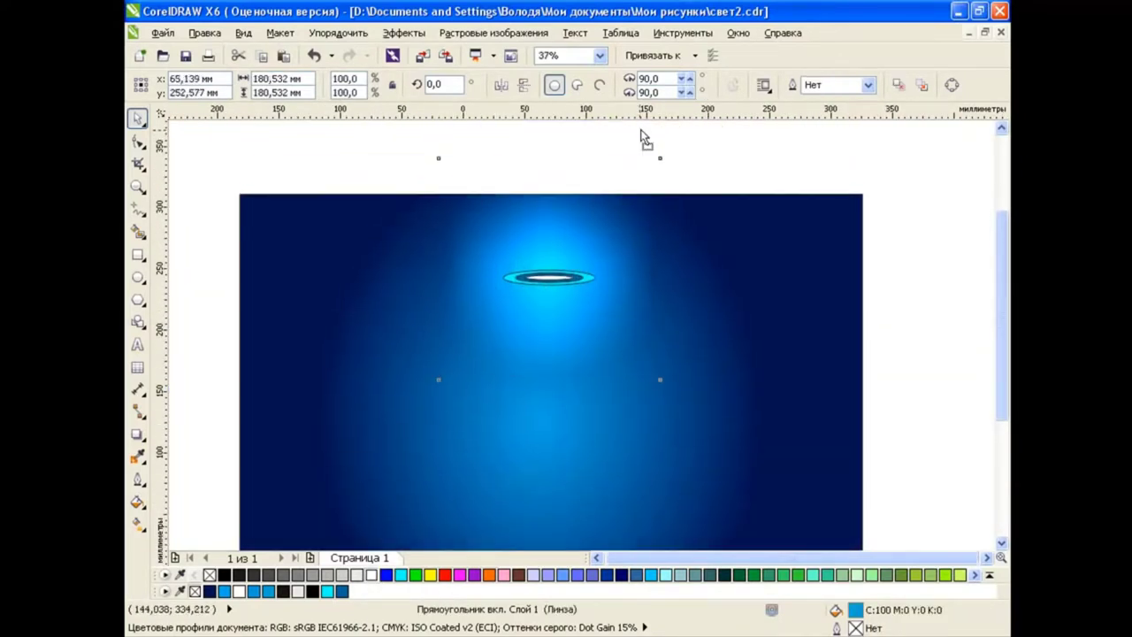
{"action": "left_click", "coordinate": [683, 33]}
{"action": "left_click", "coordinate": [724, 181]}
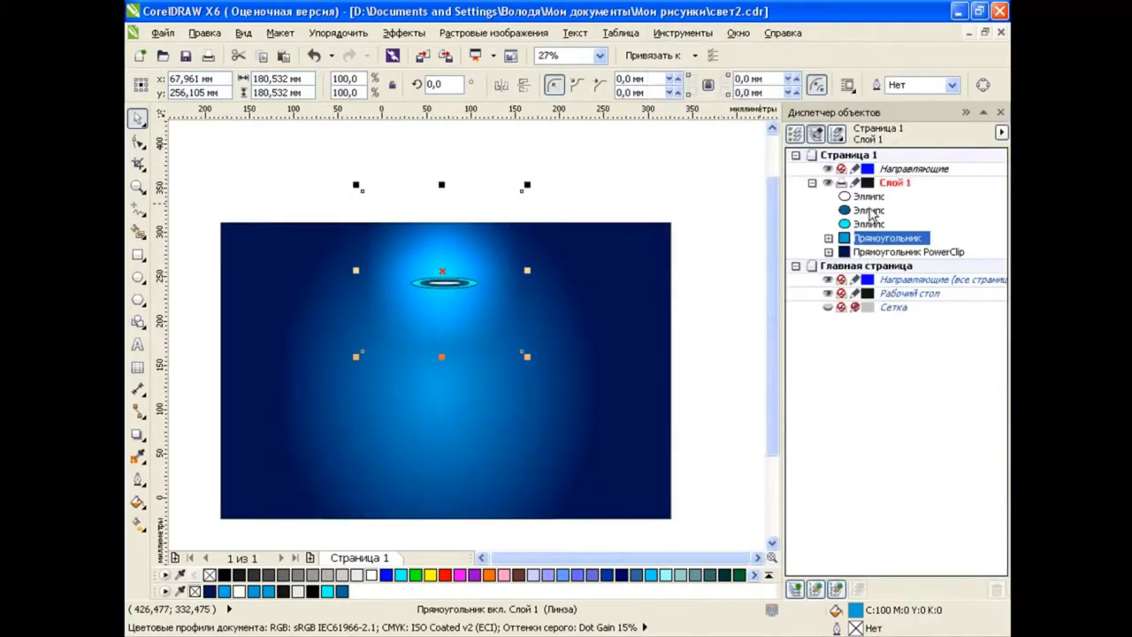
{"action": "left_click", "coordinate": [869, 196]}
{"action": "left_click", "coordinate": [869, 224], "text": "shift"}
{"action": "left_click", "coordinate": [589, 89]}
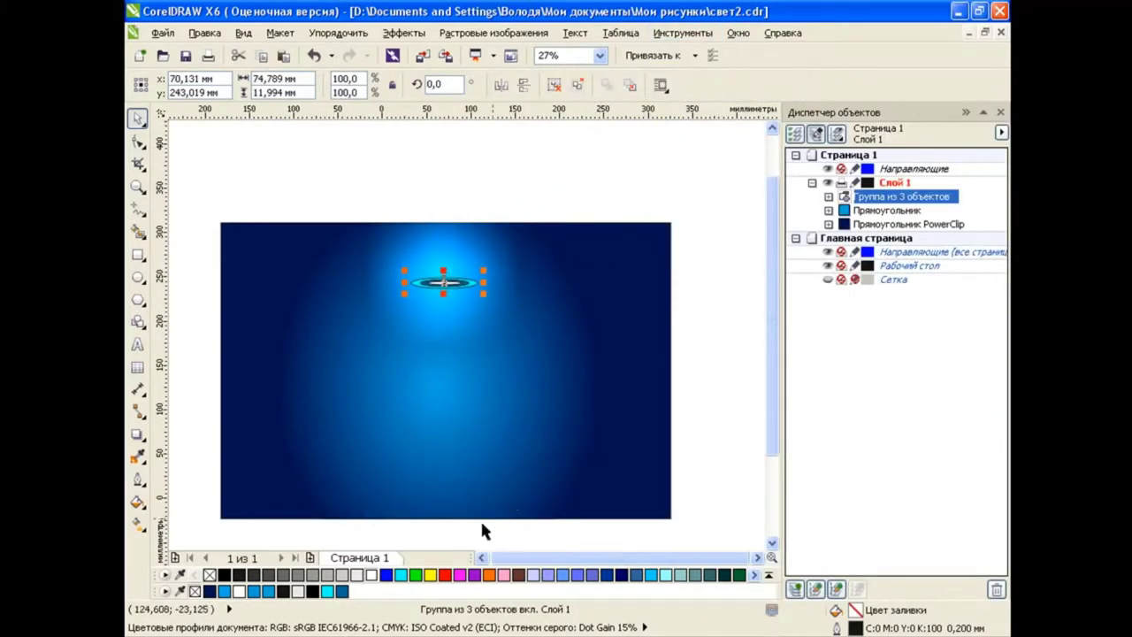
{"action": "right_click", "coordinate": [209, 575]}
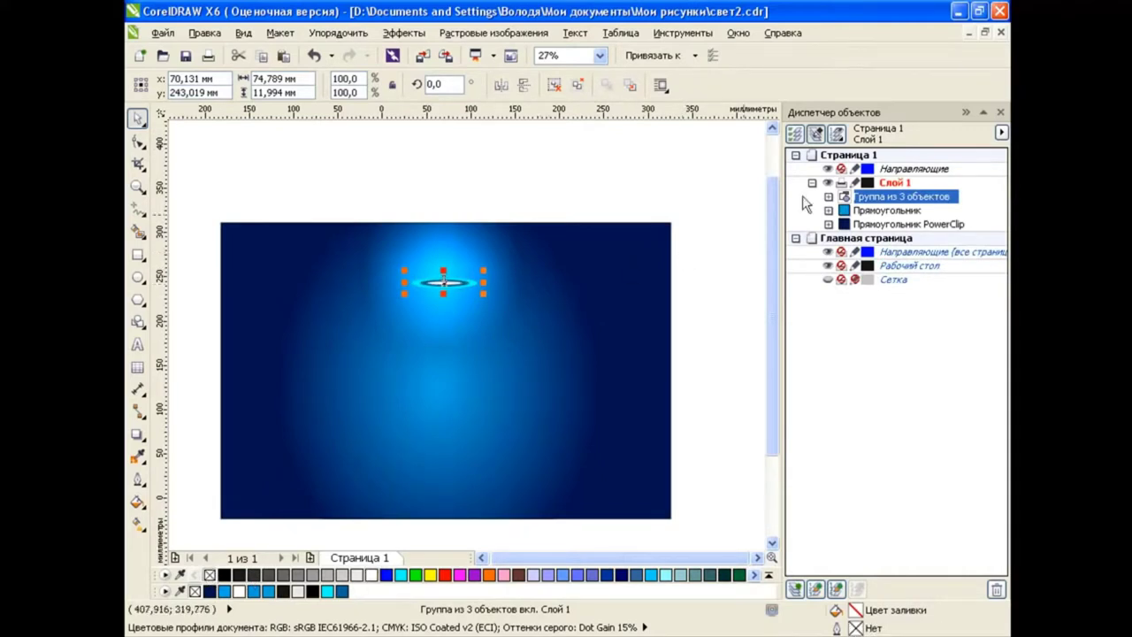
Step: Nudge the lamp group slightly up and to the left
{"action": "left_click", "coordinate": [1000, 113]}
{"action": "left_click", "coordinate": [929, 250]}
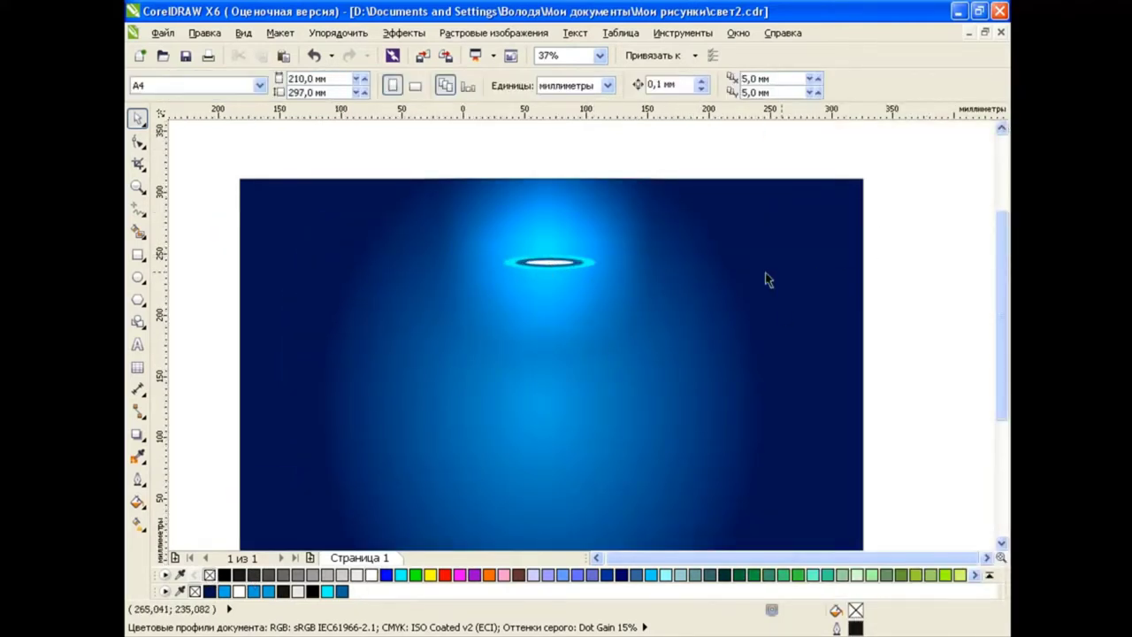
{"action": "left_click", "coordinate": [556, 263]}
{"action": "left_click_drag", "start_coordinate": [555, 262], "coordinate": [549, 258]}
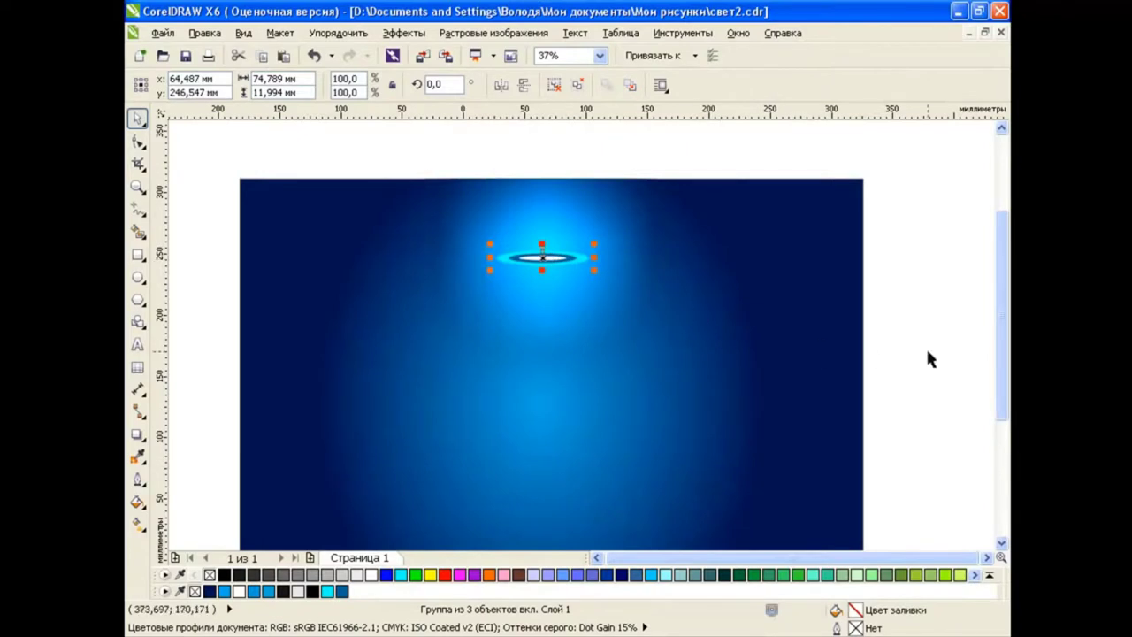
{"action": "left_click", "coordinate": [939, 353]}
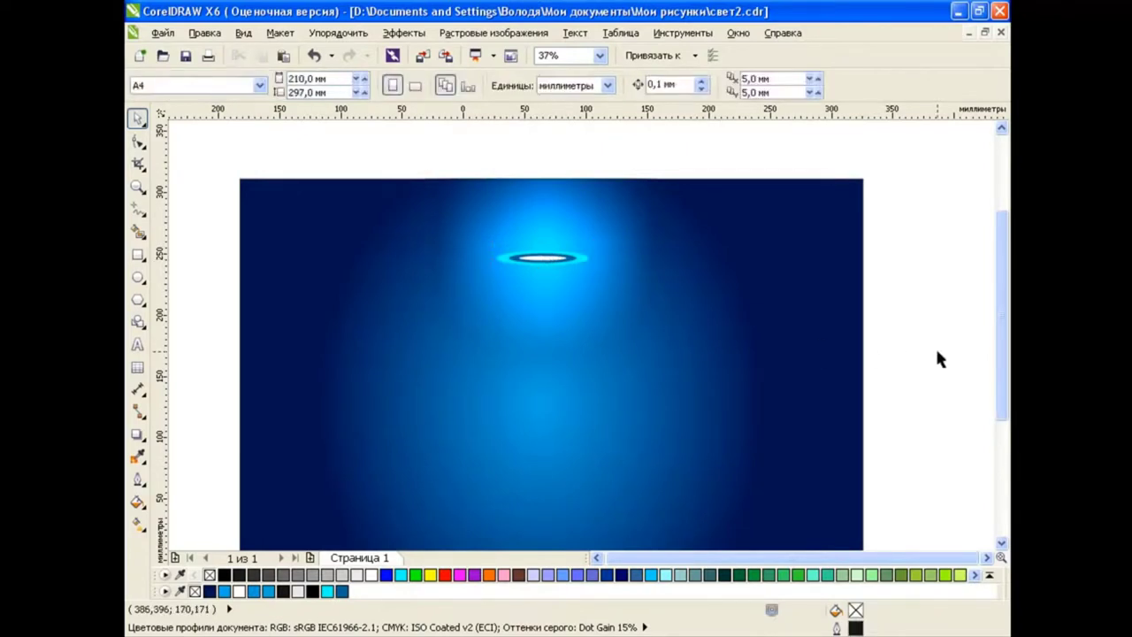
Step: Draw a large white-filled circle centred over the lamp
{"action": "left_click", "coordinate": [138, 276]}
{"action": "left_click_drag", "start_coordinate": [478, 198], "coordinate": [624, 337]}
{"action": "left_click_drag", "start_coordinate": [550, 263], "coordinate": [544, 258]}
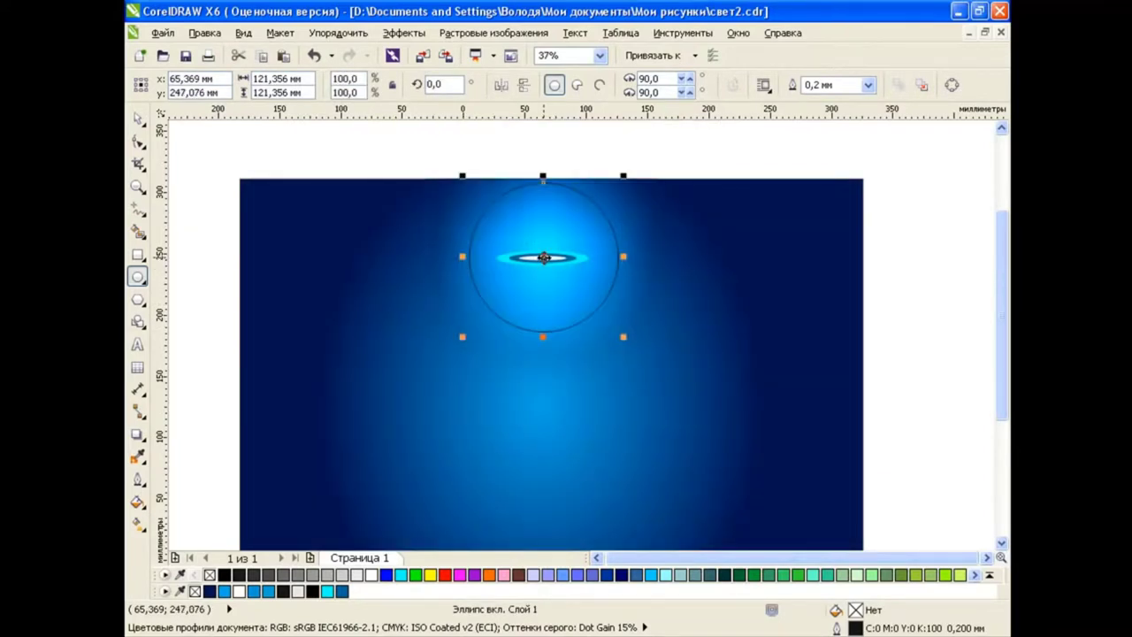
{"action": "left_click", "coordinate": [371, 575]}
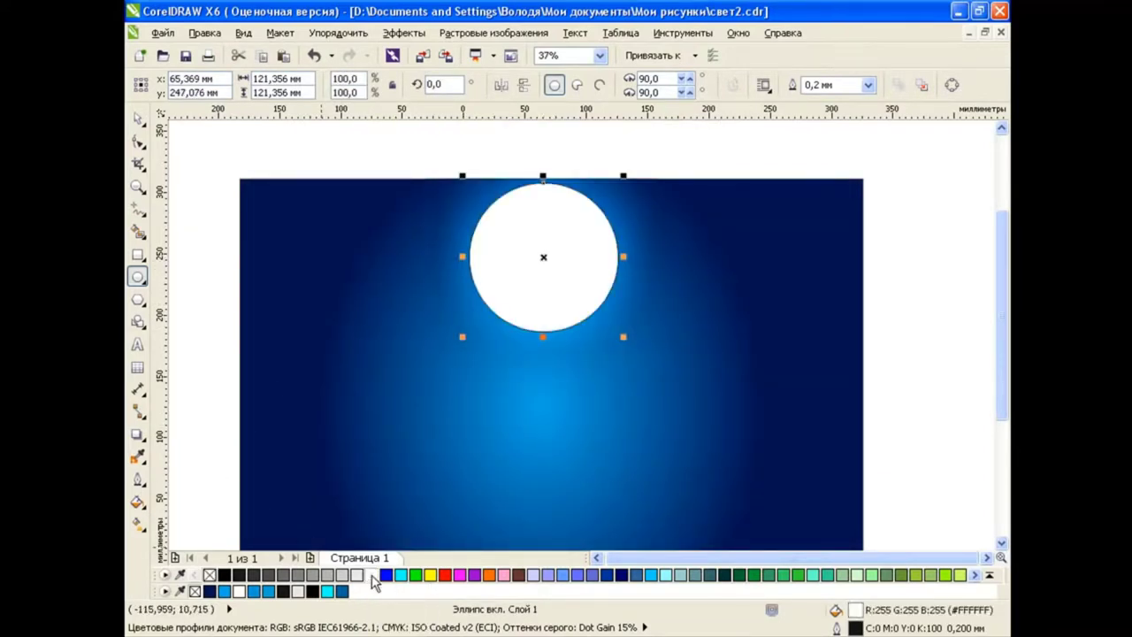
Step: Give the circle a radial transparency running from black to white
{"action": "left_click", "coordinate": [142, 436]}
{"action": "left_click", "coordinate": [204, 549]}
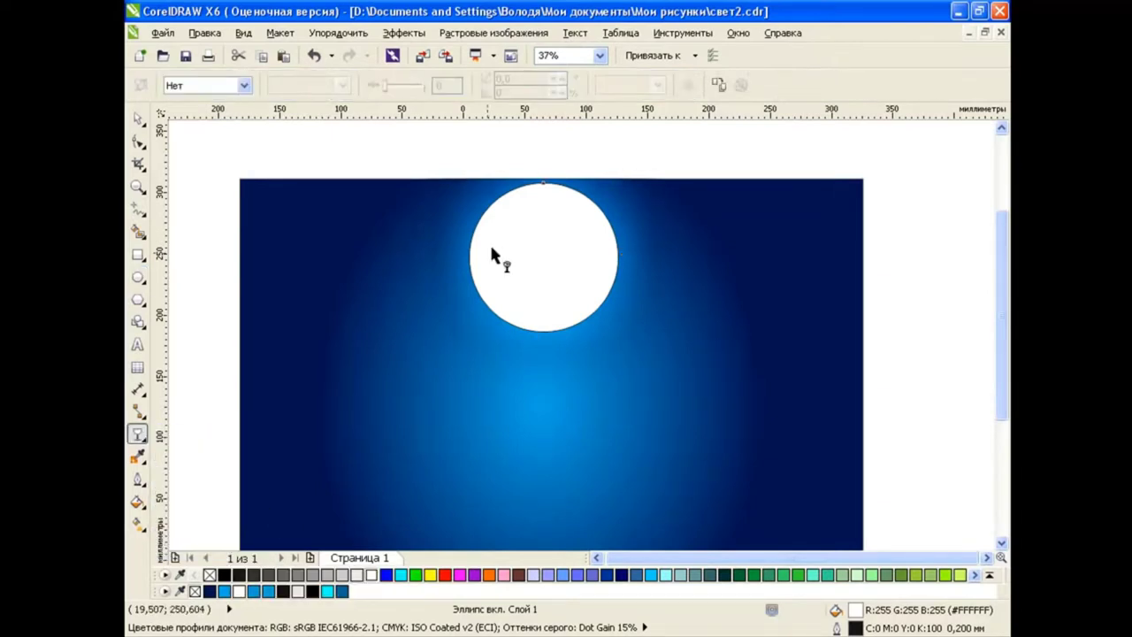
{"action": "left_click", "coordinate": [244, 85]}
{"action": "left_click", "coordinate": [223, 132]}
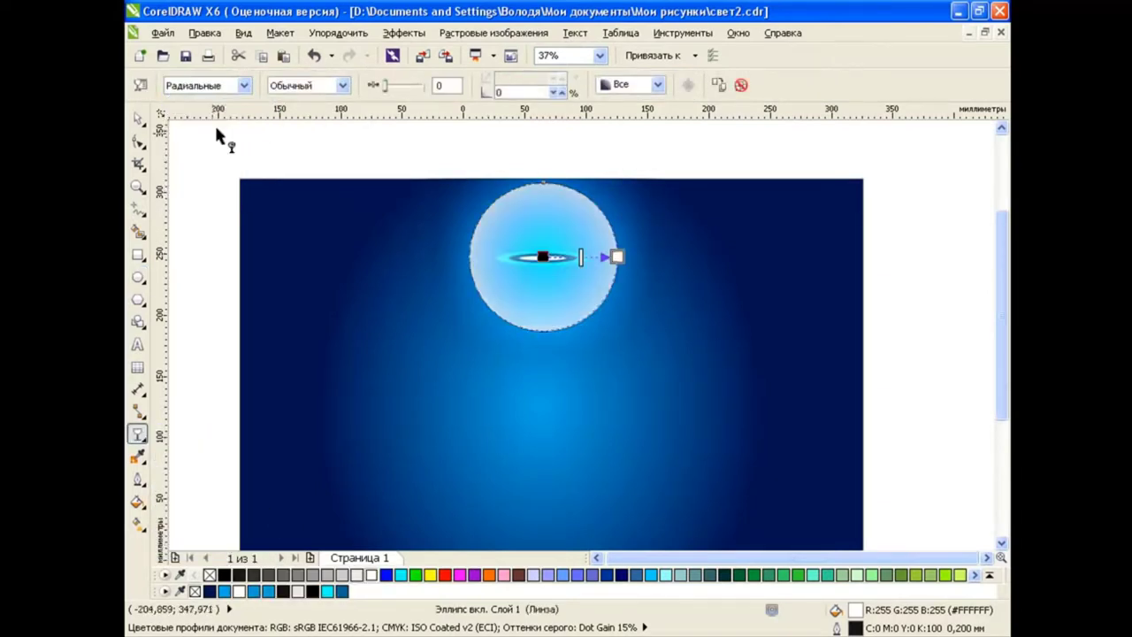
{"action": "left_click", "coordinate": [141, 85]}
{"action": "left_click", "coordinate": [469, 335]}
{"action": "left_click", "coordinate": [460, 349]}
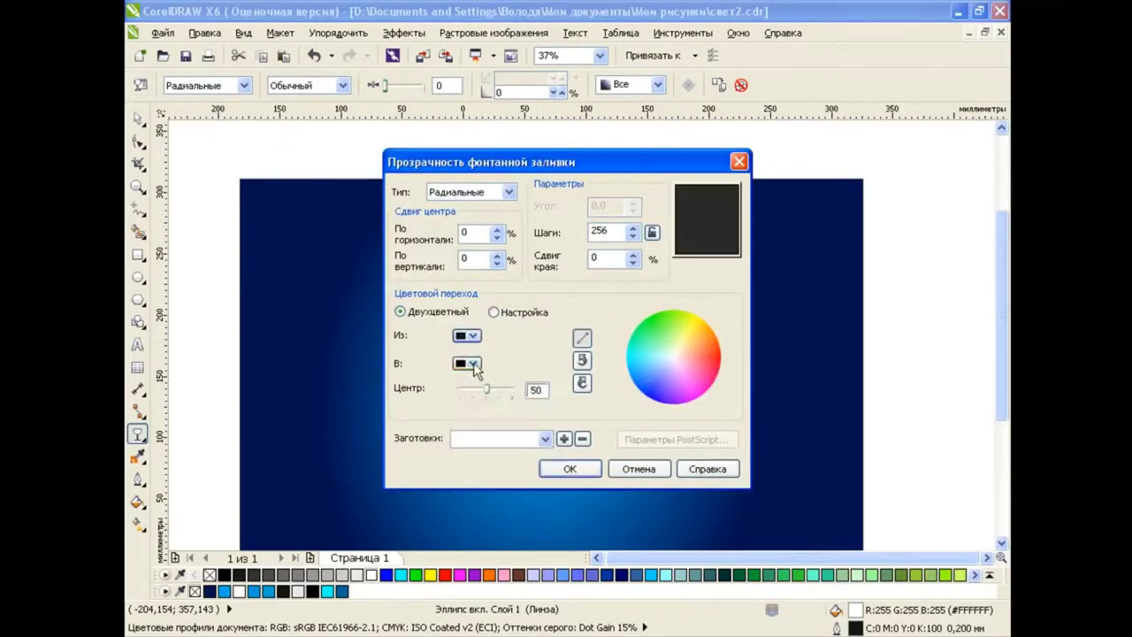
{"action": "left_click", "coordinate": [474, 363]}
{"action": "left_click", "coordinate": [515, 395]}
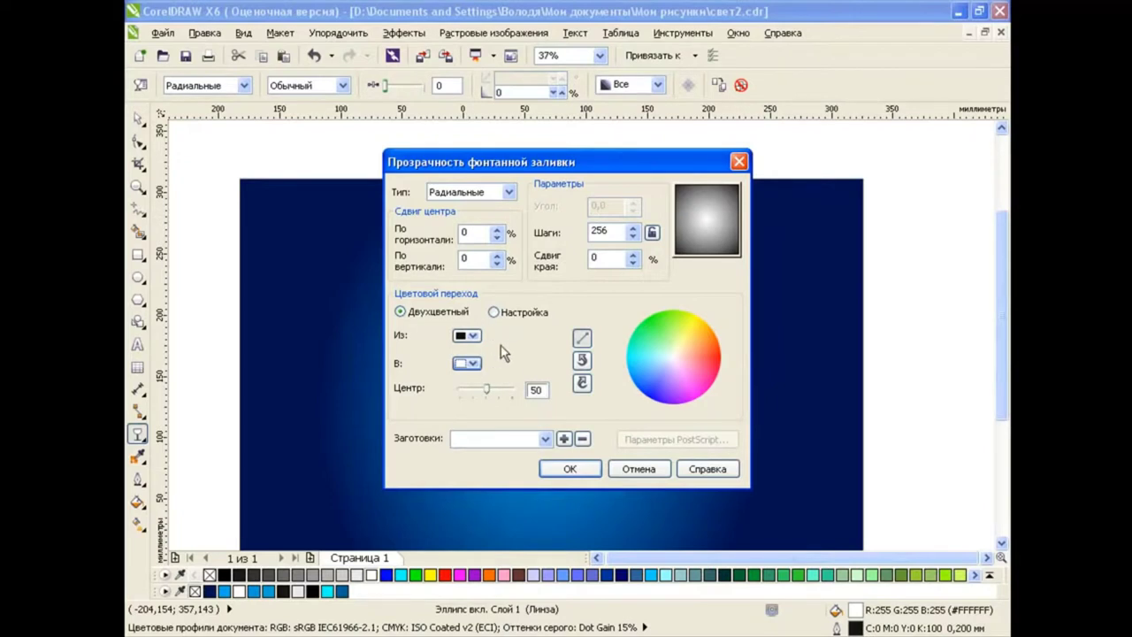
{"action": "left_click", "coordinate": [572, 470]}
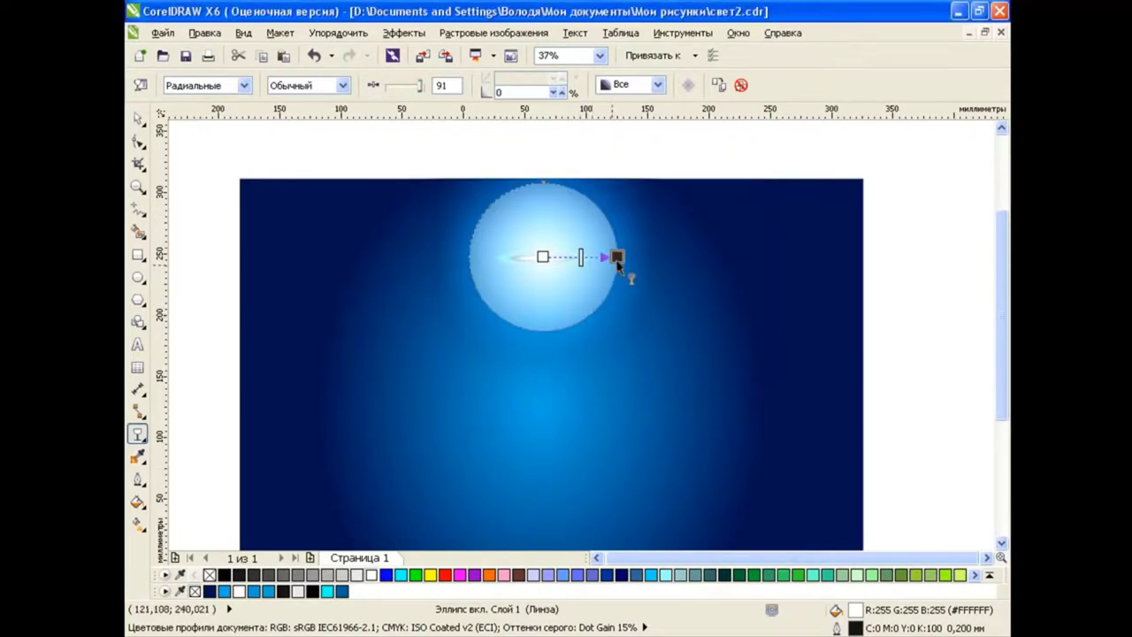
Step: Tune the glow's transparency to midpoint 100 with a wider edge, then save
{"action": "key", "text": "space"}
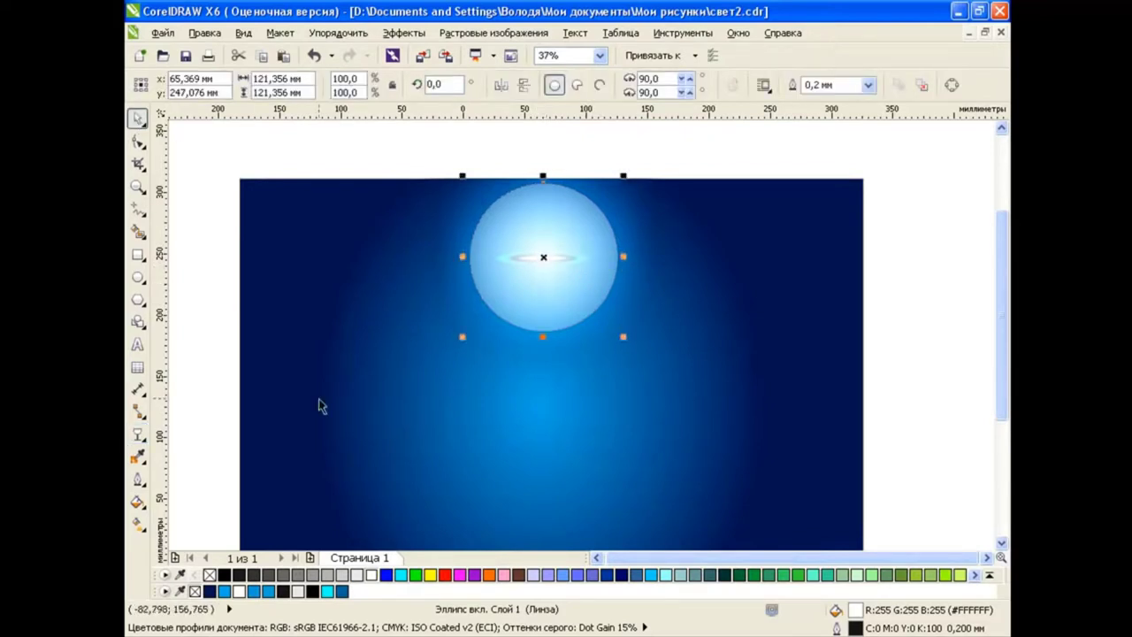
{"action": "left_click", "coordinate": [137, 433]}
{"action": "left_click_drag", "start_coordinate": [614, 258], "coordinate": [573, 257]}
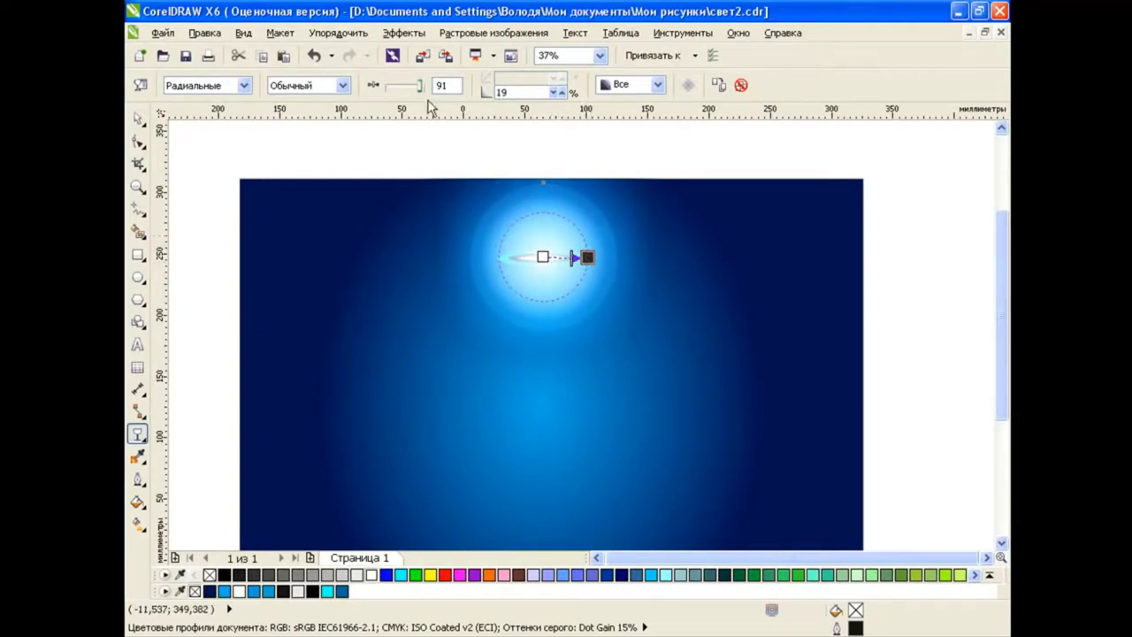
{"action": "left_click_drag", "start_coordinate": [420, 86], "coordinate": [429, 86]}
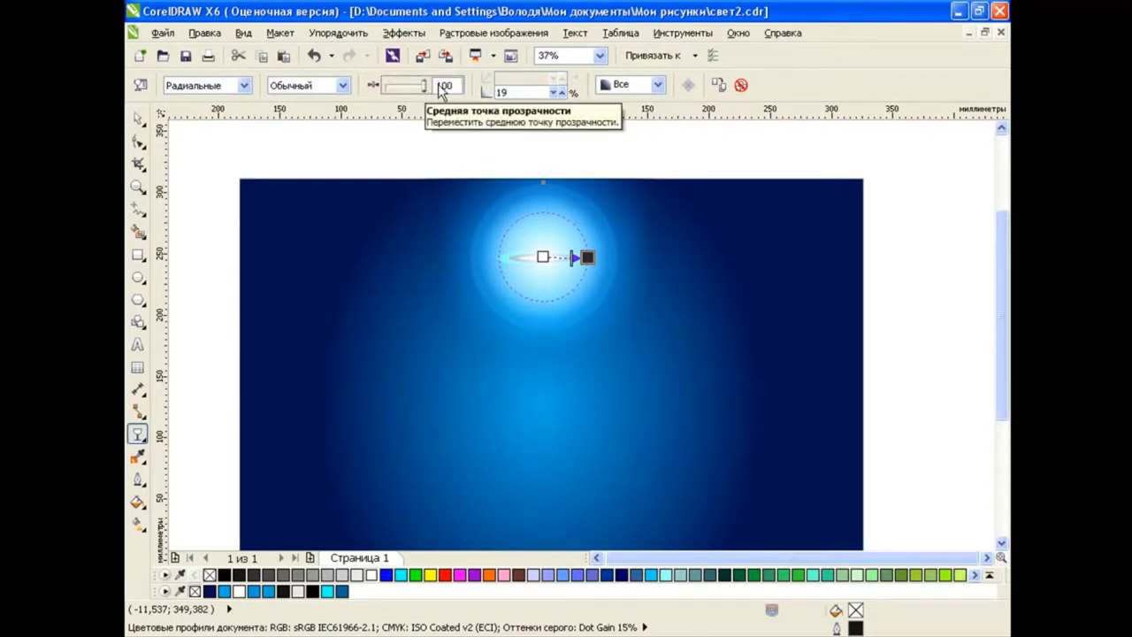
{"action": "left_click_drag", "start_coordinate": [588, 257], "coordinate": [598, 257]}
{"action": "key", "text": "space"}
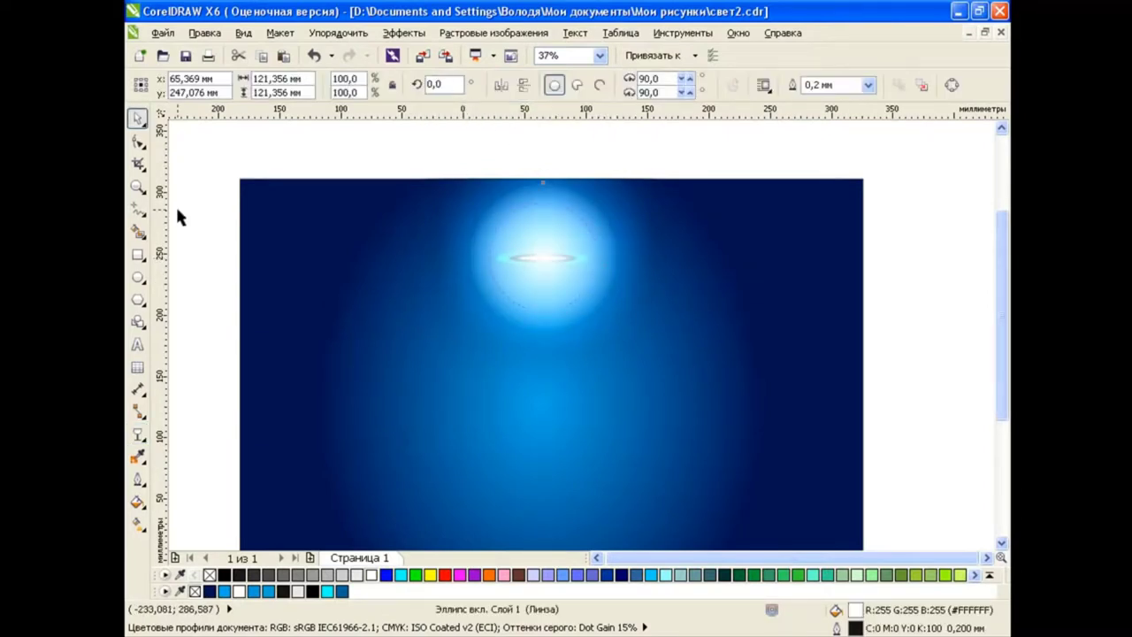
{"action": "left_click", "coordinate": [177, 215]}
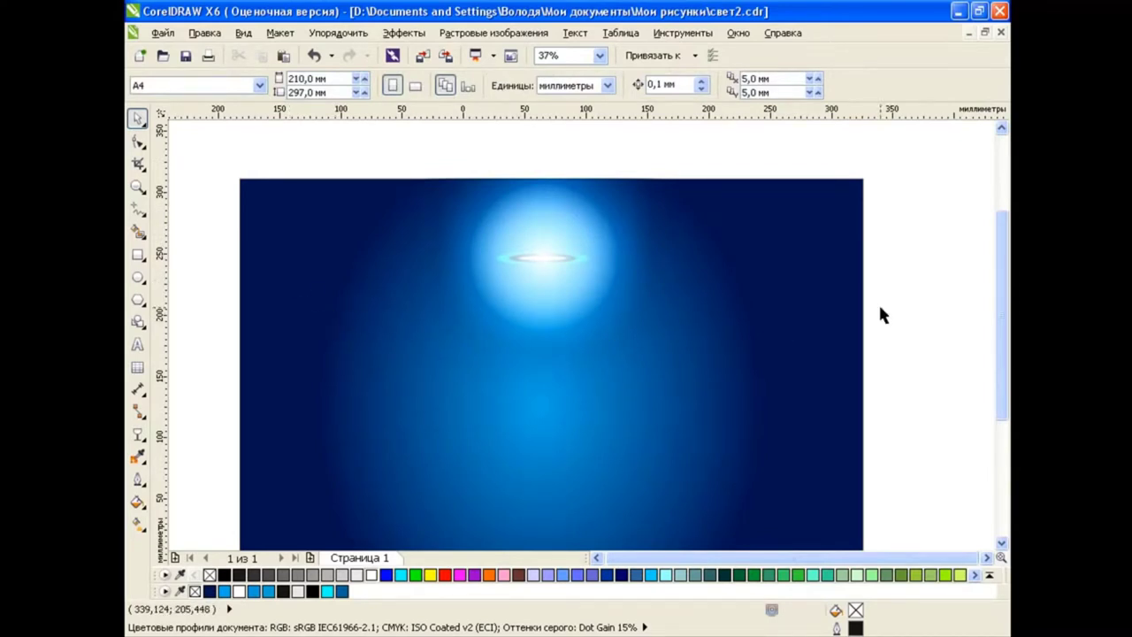
{"action": "key", "text": "ctrl+s"}
Step: Draw a tall rectangle under the lamp and convert it to curves
{"action": "left_click", "coordinate": [143, 262]}
{"action": "left_click", "coordinate": [189, 253]}
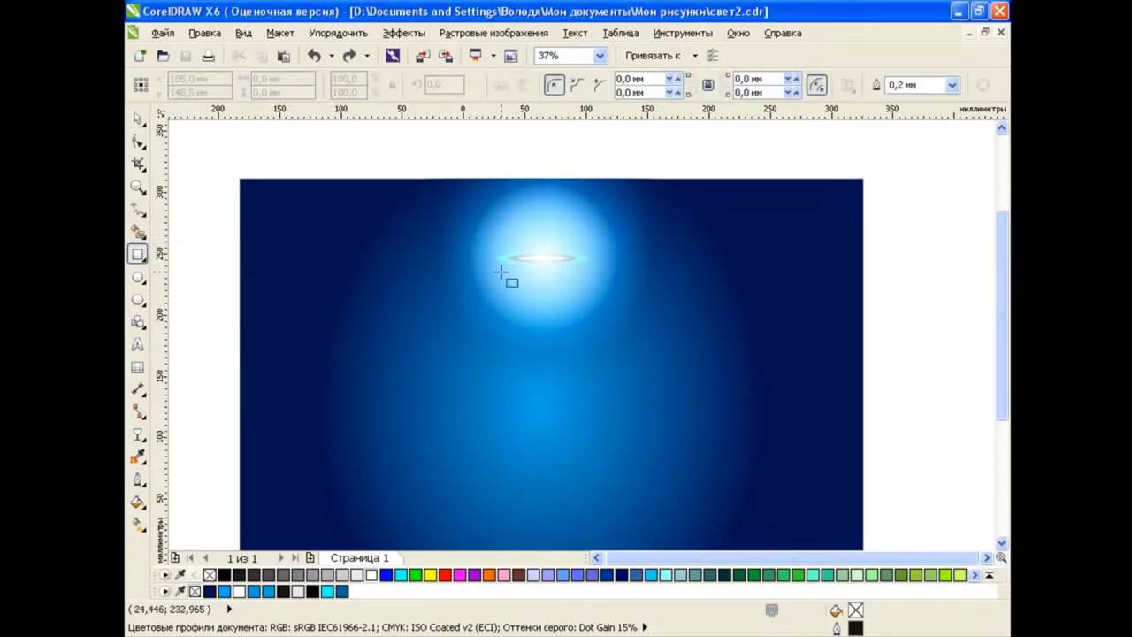
{"action": "left_click_drag", "start_coordinate": [500, 254], "coordinate": [660, 513]}
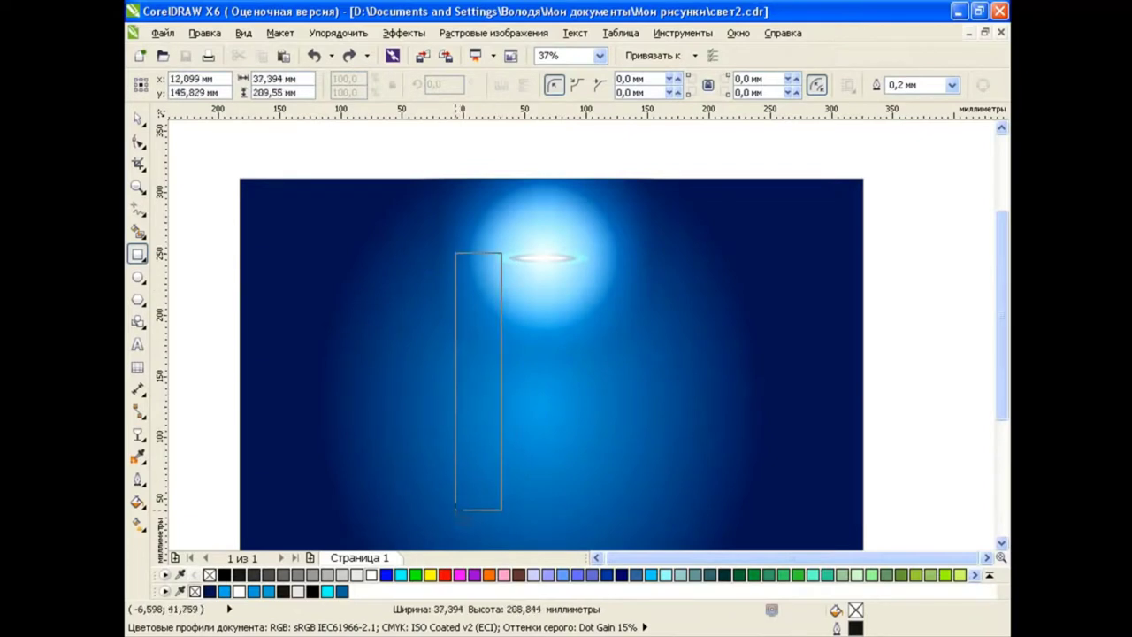
{"action": "key", "text": "F10"}
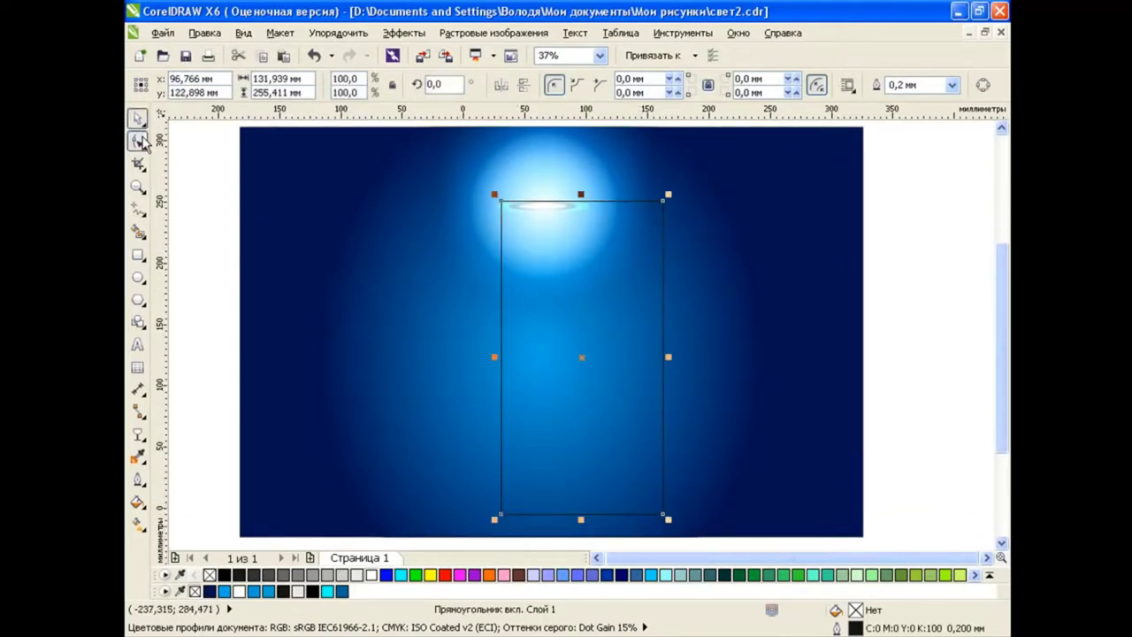
{"action": "key", "text": "ctrl+q"}
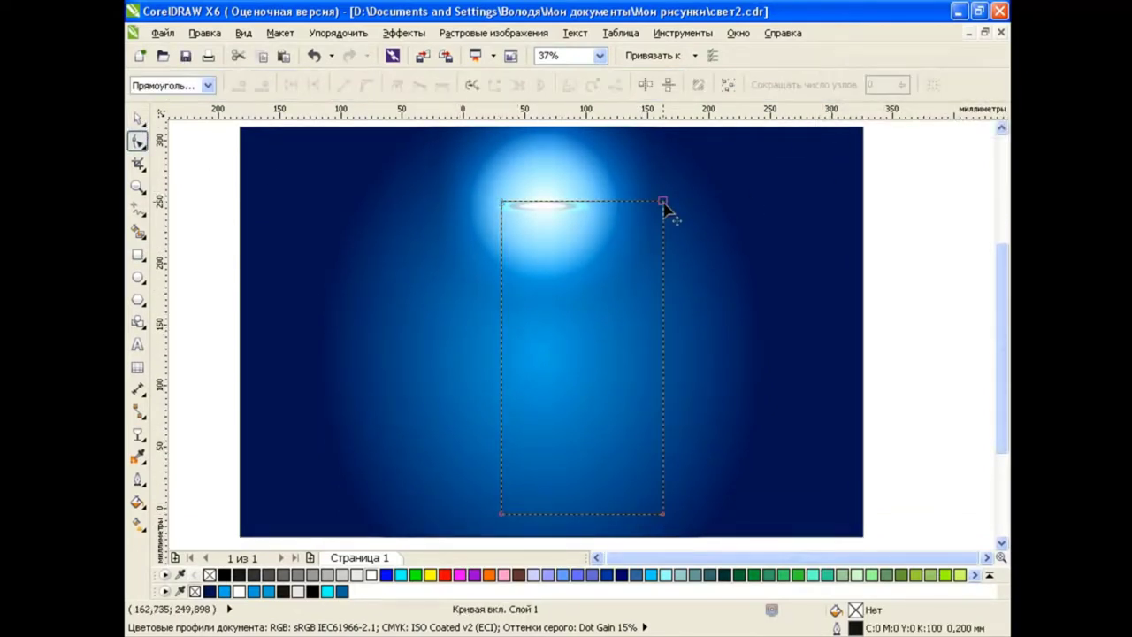
Step: Pull the top corners in symmetrically to form a trapezoid centred under the lamp
{"action": "left_click", "coordinate": [501, 204]}
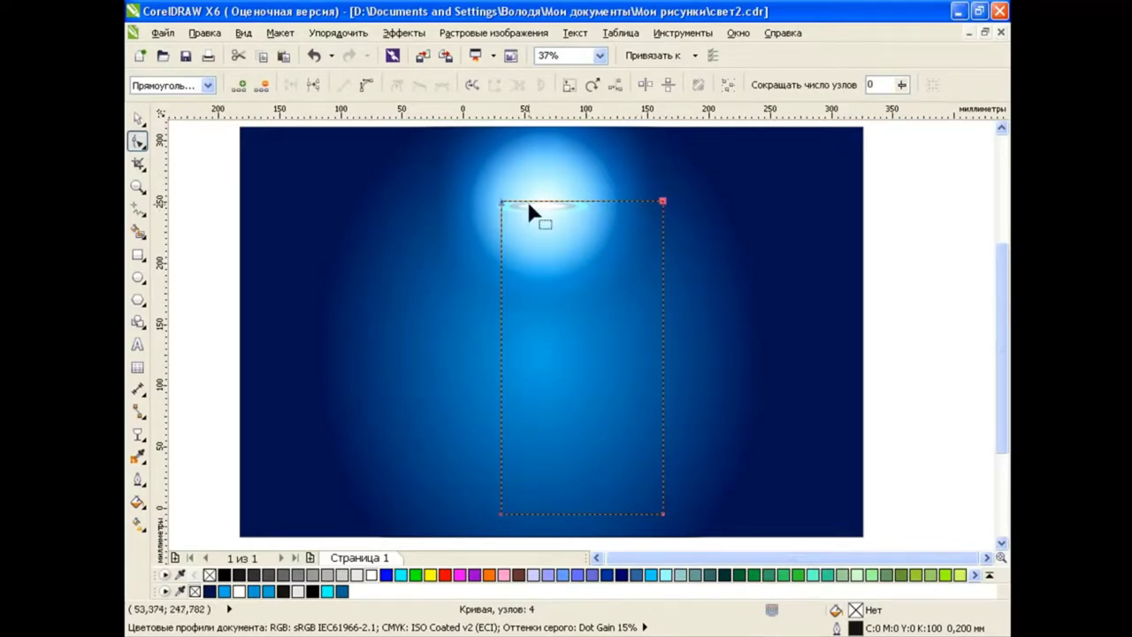
{"action": "left_click", "coordinate": [645, 84]}
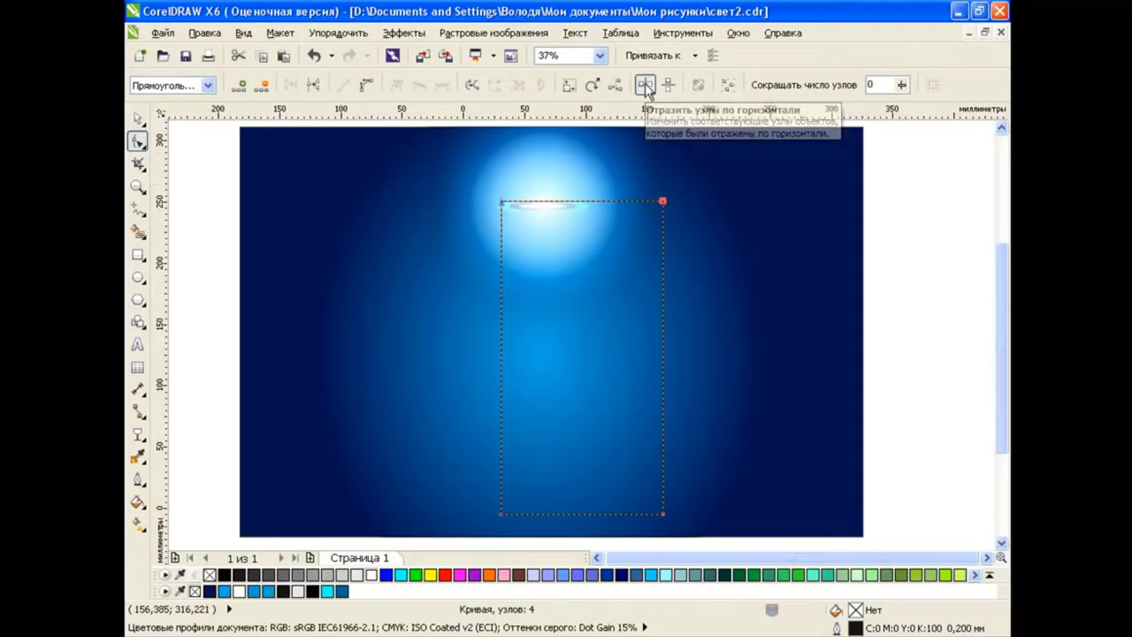
{"action": "left_click_drag", "start_coordinate": [664, 203], "coordinate": [604, 203]}
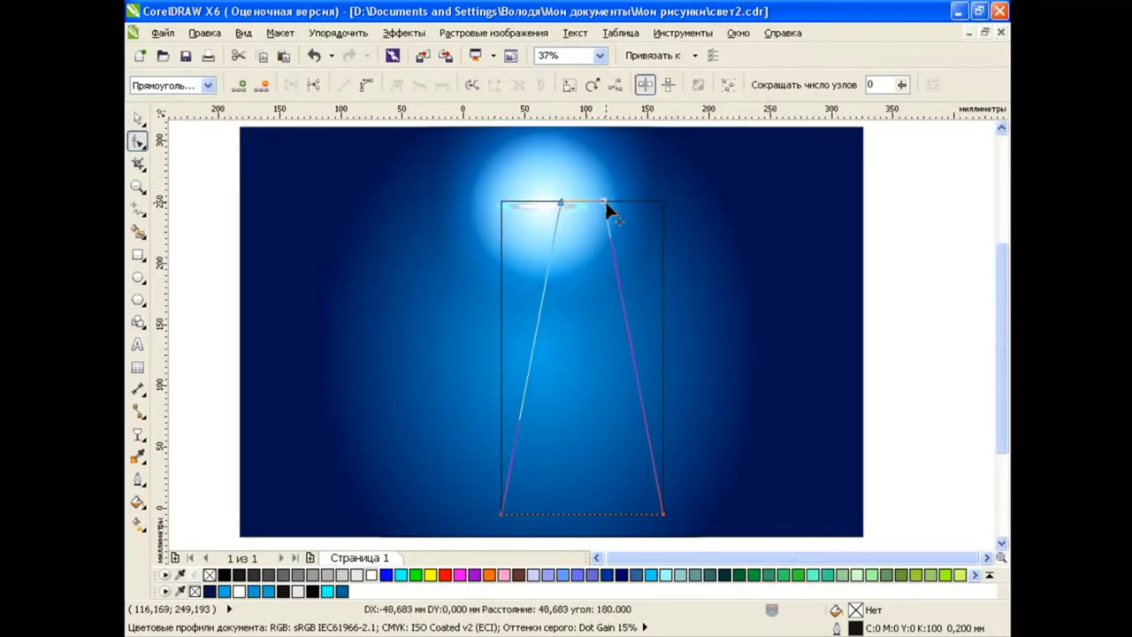
{"action": "key", "text": "space"}
{"action": "left_click_drag", "start_coordinate": [564, 332], "coordinate": [539, 330]}
{"action": "key", "text": "F10"}
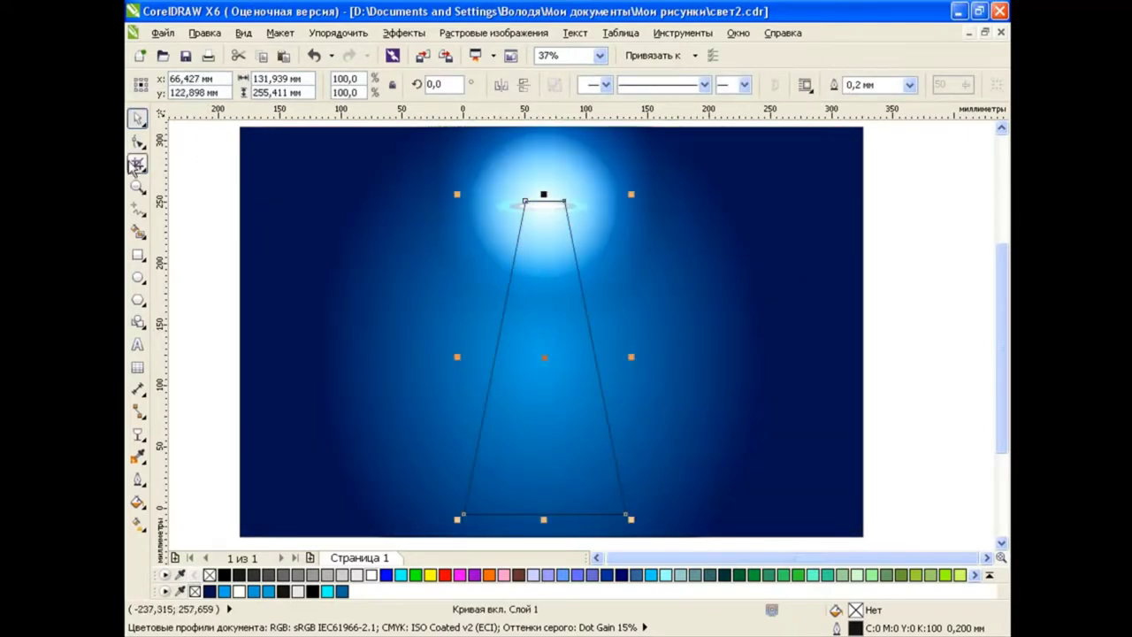
{"action": "left_click_drag", "start_coordinate": [379, 180], "coordinate": [696, 539]}
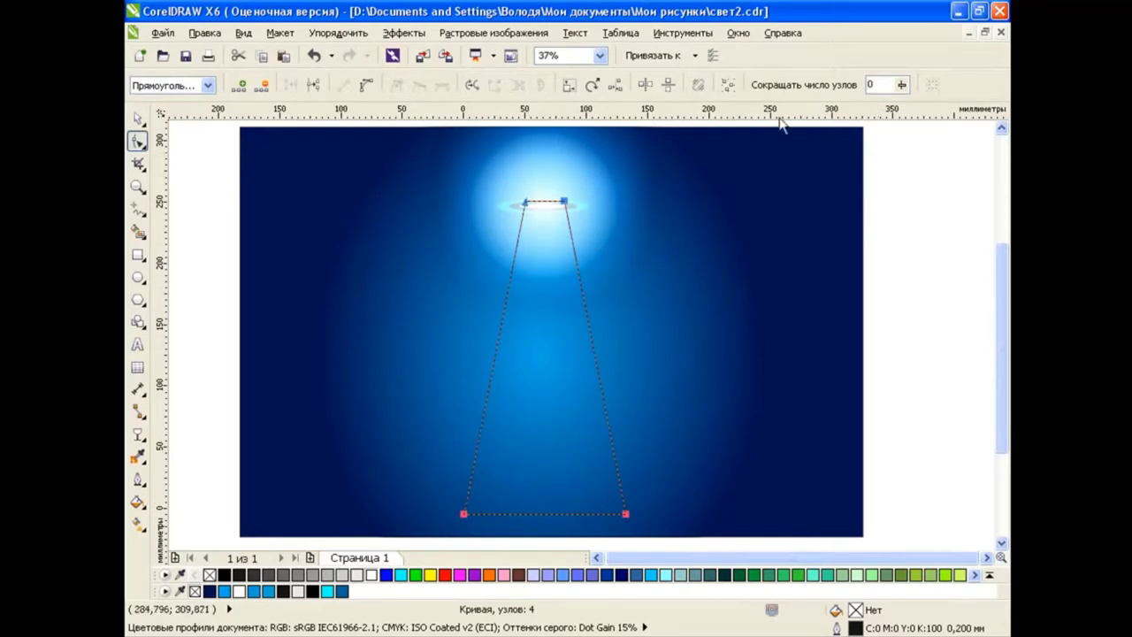
Step: Smooth the beam's nodes into a rounded teardrop and shorten it vertically to 89.3%
{"action": "left_click", "coordinate": [368, 95]}
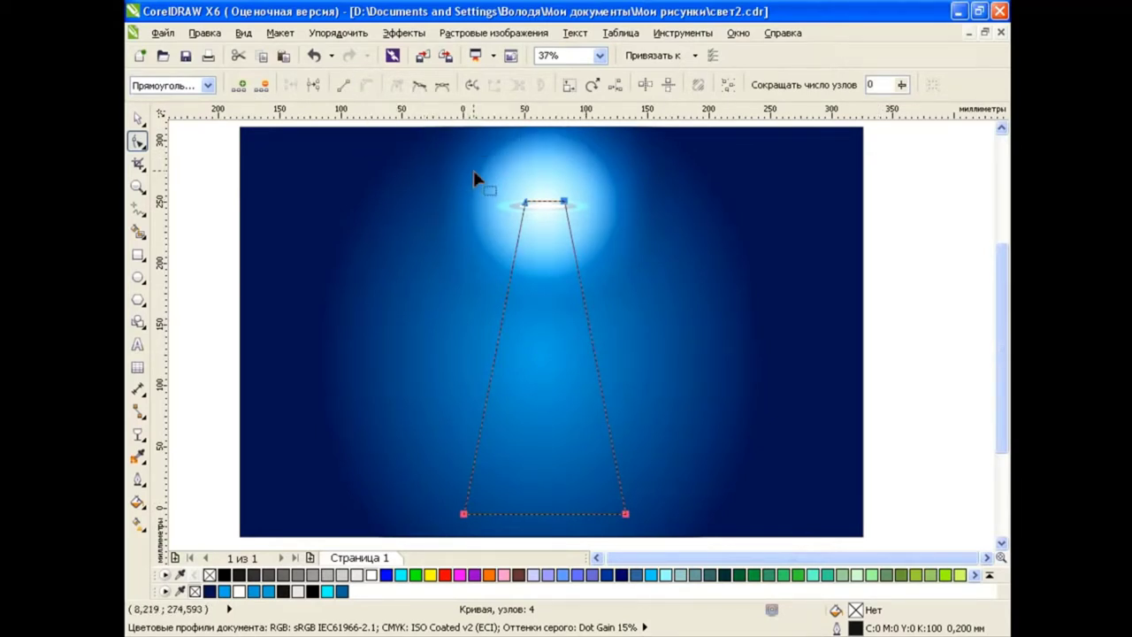
{"action": "left_click", "coordinate": [423, 85]}
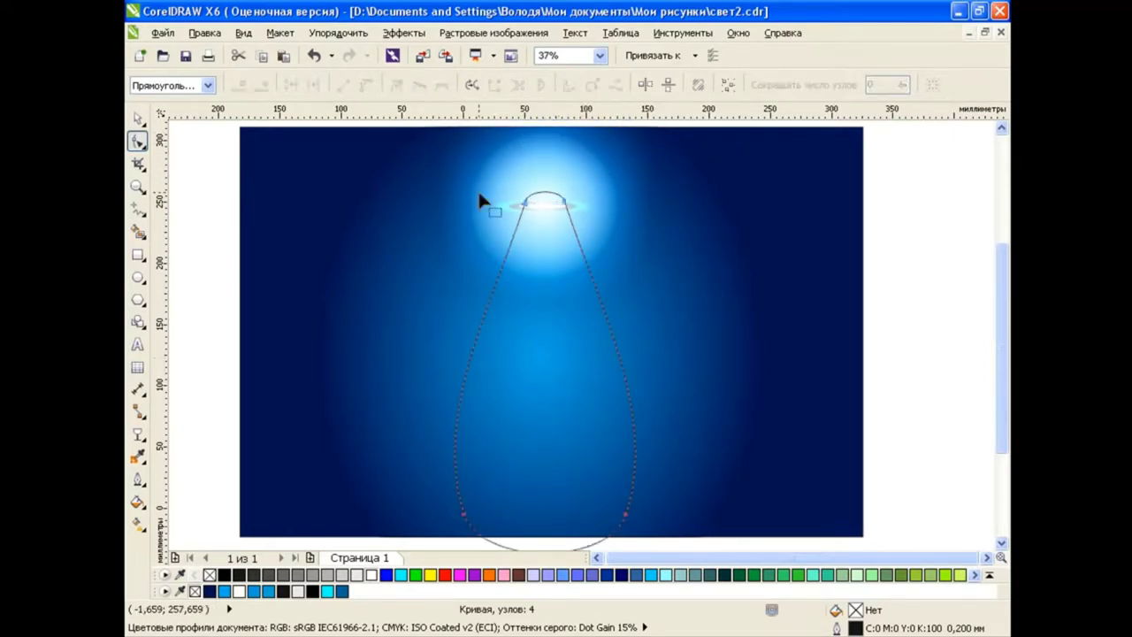
{"action": "mouse_move", "coordinate": [526, 201]}
{"action": "left_mouse_down"}
{"action": "mouse_move", "coordinate": [522, 210]}
{"action": "mouse_move", "coordinate": [536, 196]}
{"action": "left_mouse_up"}
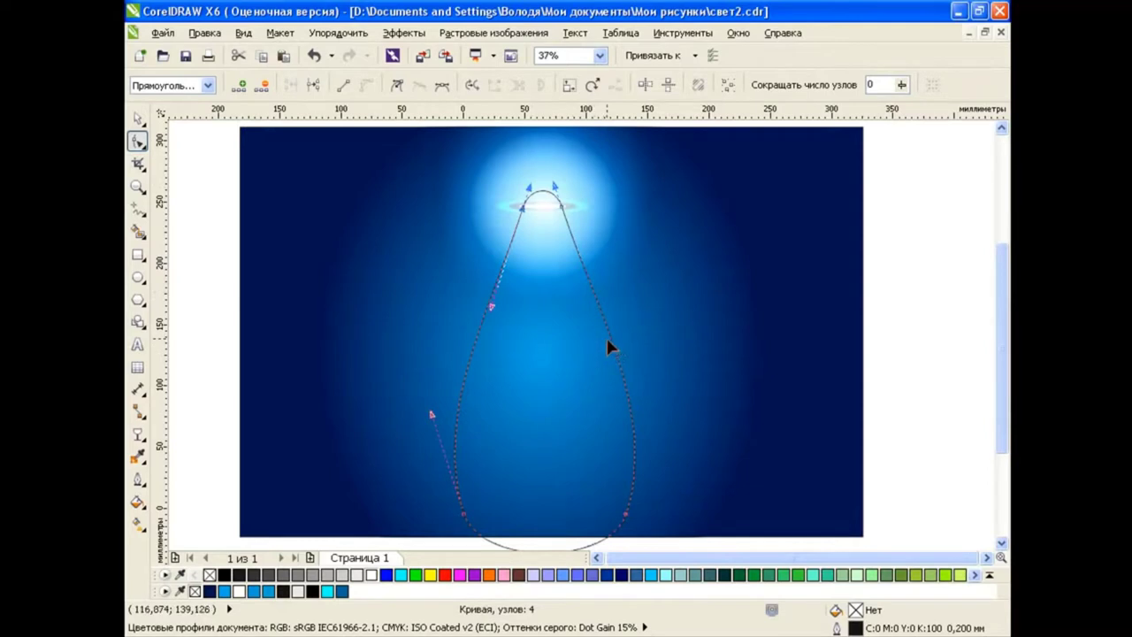
{"action": "key", "text": "space"}
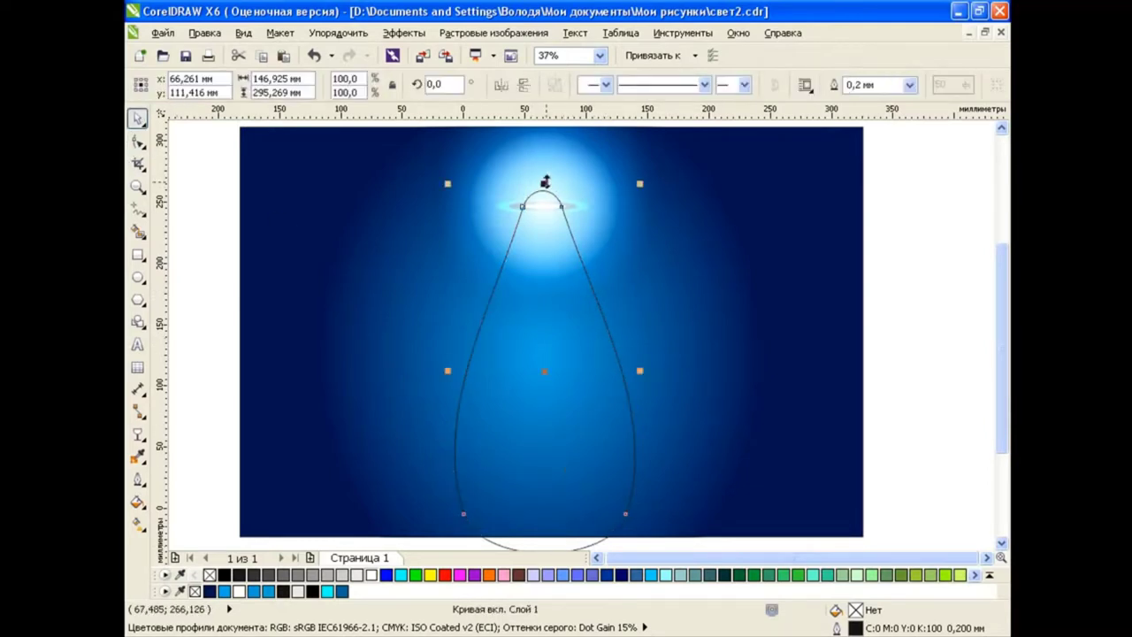
{"action": "left_click_drag", "start_coordinate": [545, 181], "coordinate": [542, 223]}
{"action": "left_click_drag", "start_coordinate": [545, 392], "coordinate": [547, 354]}
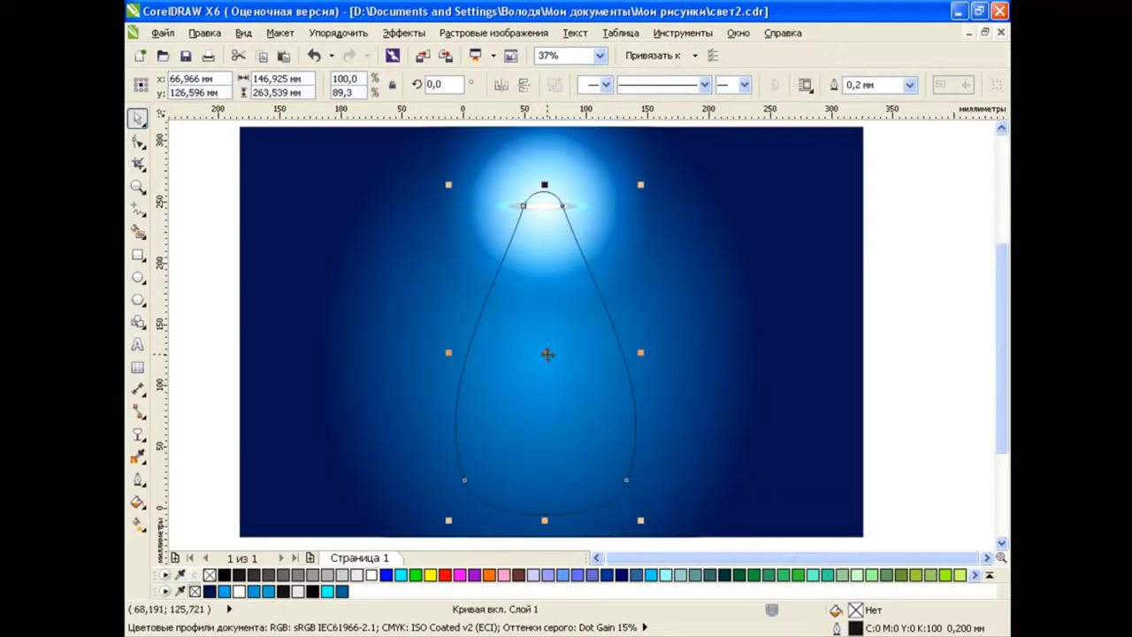
Step: Fill the teardrop beam white and remove its outline
{"action": "left_click", "coordinate": [939, 370]}
{"action": "left_click", "coordinate": [601, 392]}
{"action": "left_click", "coordinate": [371, 575]}
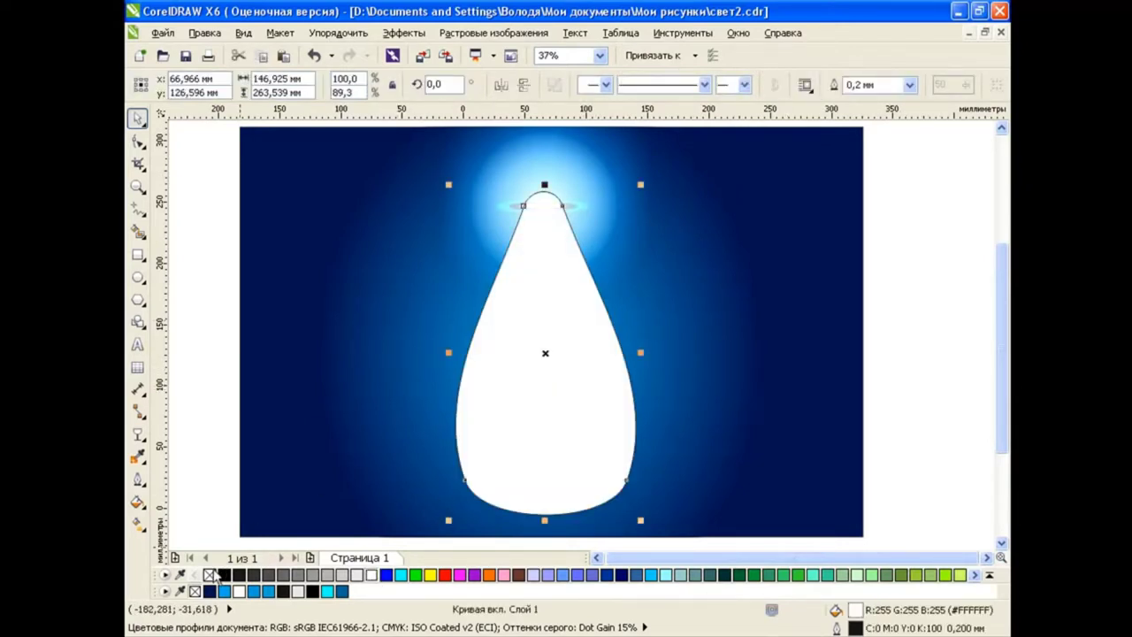
{"action": "right_click", "coordinate": [210, 575]}
Step: Apply a linear transparency fading the beam from the lamp toward the bottom
{"action": "left_click", "coordinate": [139, 435]}
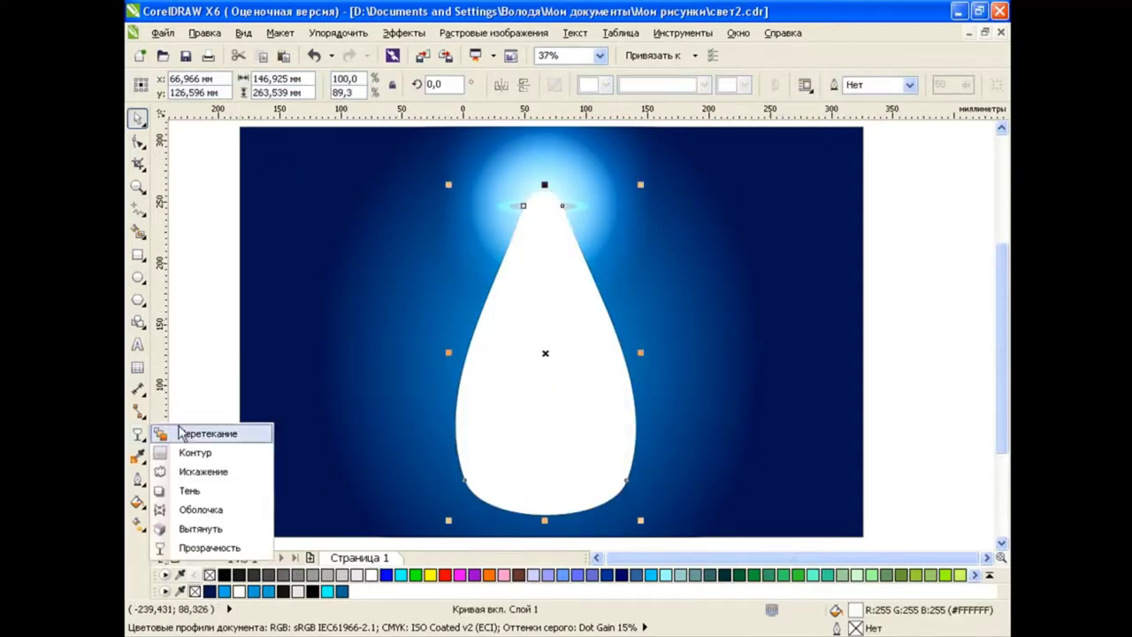
{"action": "left_click", "coordinate": [208, 546]}
{"action": "left_click_drag", "start_coordinate": [542, 132], "coordinate": [542, 324]}
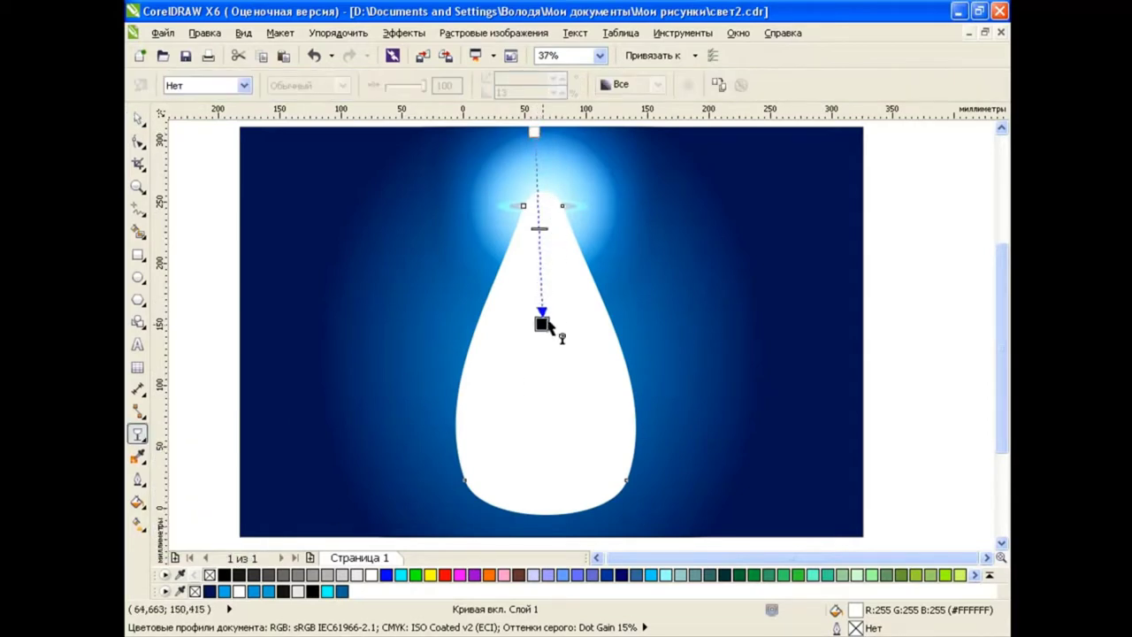
{"action": "left_click_drag", "start_coordinate": [542, 132], "coordinate": [541, 140]}
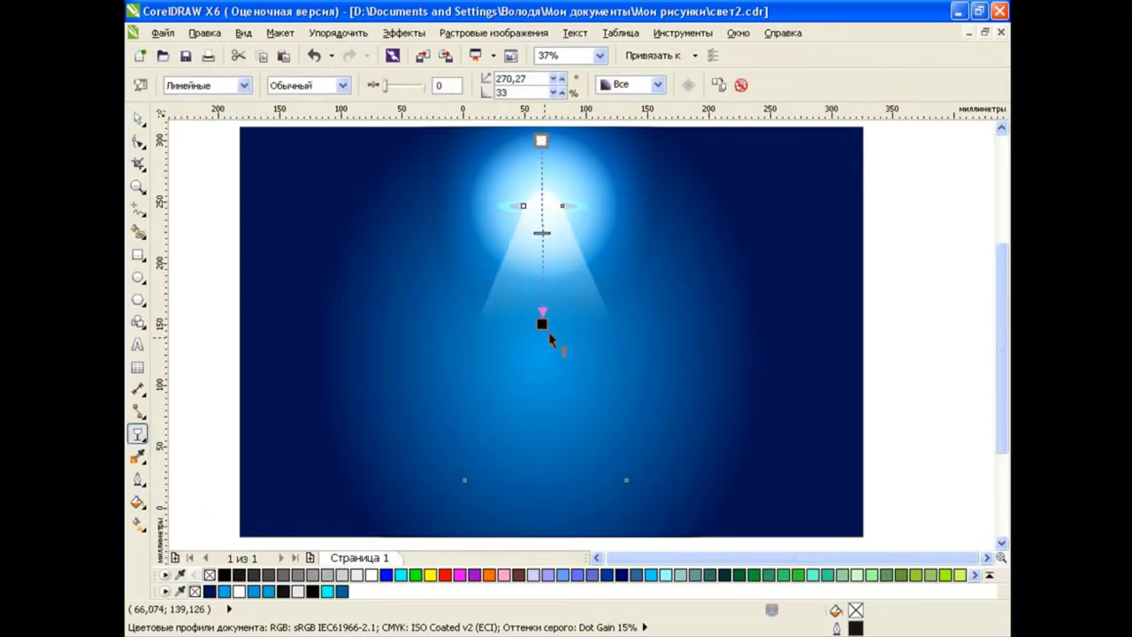
{"action": "mouse_move", "coordinate": [542, 324]}
{"action": "left_mouse_down"}
{"action": "mouse_move", "coordinate": [543, 474]}
{"action": "mouse_move", "coordinate": [543, 269]}
{"action": "left_mouse_up"}
{"action": "left_click_drag", "start_coordinate": [542, 216], "coordinate": [542, 216]}
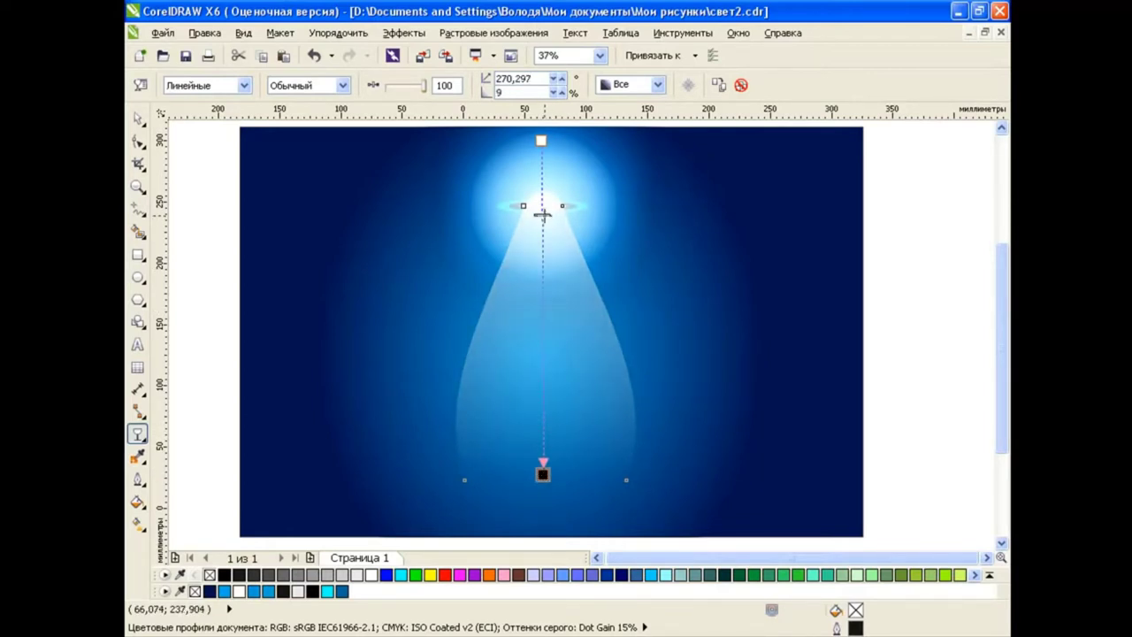
{"action": "mouse_move", "coordinate": [543, 474]}
{"action": "left_mouse_down"}
{"action": "mouse_move", "coordinate": [543, 508]}
{"action": "mouse_move", "coordinate": [544, 488]}
{"action": "left_mouse_up"}
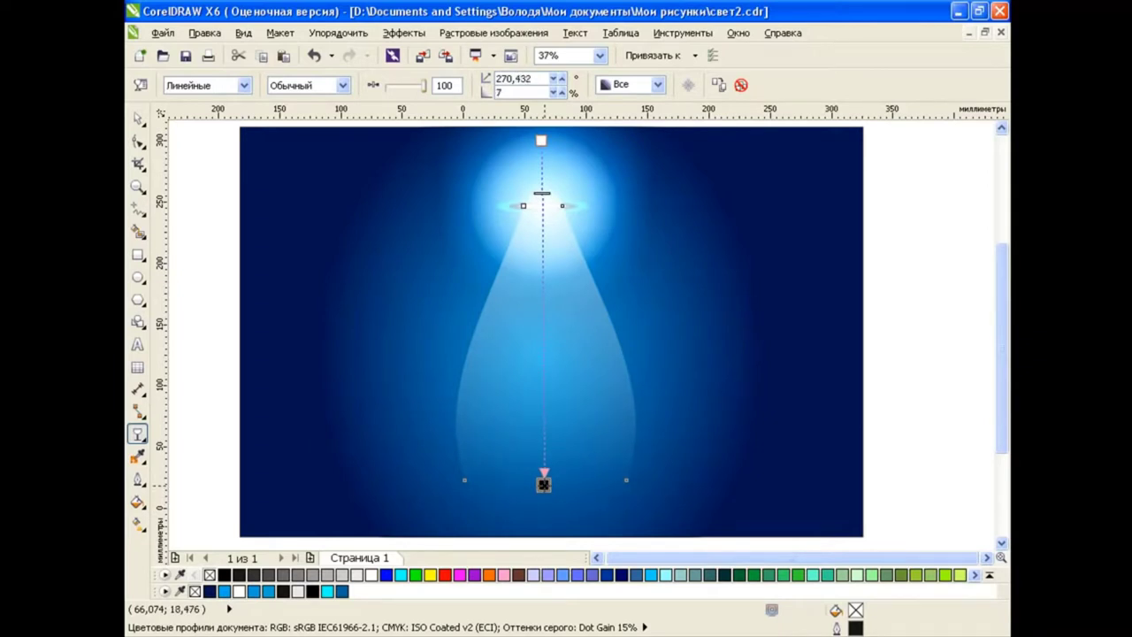
Step: Widen the beam's top arc and start its fade at the page's top edge
{"action": "key", "text": "space"}
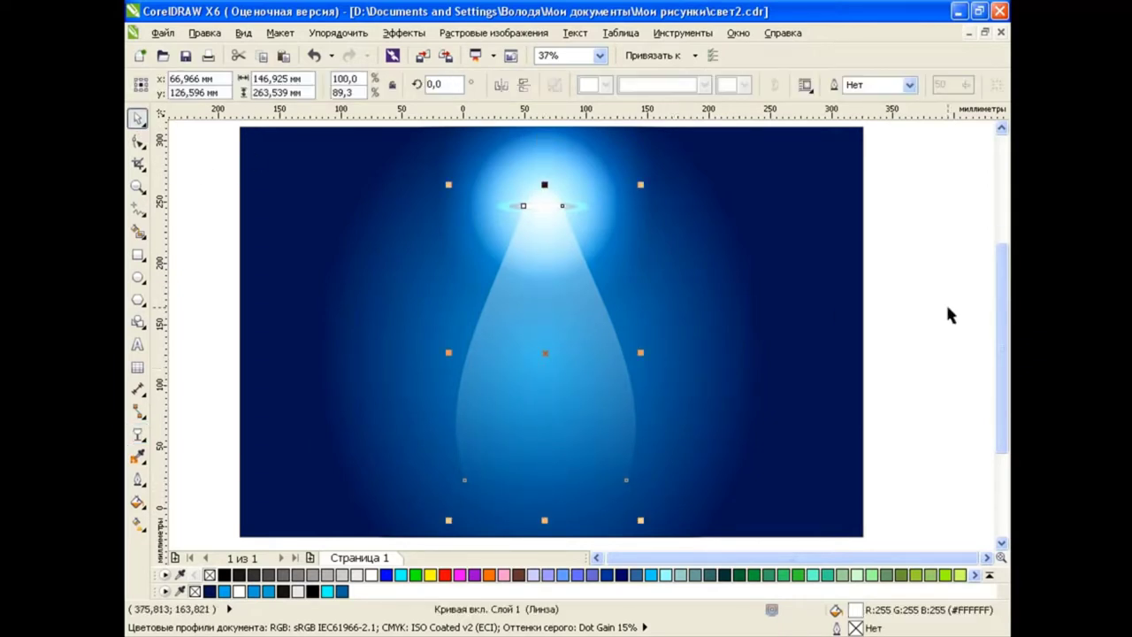
{"action": "left_click", "coordinate": [946, 301]}
{"action": "left_click", "coordinate": [551, 299]}
{"action": "key", "text": "F10"}
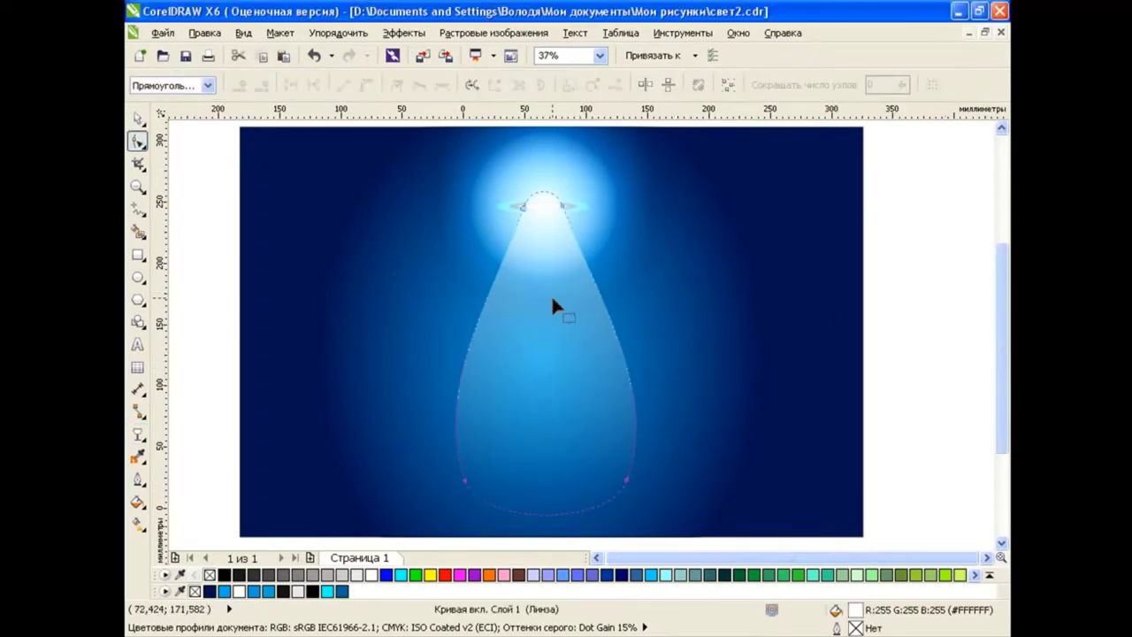
{"action": "mouse_move", "coordinate": [524, 212]}
{"action": "left_mouse_down"}
{"action": "mouse_move", "coordinate": [511, 209]}
{"action": "mouse_move", "coordinate": [573, 208]}
{"action": "left_mouse_up"}
{"action": "left_click", "coordinate": [552, 202]}
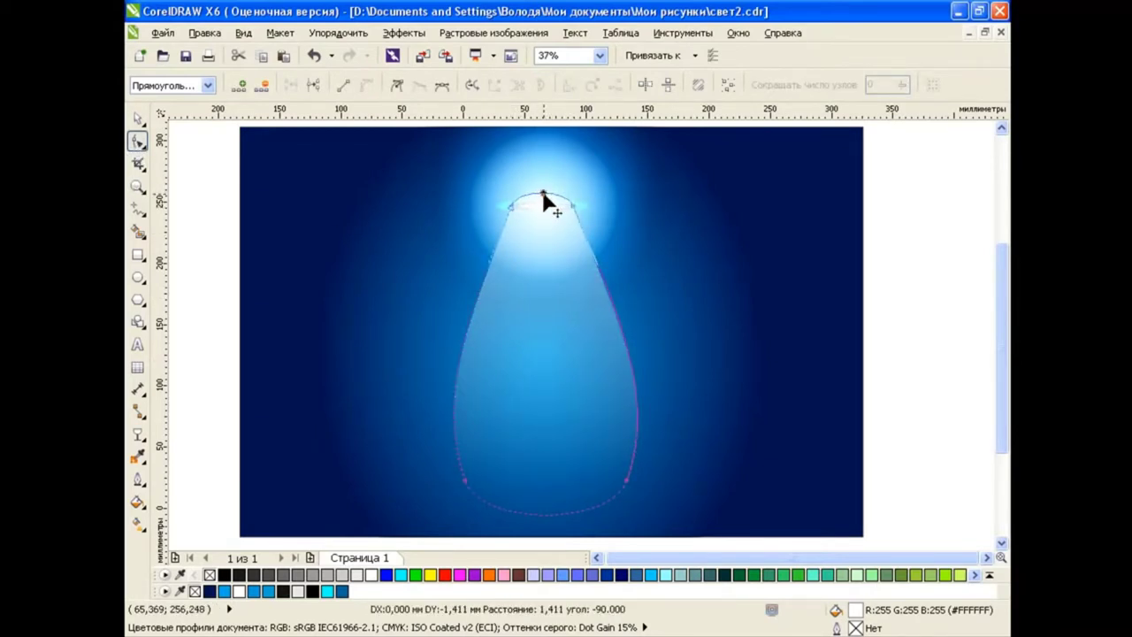
{"action": "left_click", "coordinate": [137, 433]}
{"action": "left_click_drag", "start_coordinate": [542, 139], "coordinate": [541, 124]}
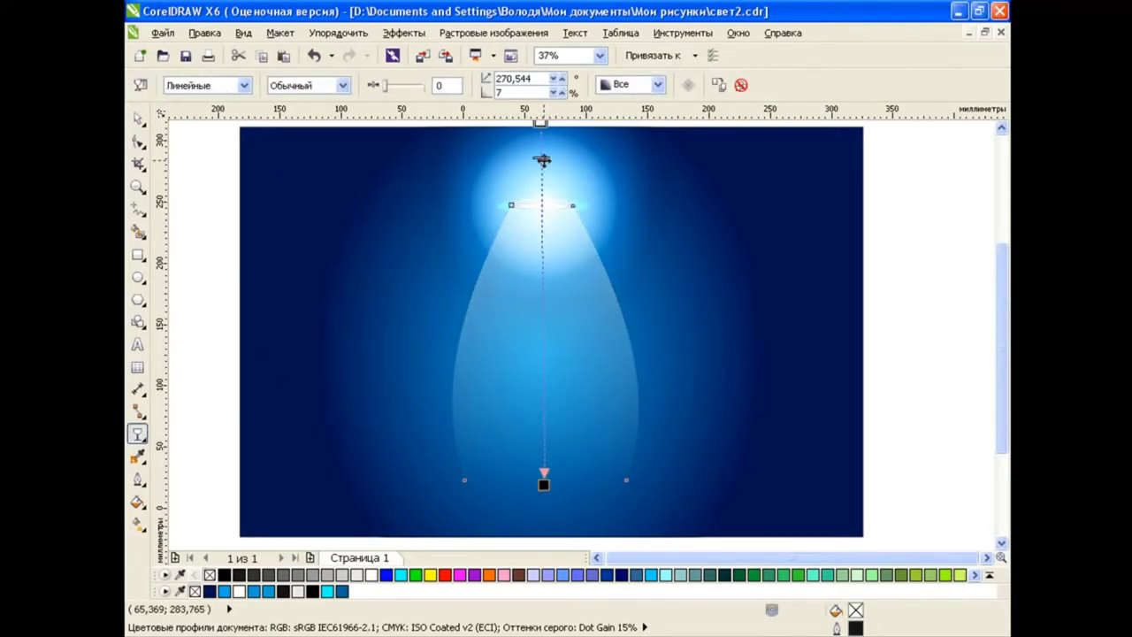
Step: Narrow the beam to 57.5% width and refine its top and side nodes
{"action": "left_click", "coordinate": [137, 117]}
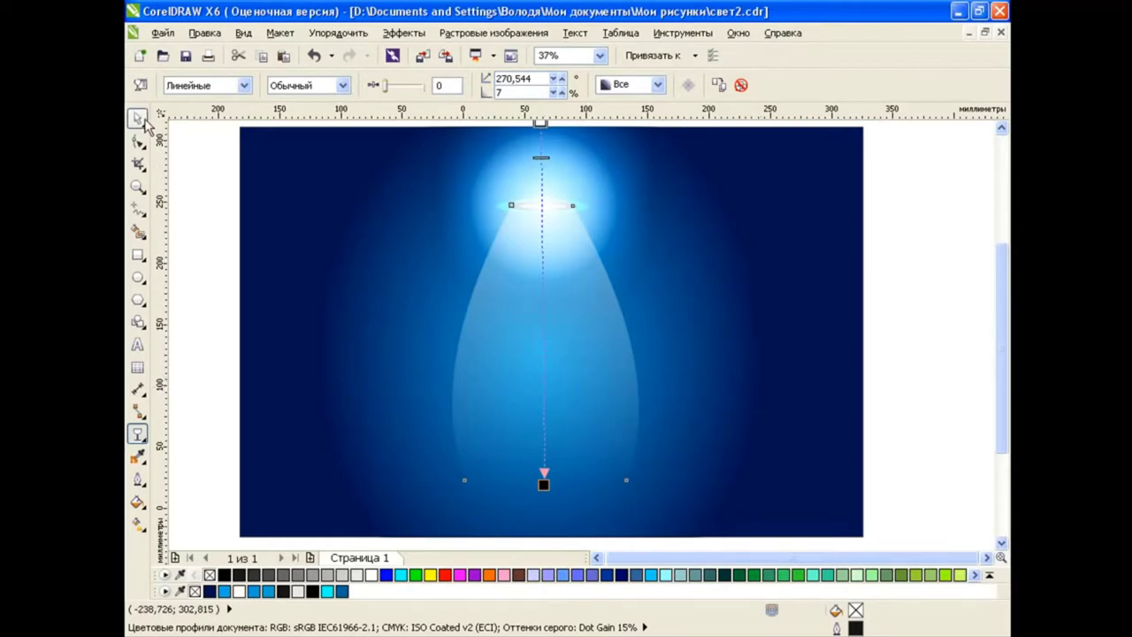
{"action": "left_click_drag", "start_coordinate": [646, 354], "coordinate": [622, 355]}
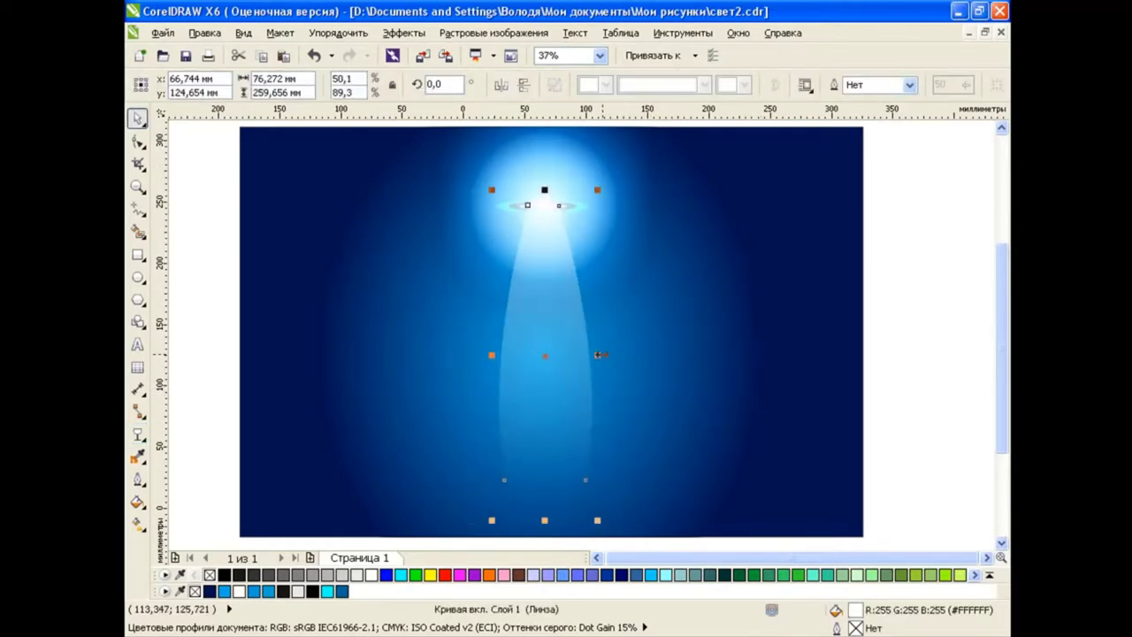
{"action": "left_click_drag", "start_coordinate": [622, 355], "coordinate": [606, 355]}
{"action": "left_click", "coordinate": [137, 142]}
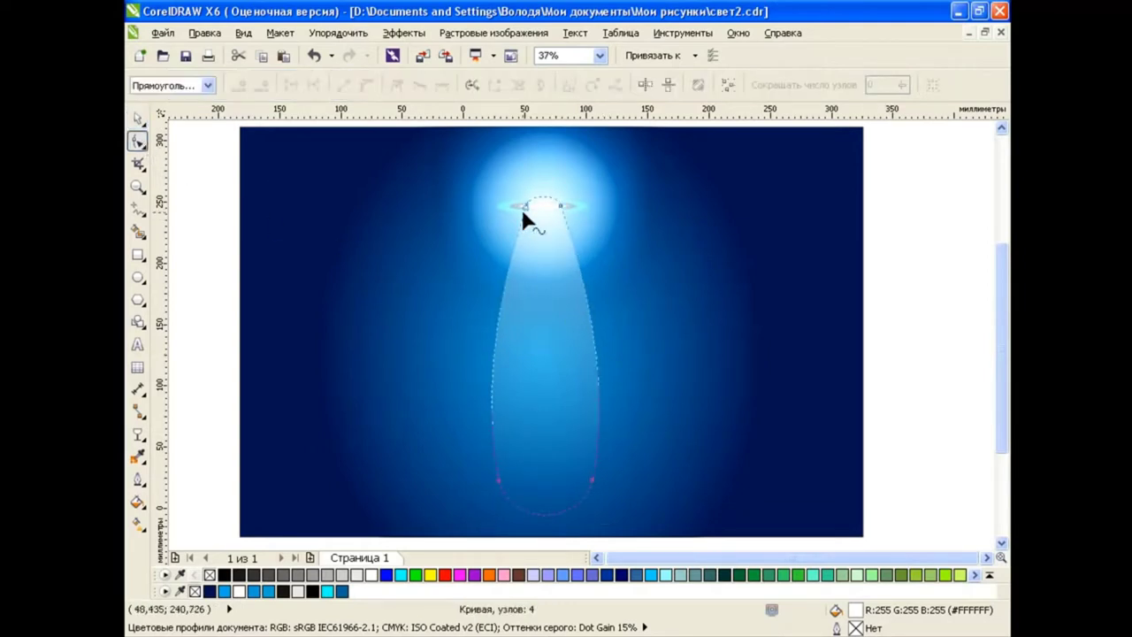
{"action": "left_click_drag", "start_coordinate": [525, 205], "coordinate": [571, 210]}
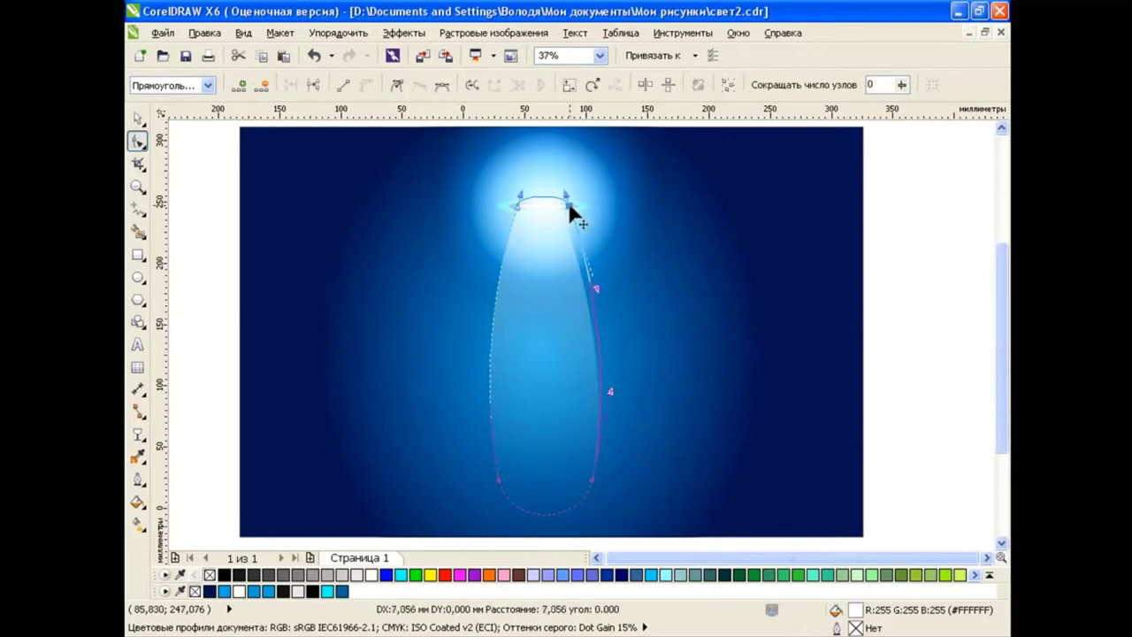
{"action": "left_click_drag", "start_coordinate": [597, 288], "coordinate": [593, 288]}
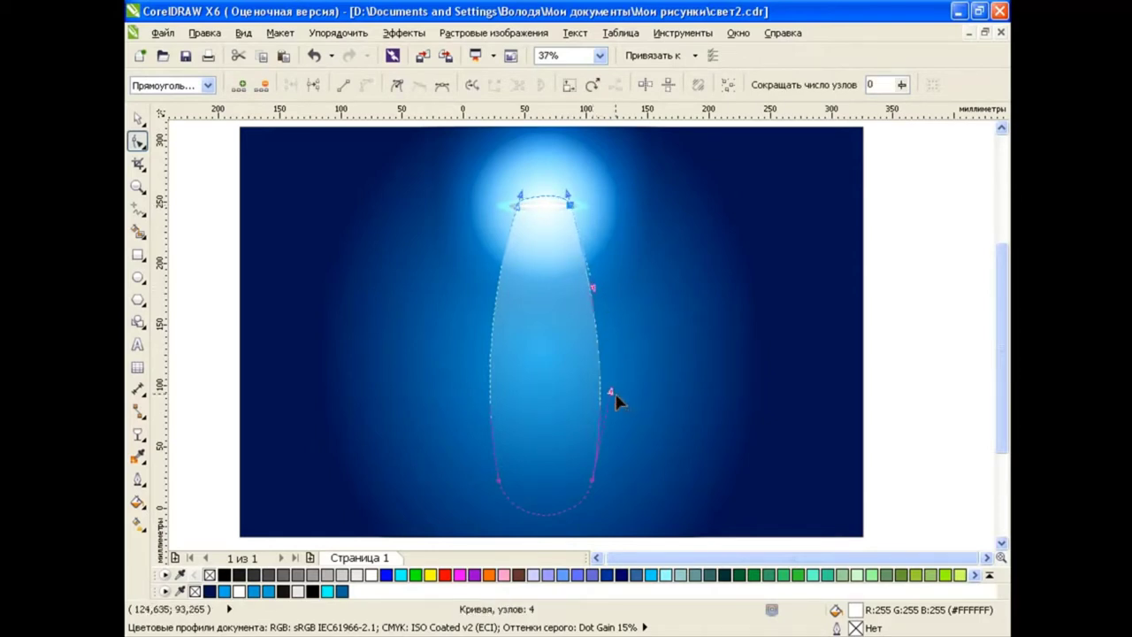
{"action": "left_click_drag", "start_coordinate": [611, 391], "coordinate": [605, 391]}
{"action": "left_click", "coordinate": [498, 481]}
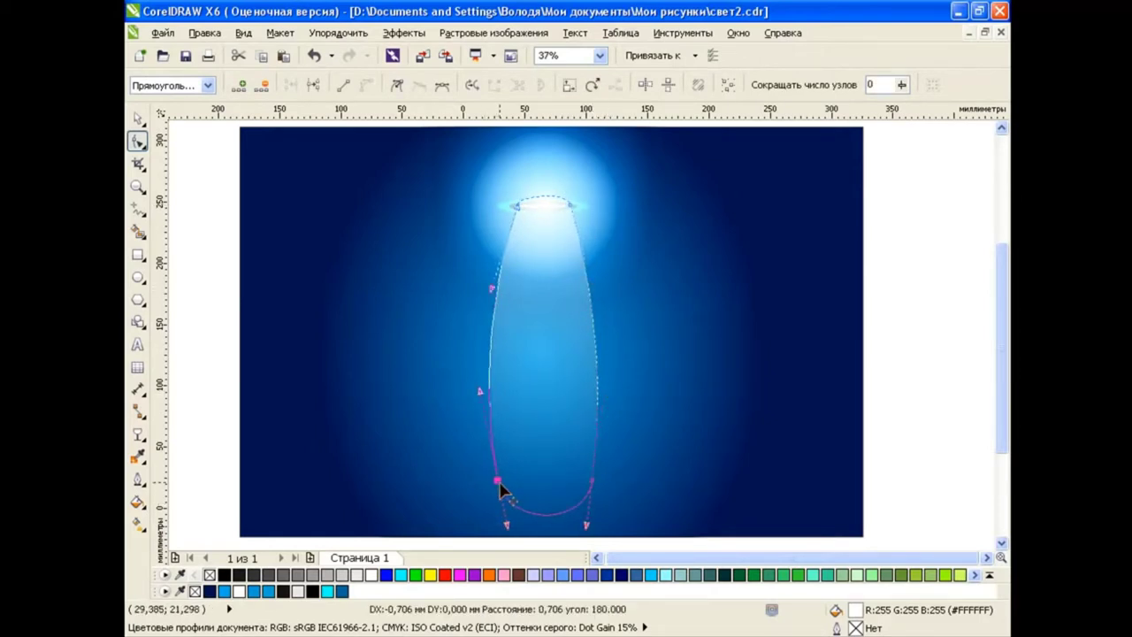
{"action": "left_click_drag", "start_coordinate": [492, 390], "coordinate": [494, 395]}
{"action": "key", "text": "space"}
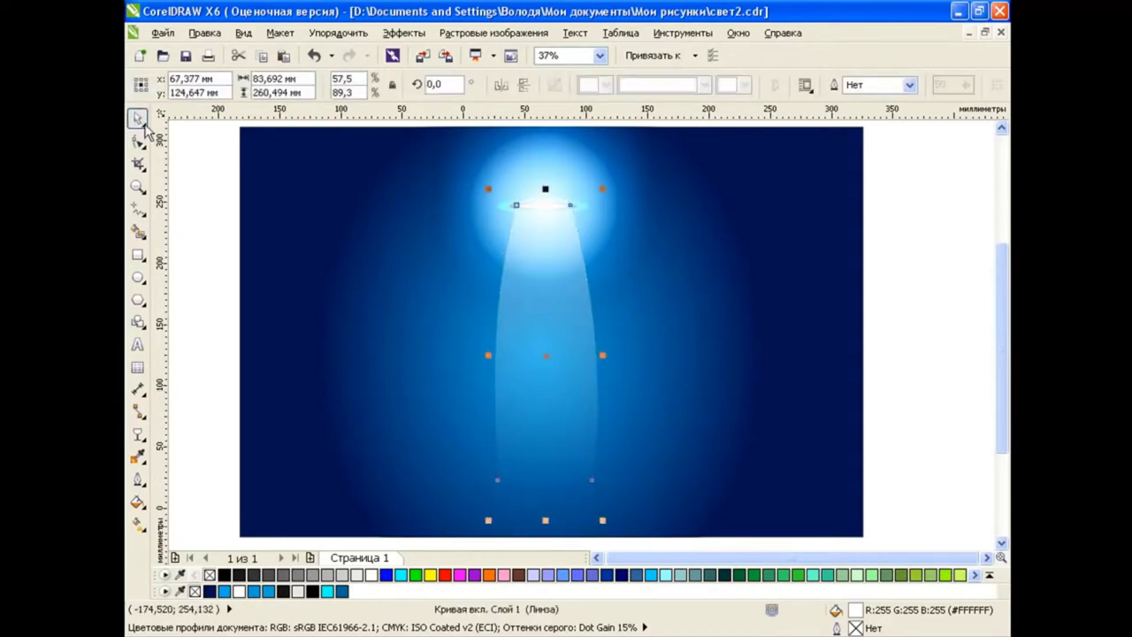
{"action": "key", "text": "Escape"}
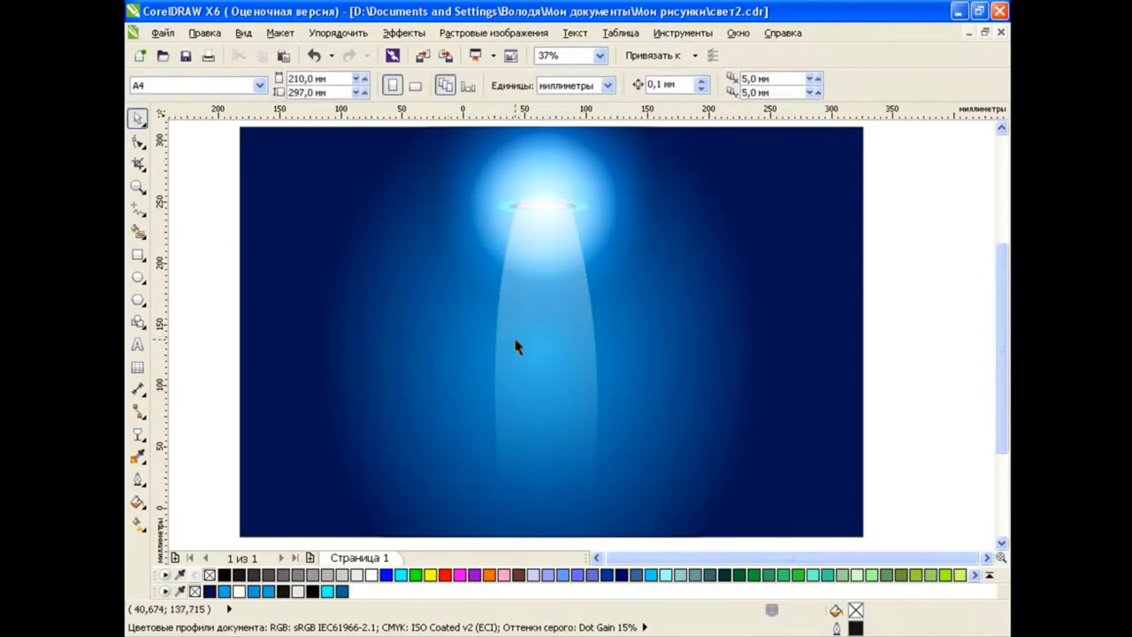
{"action": "left_click", "coordinate": [538, 343]}
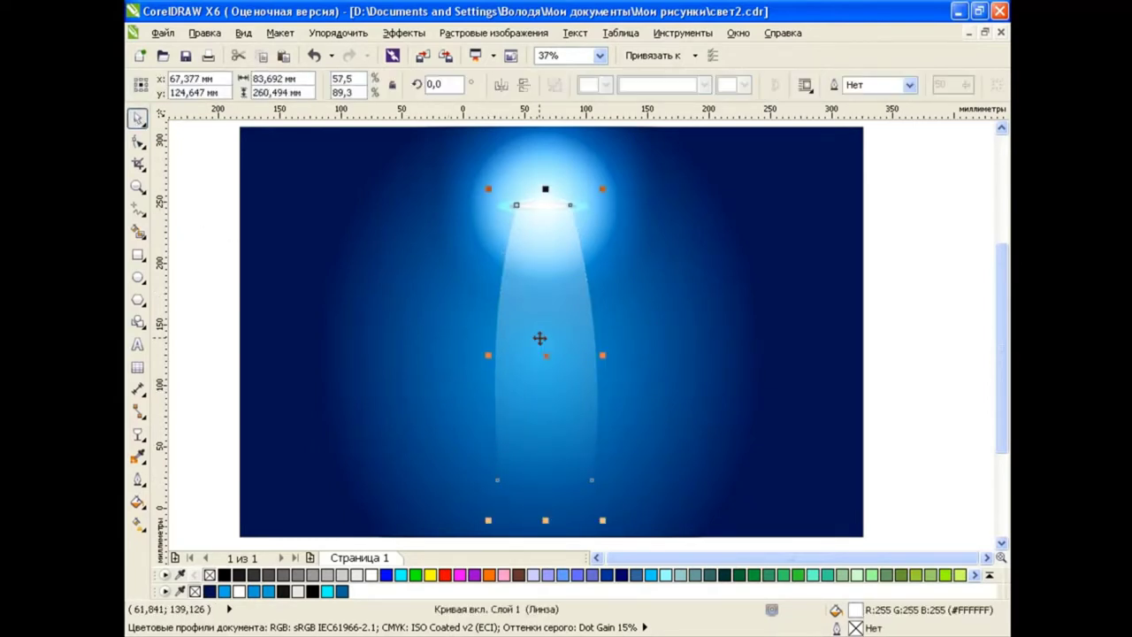
Step: Widen the beam and give it a glow-preset drop shadow
{"action": "left_click_drag", "start_coordinate": [488, 355], "coordinate": [468, 355]}
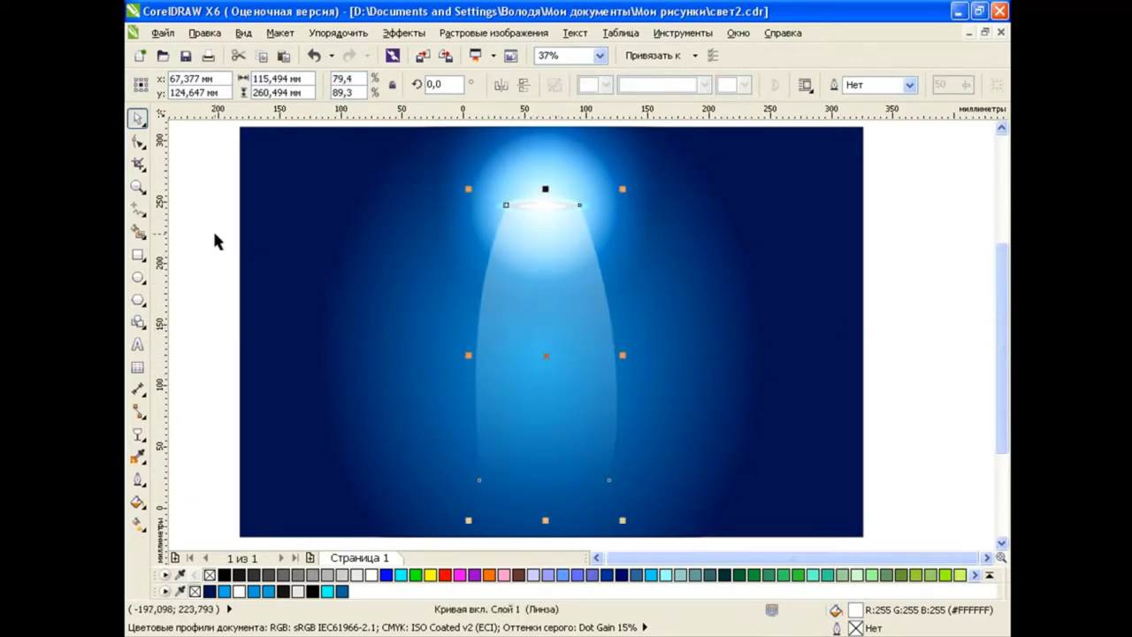
{"action": "left_click", "coordinate": [139, 435]}
{"action": "left_click", "coordinate": [181, 492]}
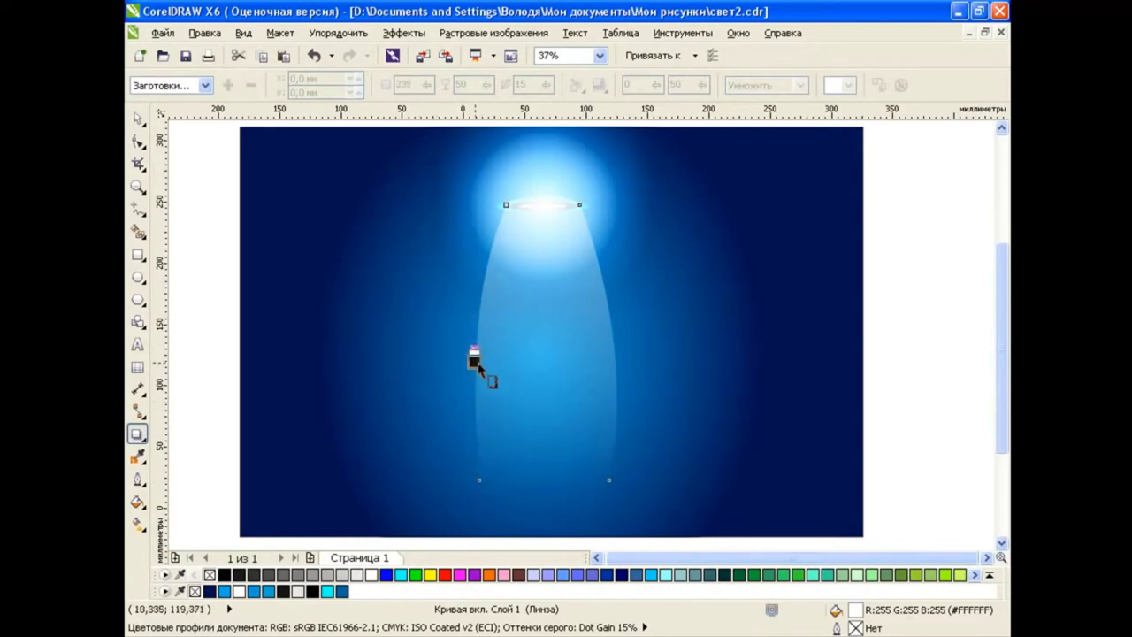
{"action": "left_click_drag", "start_coordinate": [474, 356], "coordinate": [621, 356]}
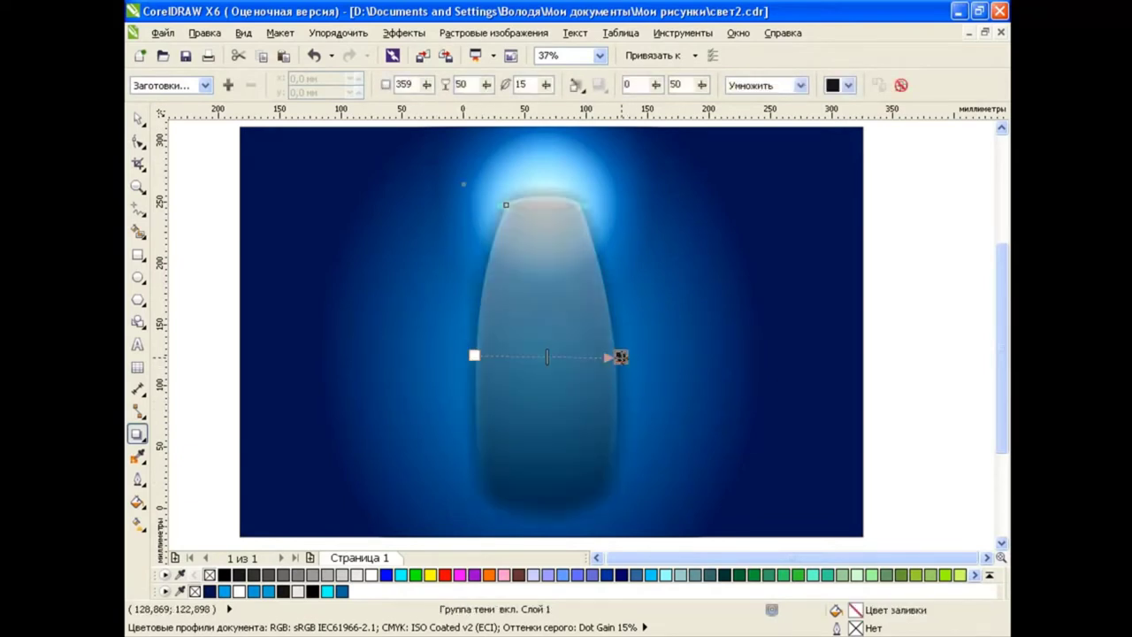
{"action": "left_click", "coordinate": [205, 85]}
{"action": "left_click", "coordinate": [210, 216]}
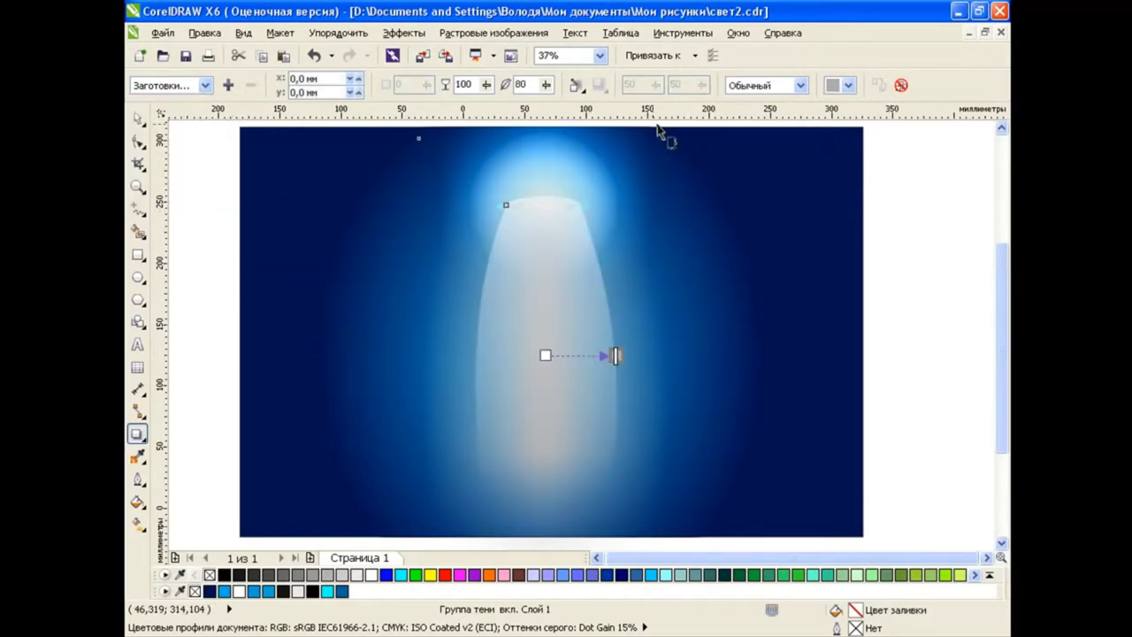
Step: Change the glow's feather value on the property bar
{"action": "double_click", "coordinate": [521, 84]}
{"action": "type", "text": "7"}
{"action": "key", "text": "Return"}
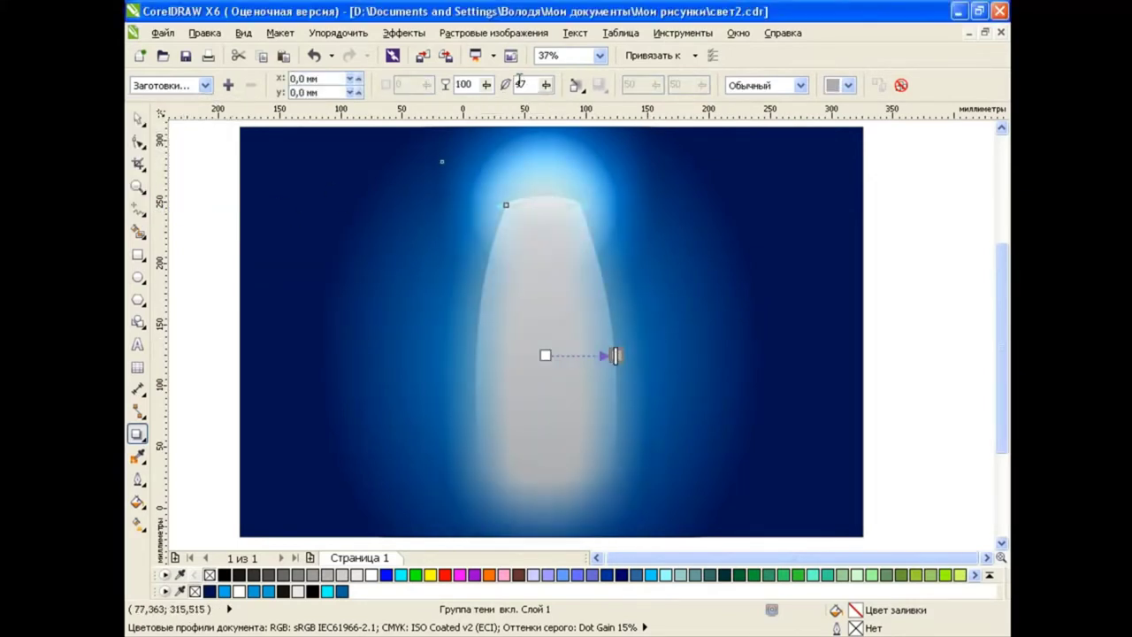
{"action": "double_click", "coordinate": [534, 83]}
{"action": "type", "text": "27"}
{"action": "key", "text": "Return"}
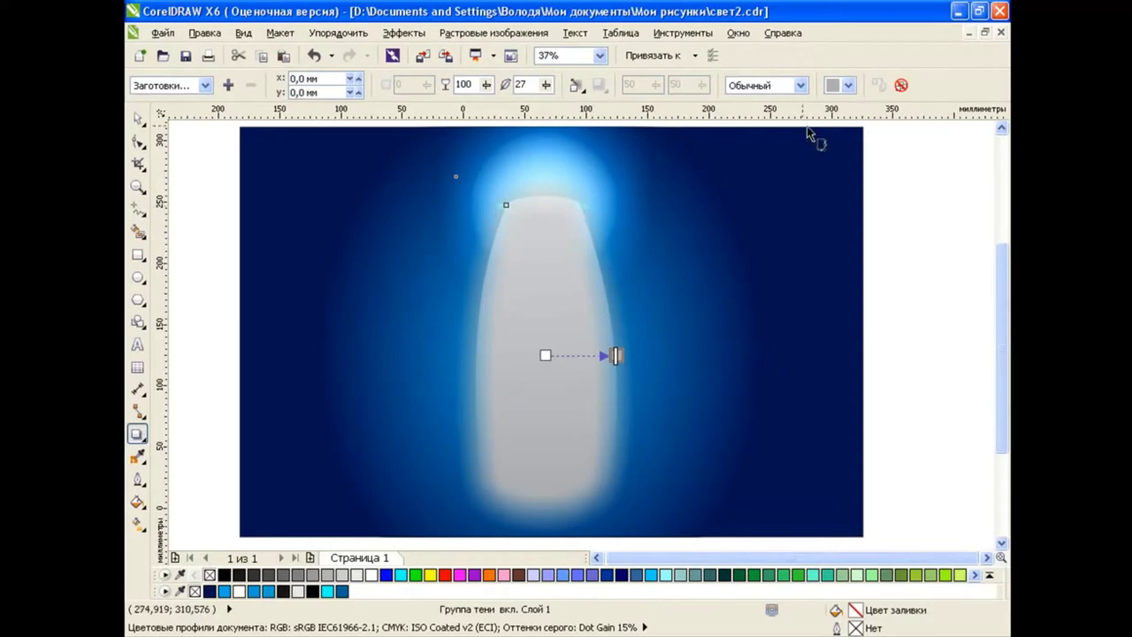
Step: Set the glow to Add blend mode, blue colour and opacity 21
{"action": "left_click", "coordinate": [800, 85]}
{"action": "left_click", "coordinate": [777, 113]}
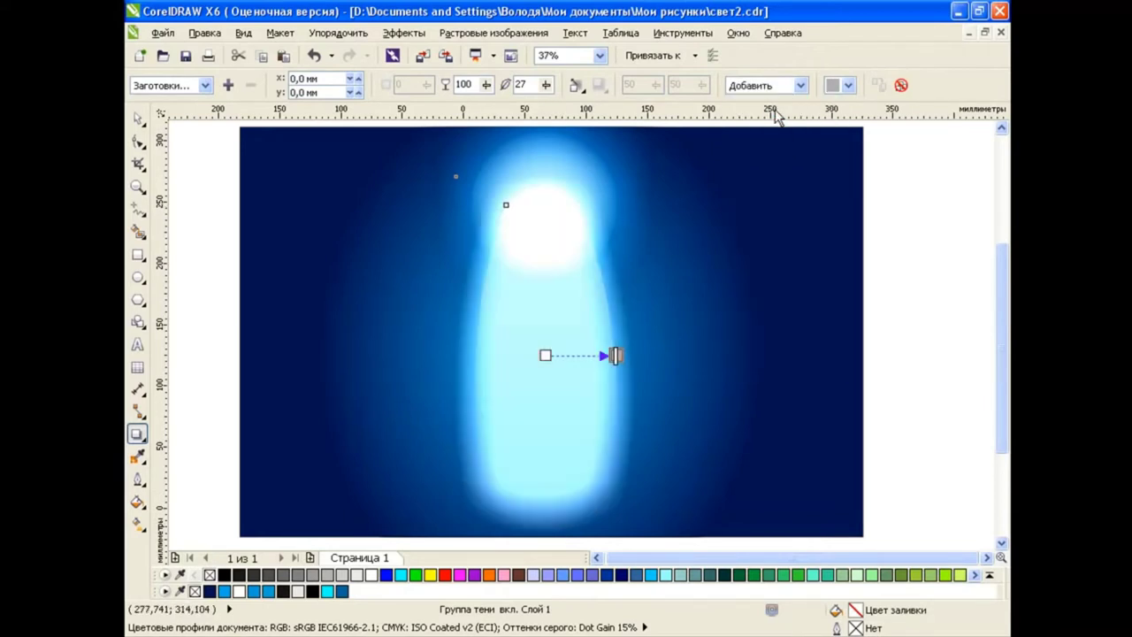
{"action": "left_click", "coordinate": [847, 85]}
{"action": "left_click", "coordinate": [833, 117]}
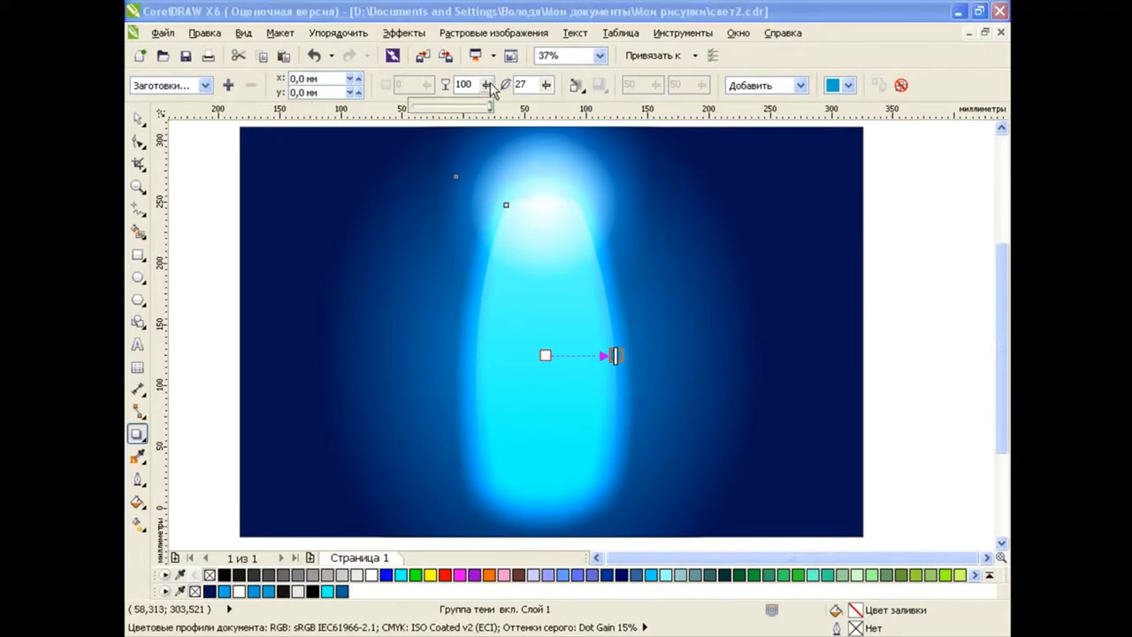
{"action": "left_click_drag", "start_coordinate": [486, 85], "coordinate": [485, 88]}
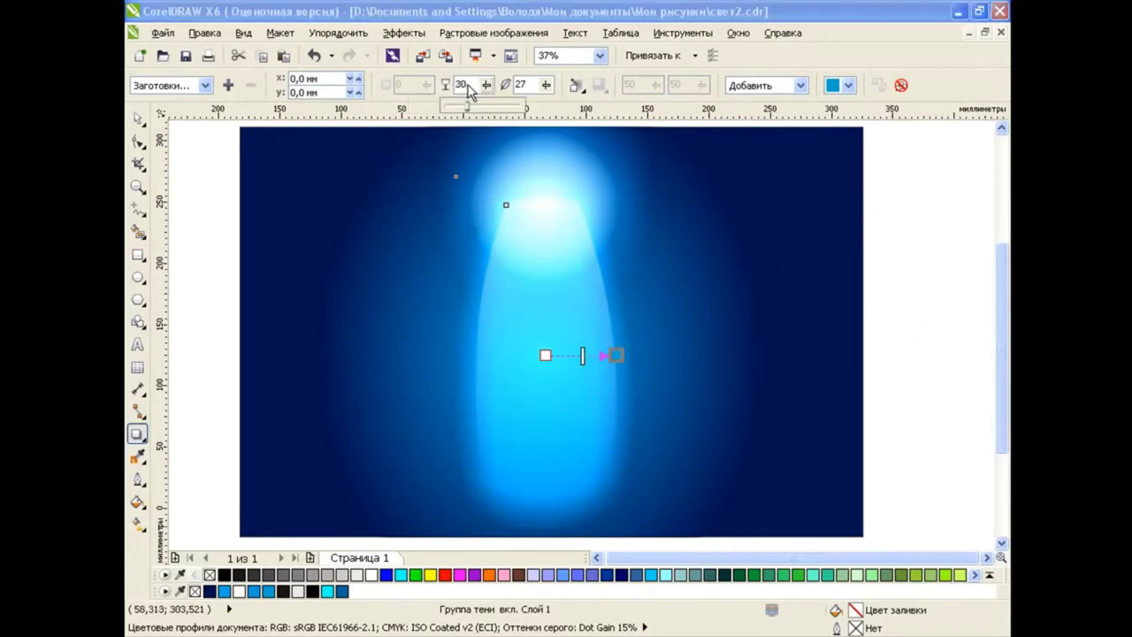
{"action": "mouse_move", "coordinate": [485, 88]}
{"action": "left_mouse_down"}
{"action": "mouse_move", "coordinate": [440, 94]}
{"action": "mouse_move", "coordinate": [544, 92]}
{"action": "left_mouse_up"}
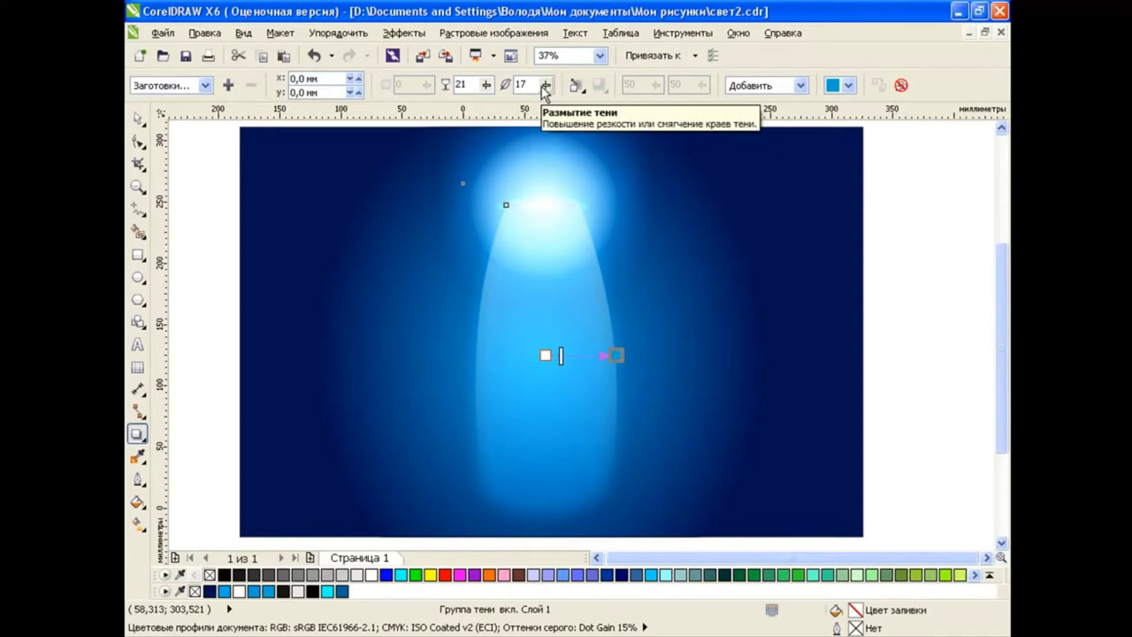
Step: Group the five spotlight parts into one object
{"action": "left_click", "coordinate": [137, 117]}
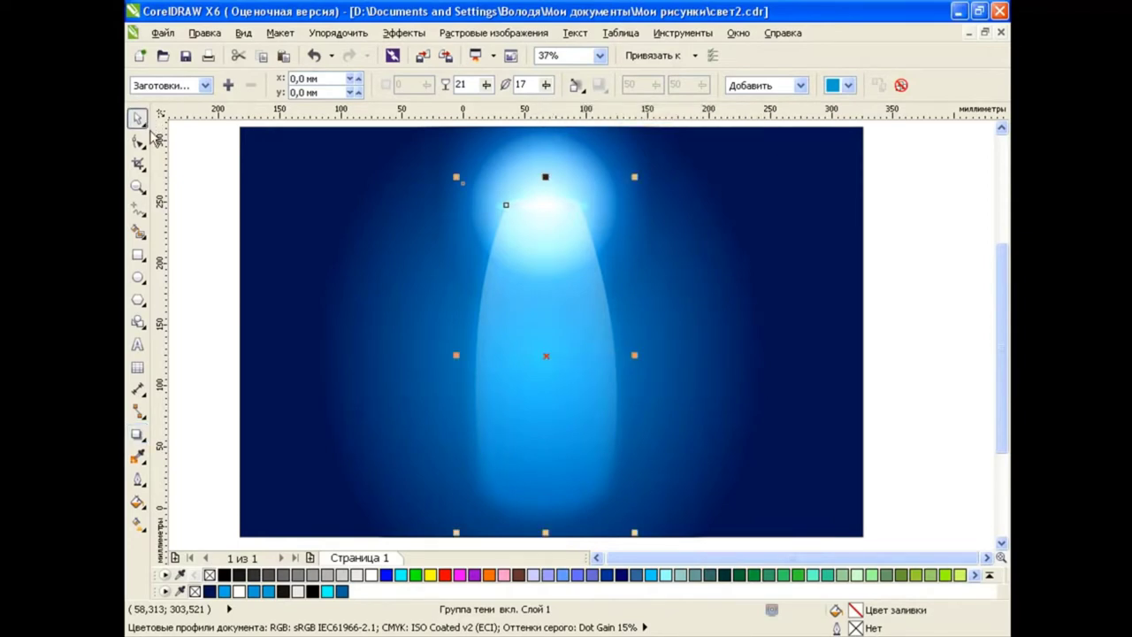
{"action": "key", "text": "Escape"}
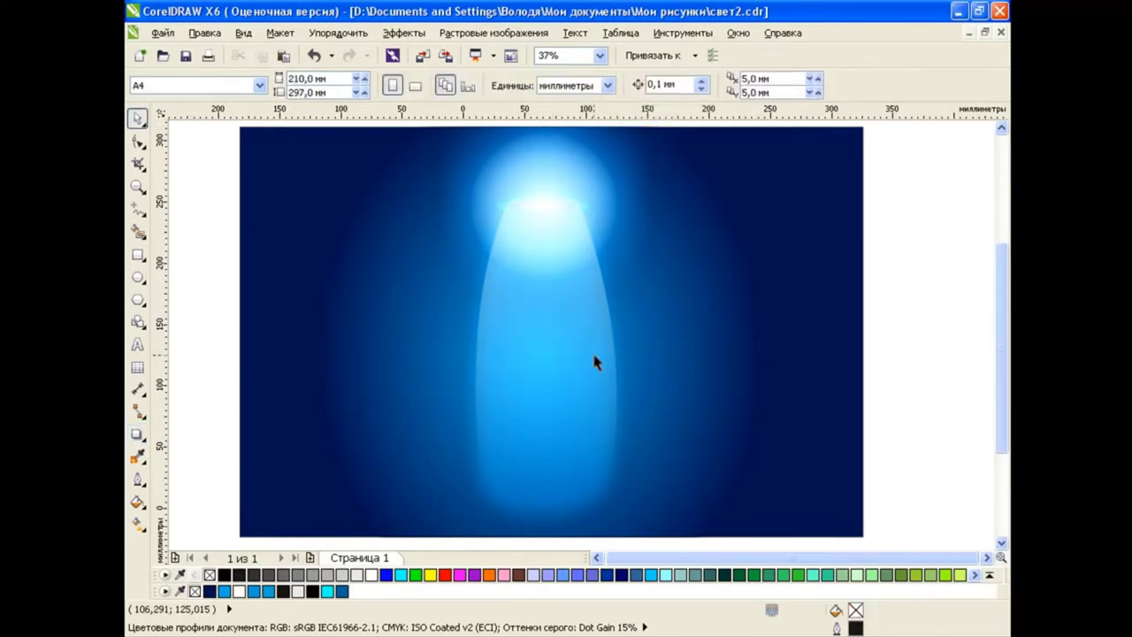
{"action": "scroll", "coordinate": [998, 315], "scroll_direction": "up", "scroll_amount": 1}
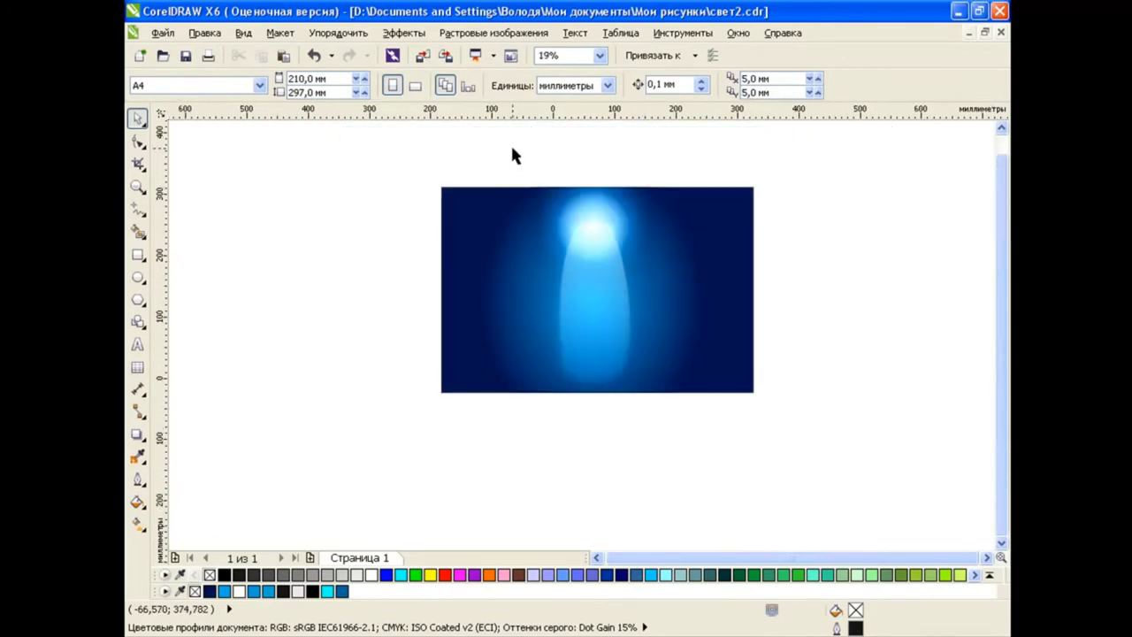
{"action": "left_click_drag", "start_coordinate": [510, 143], "coordinate": [695, 421]}
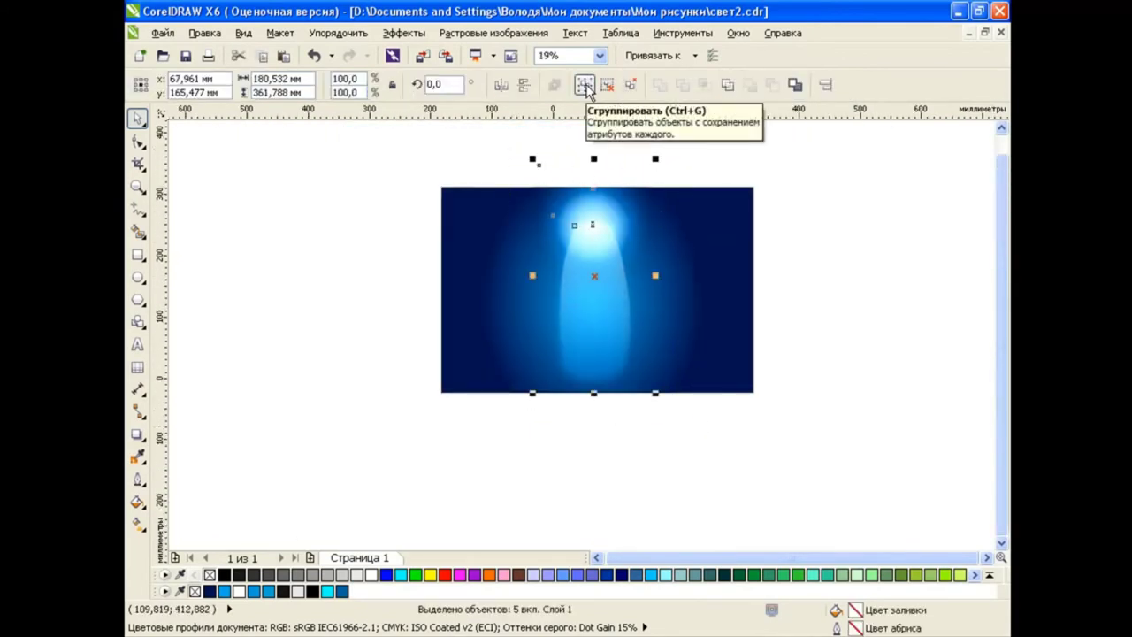
{"action": "left_click", "coordinate": [795, 84]}
Step: Move the spotlight group to the upper right and rotate it to about 324°
{"action": "scroll", "coordinate": [662, 257], "scroll_direction": "up", "scroll_amount": 1}
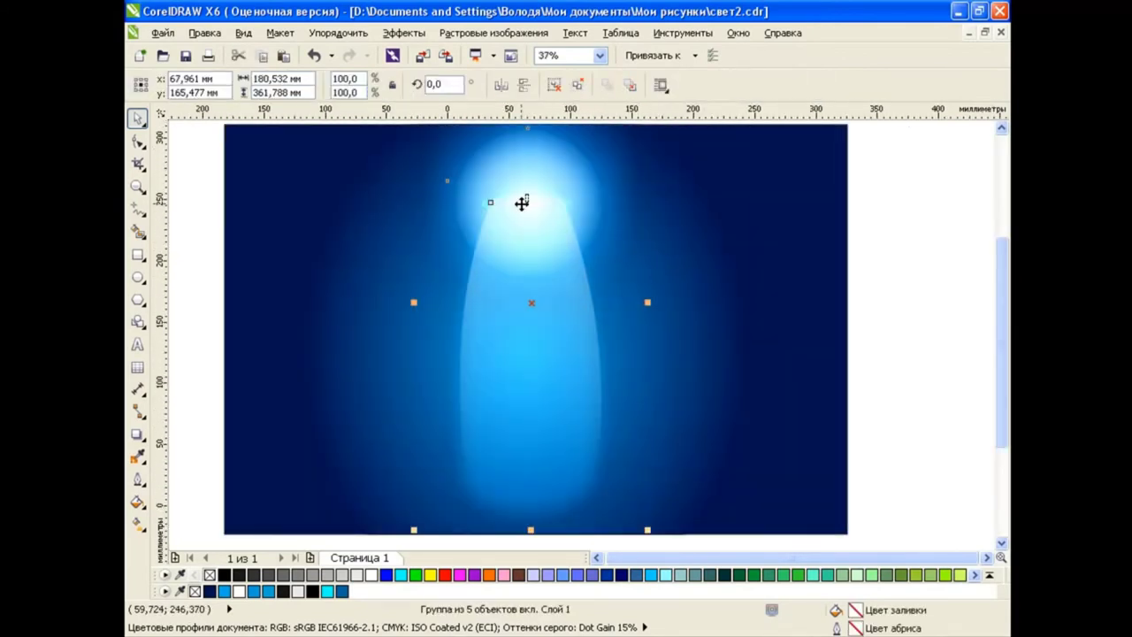
{"action": "left_click_drag", "start_coordinate": [524, 200], "coordinate": [772, 212]}
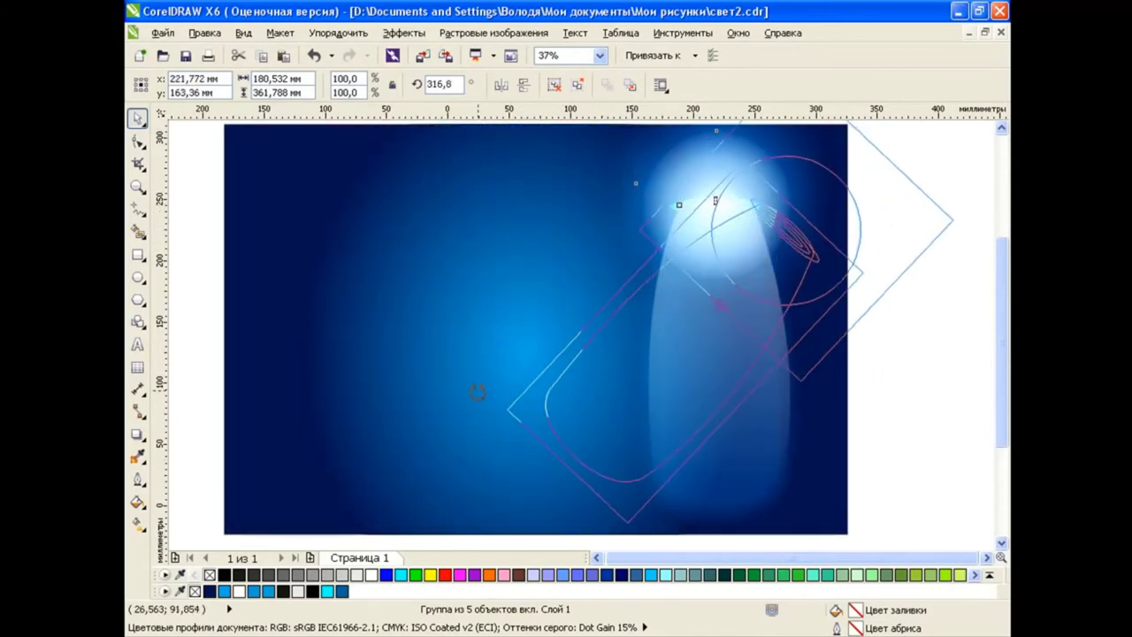
{"action": "mouse_move", "coordinate": [618, 538]}
{"action": "left_mouse_down"}
{"action": "mouse_move", "coordinate": [829, 240]}
{"action": "mouse_move", "coordinate": [789, 228]}
{"action": "left_mouse_up"}
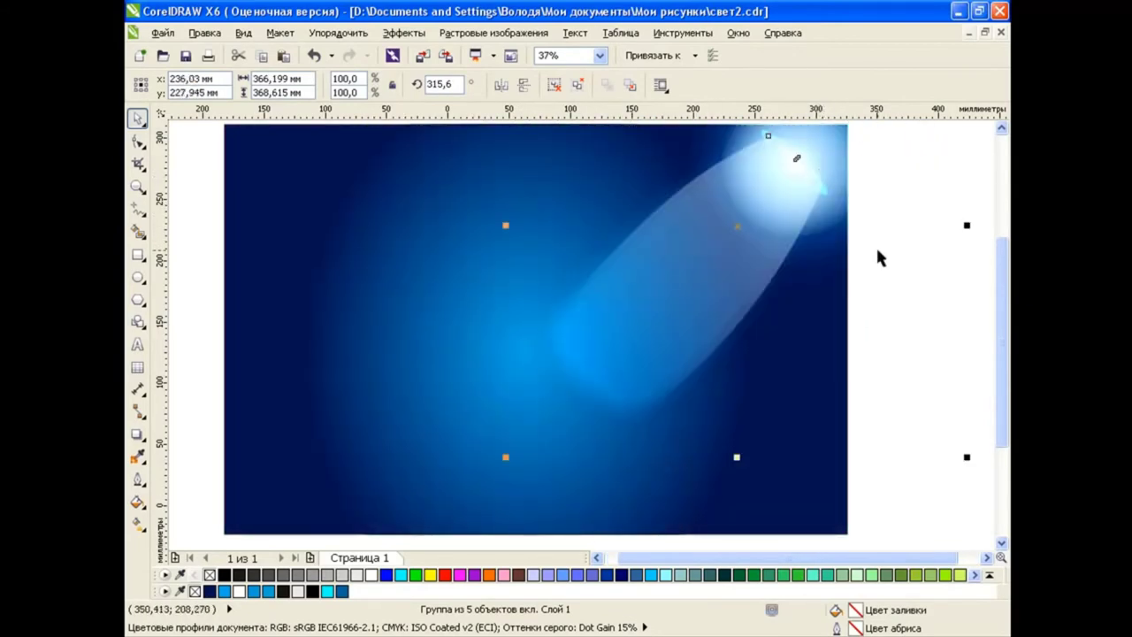
{"action": "left_click", "coordinate": [924, 301]}
{"action": "left_click_drag", "start_coordinate": [1000, 307], "coordinate": [1000, 285]}
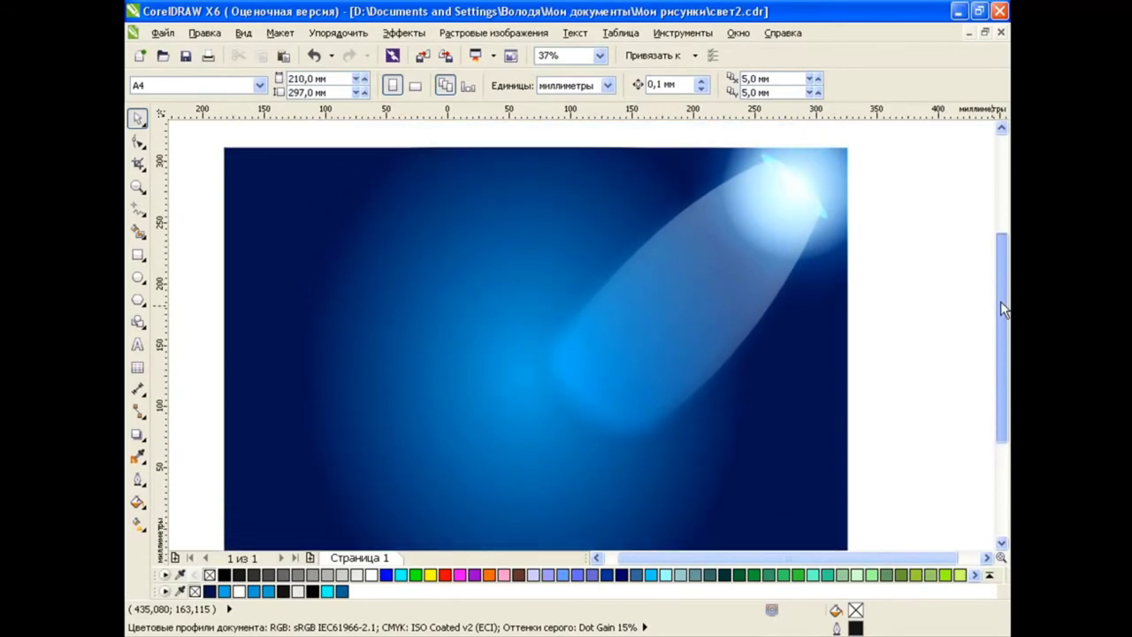
{"action": "scroll", "coordinate": [1002, 305], "scroll_direction": "down", "scroll_amount": 1}
{"action": "left_click_drag", "start_coordinate": [791, 188], "coordinate": [778, 218]}
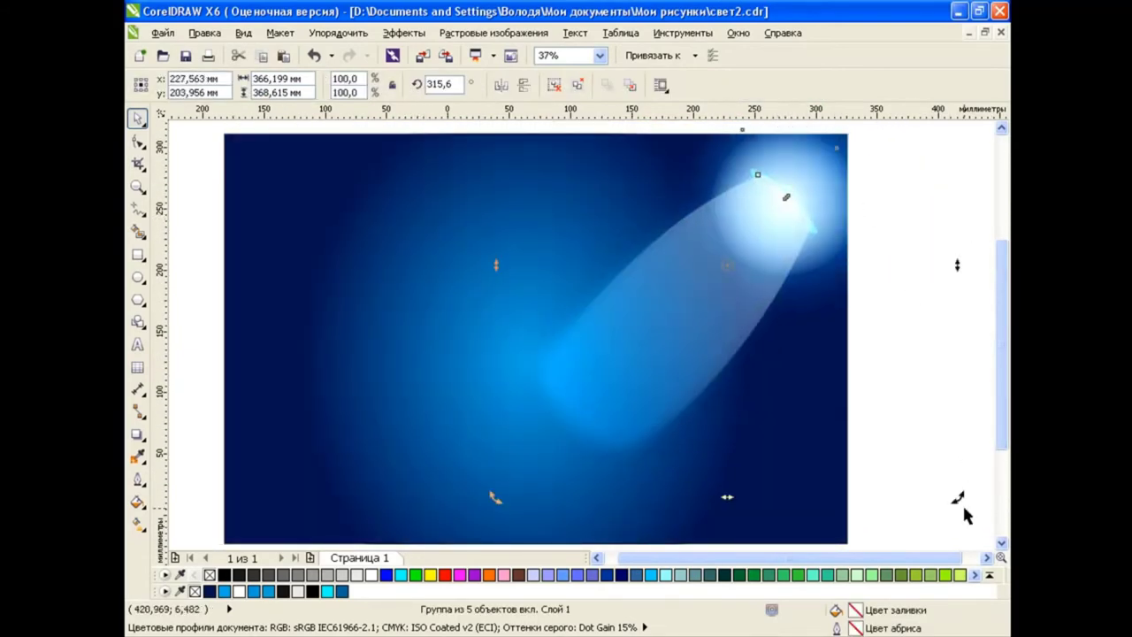
{"action": "left_click_drag", "start_coordinate": [965, 509], "coordinate": [964, 428]}
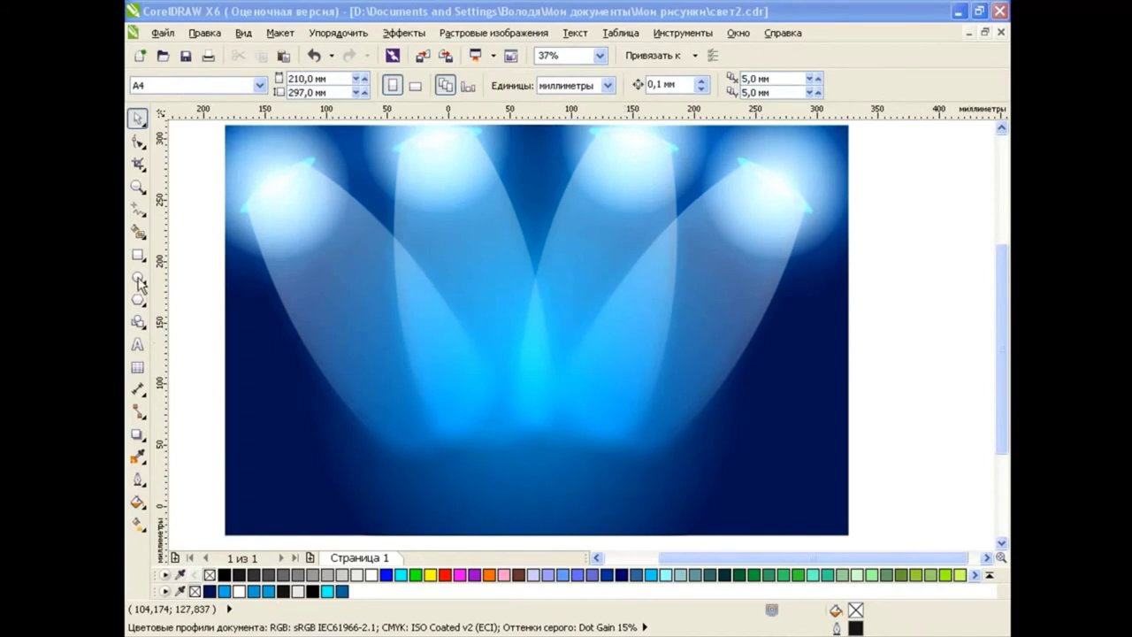
Step: Draw a wide, flat white ellipse across the stage floor
{"action": "left_click", "coordinate": [138, 279]}
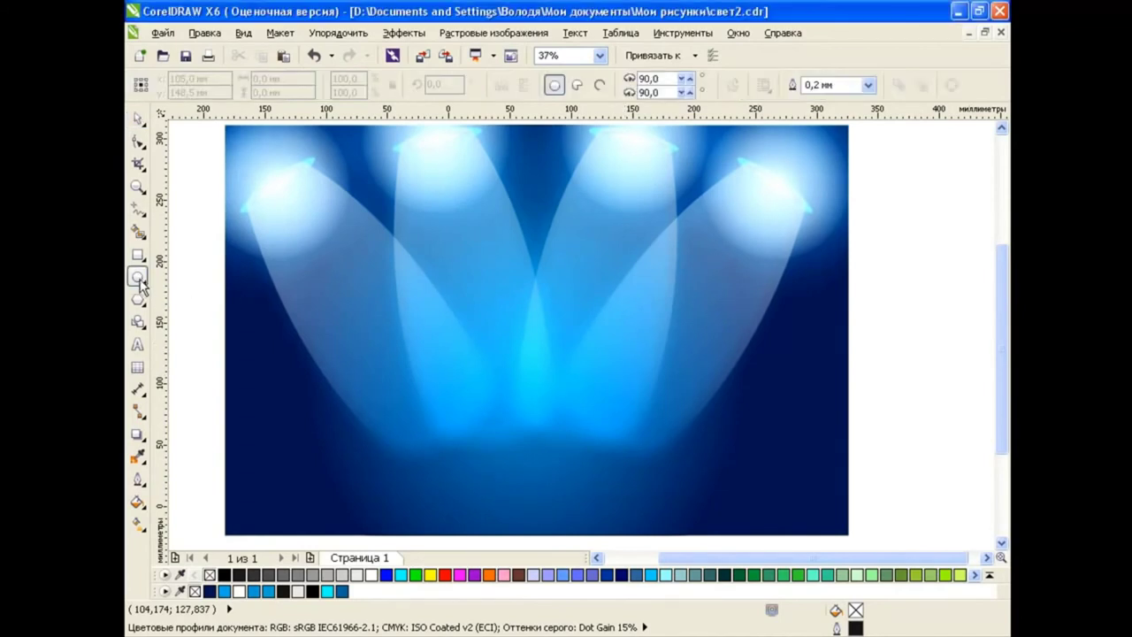
{"action": "left_click_drag", "start_coordinate": [348, 416], "coordinate": [693, 481]}
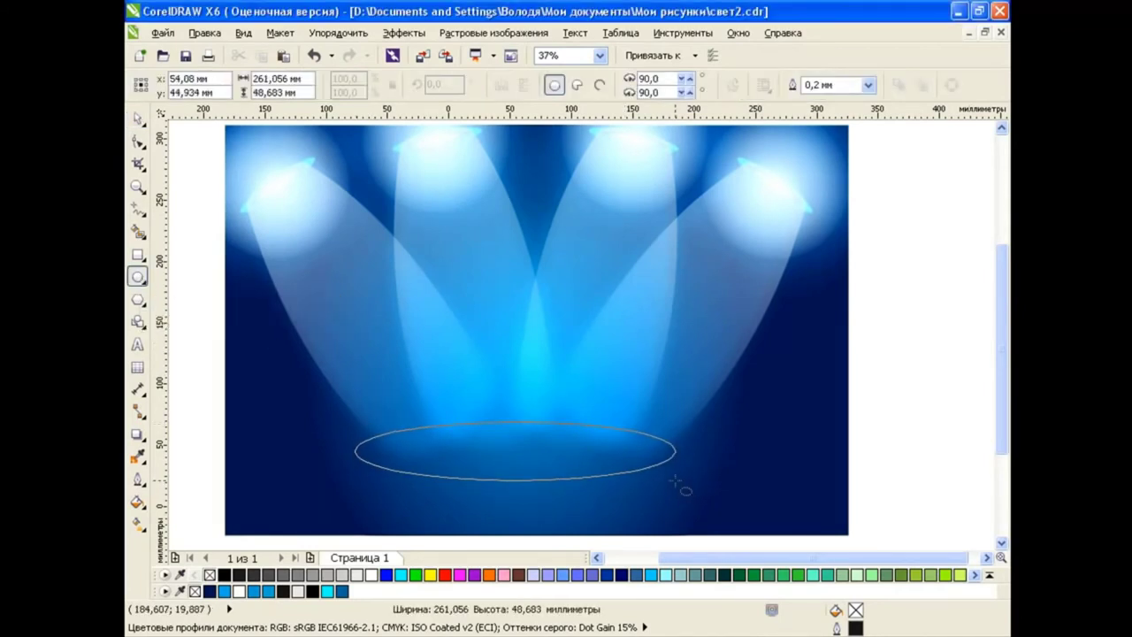
{"action": "left_click", "coordinate": [371, 575]}
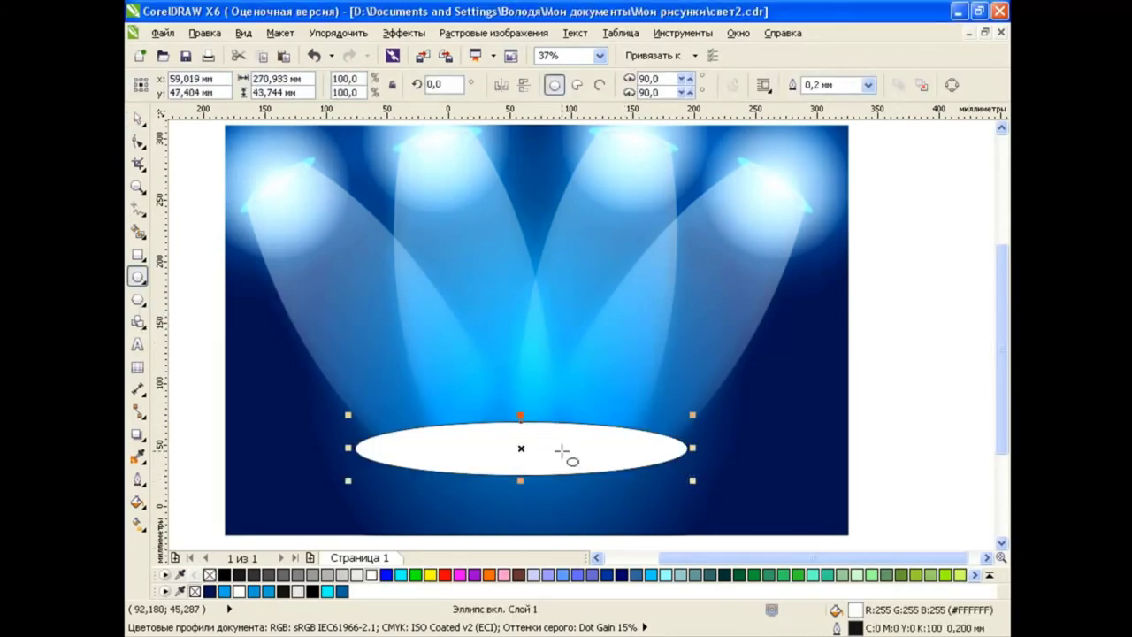
{"action": "left_click", "coordinate": [138, 120]}
Step: Give the ellipse a Large Glow shadow in Add mode coloured blue
{"action": "left_click", "coordinate": [138, 434]}
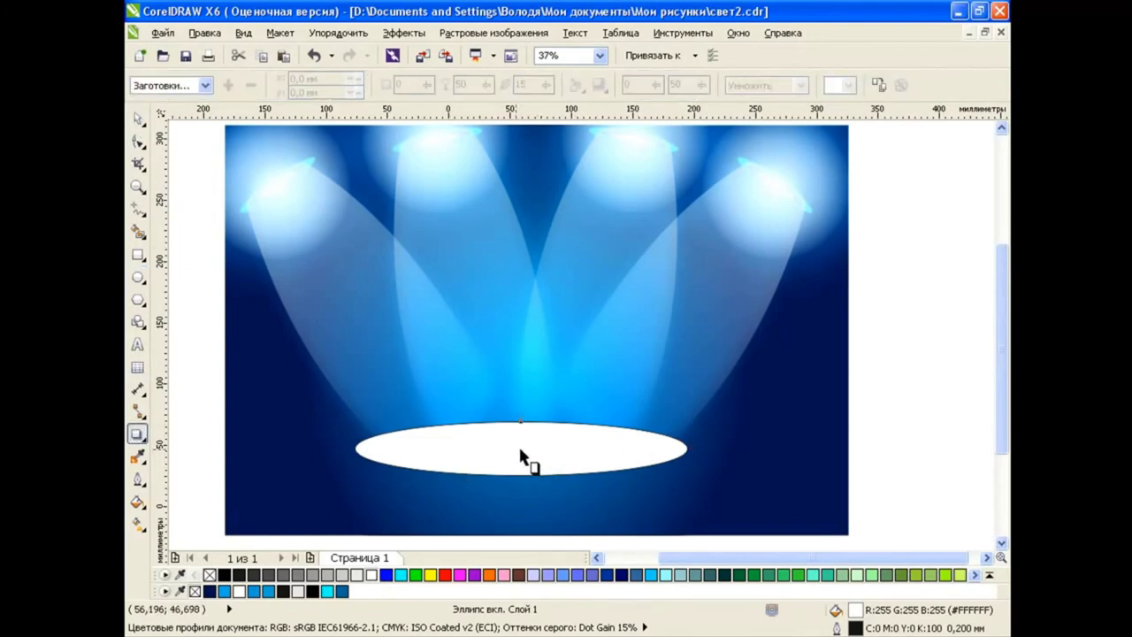
{"action": "left_click_drag", "start_coordinate": [520, 446], "coordinate": [514, 487]}
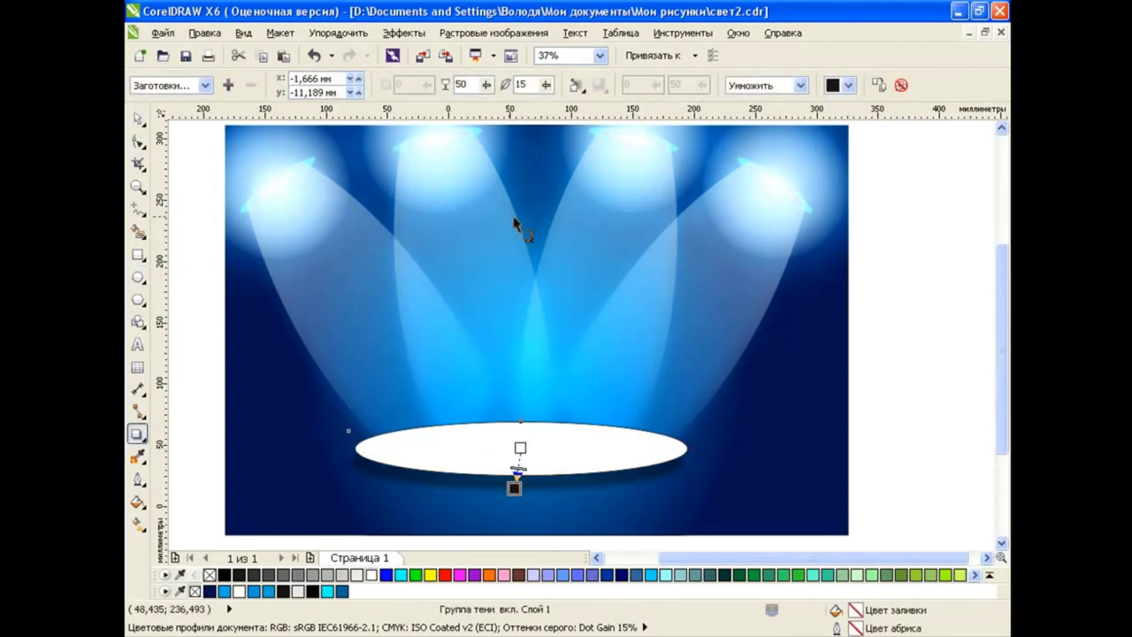
{"action": "left_click", "coordinate": [204, 85]}
{"action": "left_click", "coordinate": [177, 212]}
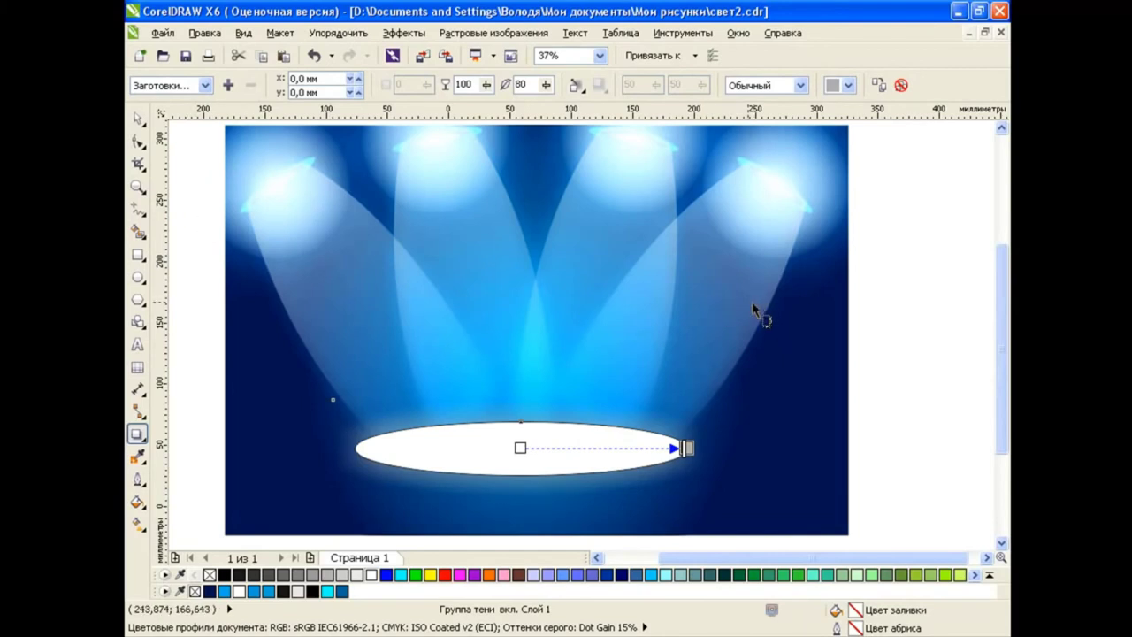
{"action": "left_click", "coordinate": [548, 86]}
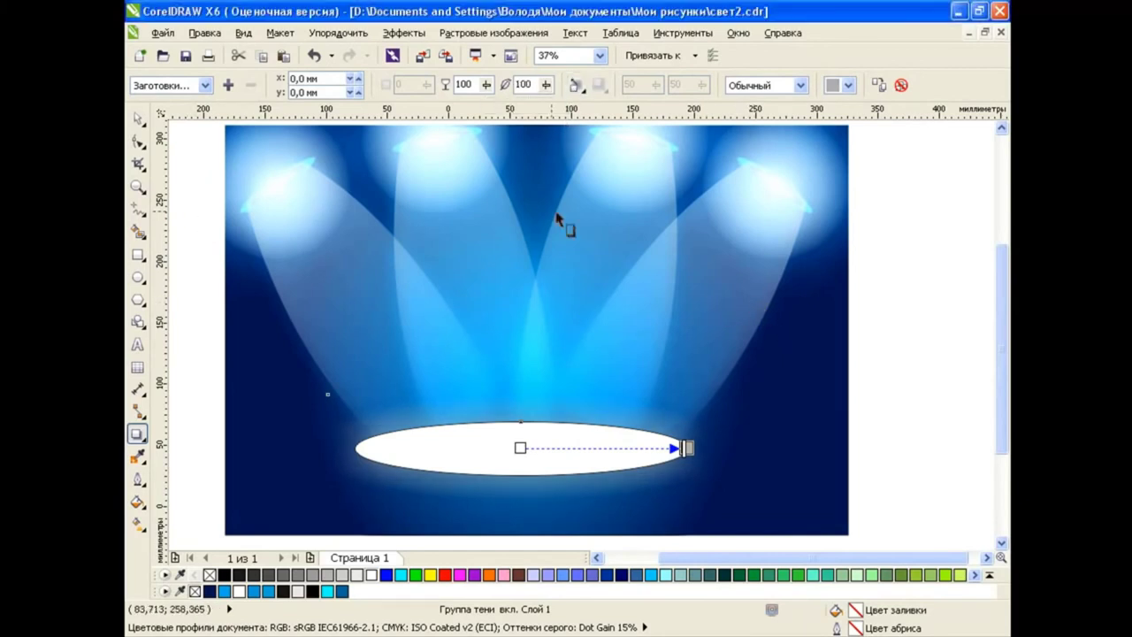
{"action": "left_click", "coordinate": [801, 85]}
{"action": "left_click", "coordinate": [761, 106]}
{"action": "left_click", "coordinate": [850, 85]}
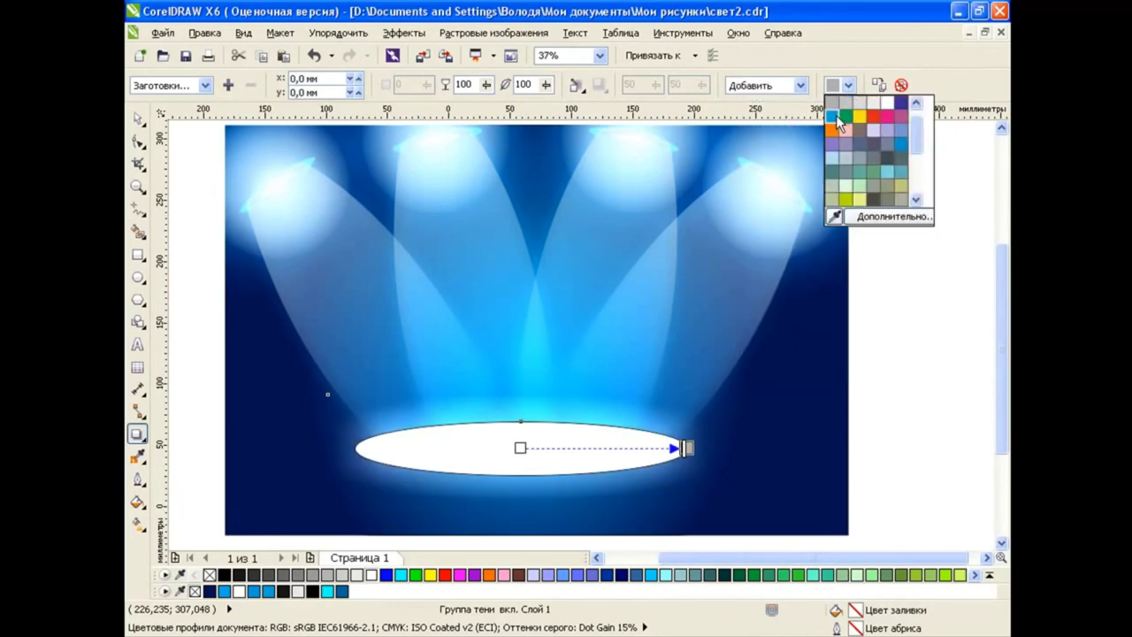
{"action": "left_click", "coordinate": [839, 120]}
Step: Break the glow apart from the ellipse and delete the white ellipse
{"action": "left_click", "coordinate": [339, 32]}
{"action": "left_click", "coordinate": [390, 225]}
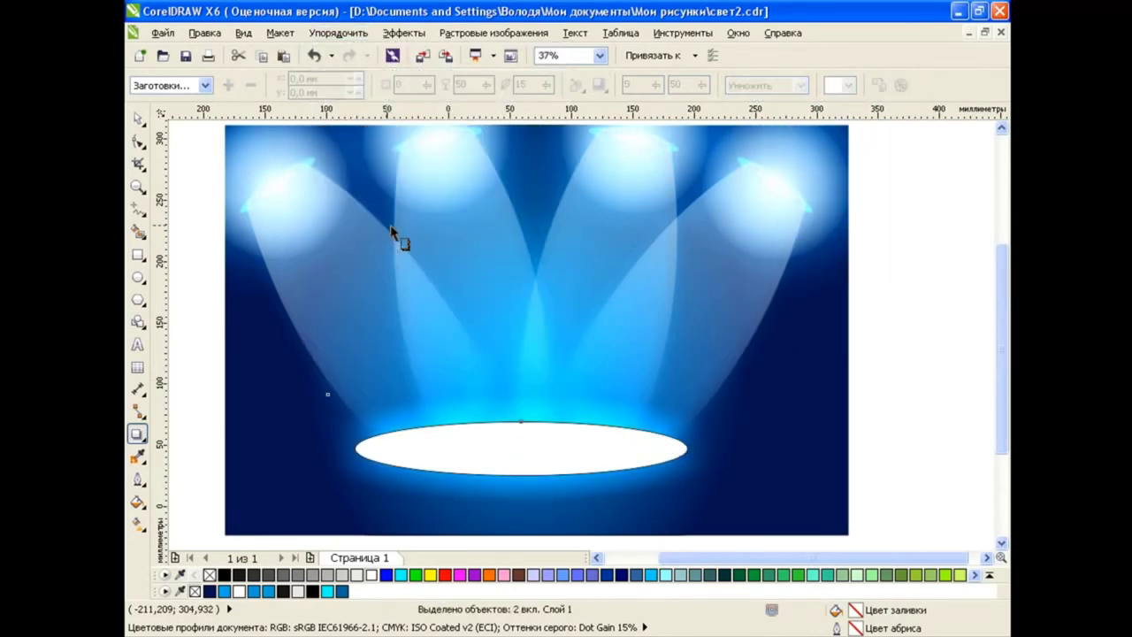
{"action": "left_click", "coordinate": [678, 447]}
{"action": "key", "text": "Delete"}
Step: Scale the cyan floor glow to 114% and move it beneath the four spotlight groups
{"action": "left_click_drag", "start_coordinate": [656, 454], "coordinate": [574, 455]}
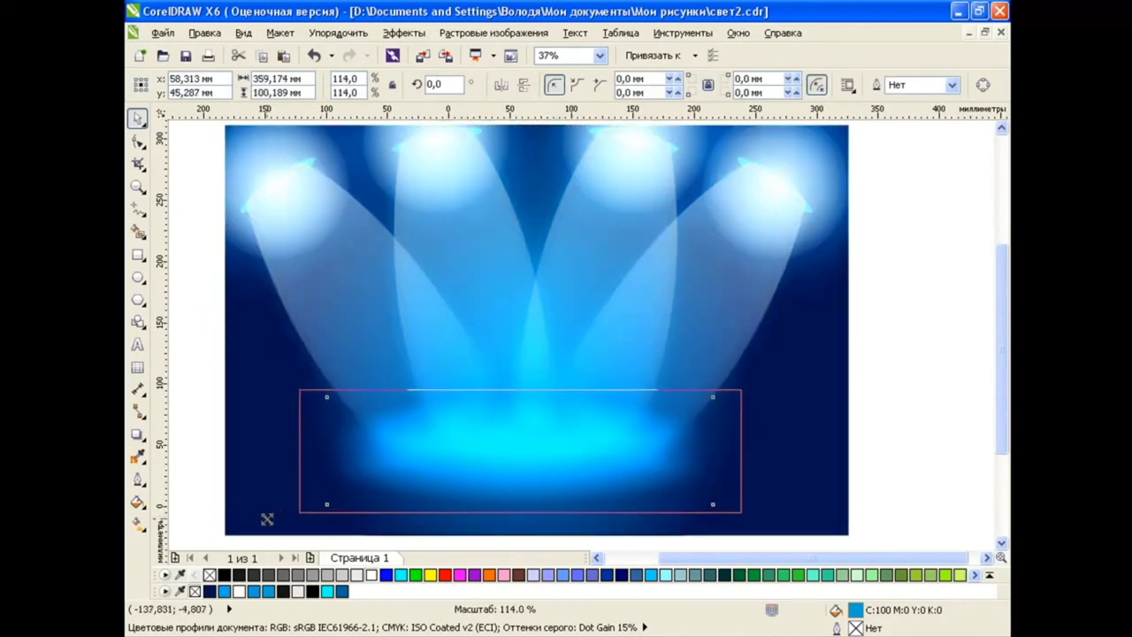
{"action": "left_click_drag", "start_coordinate": [320, 510], "coordinate": [266, 520]}
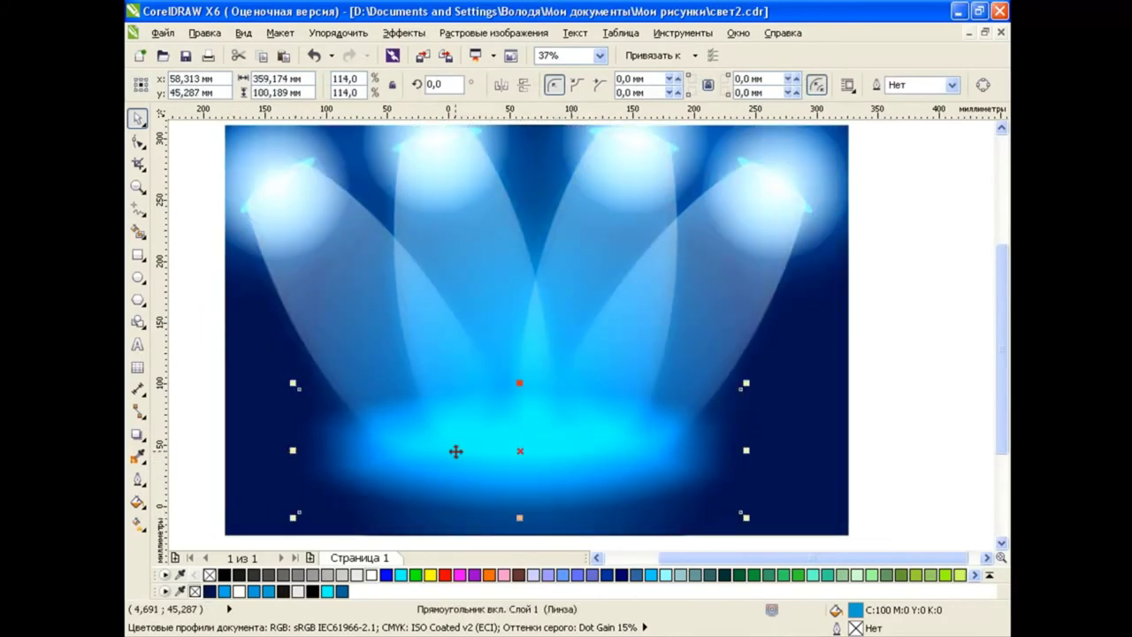
{"action": "left_click", "coordinate": [683, 32]}
{"action": "left_click", "coordinate": [708, 181]}
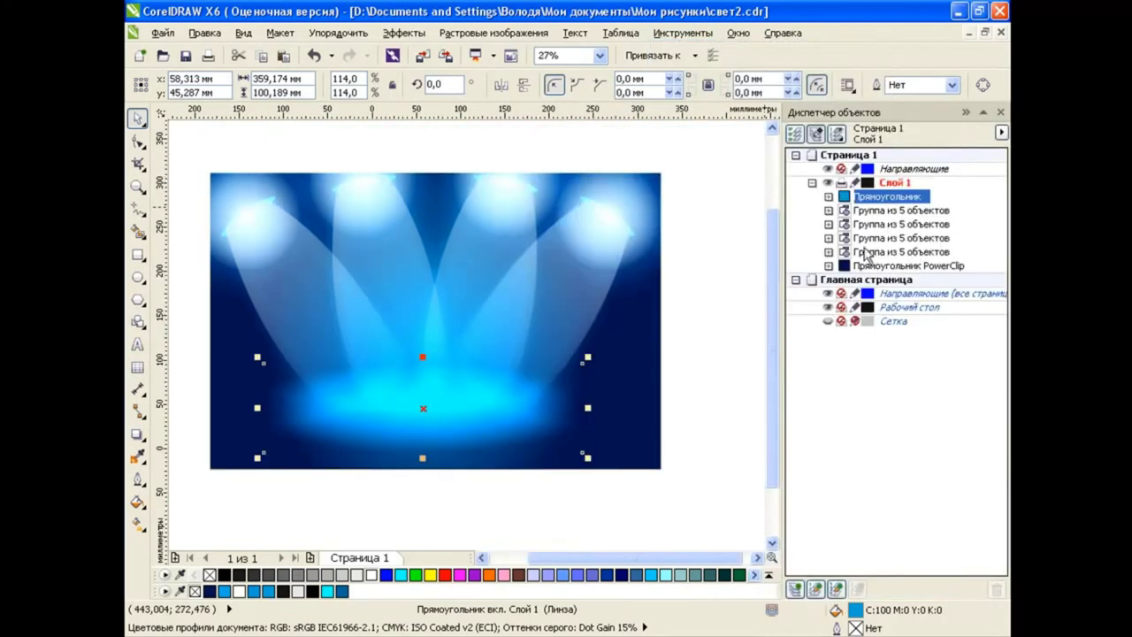
{"action": "left_click_drag", "start_coordinate": [878, 198], "coordinate": [876, 264]}
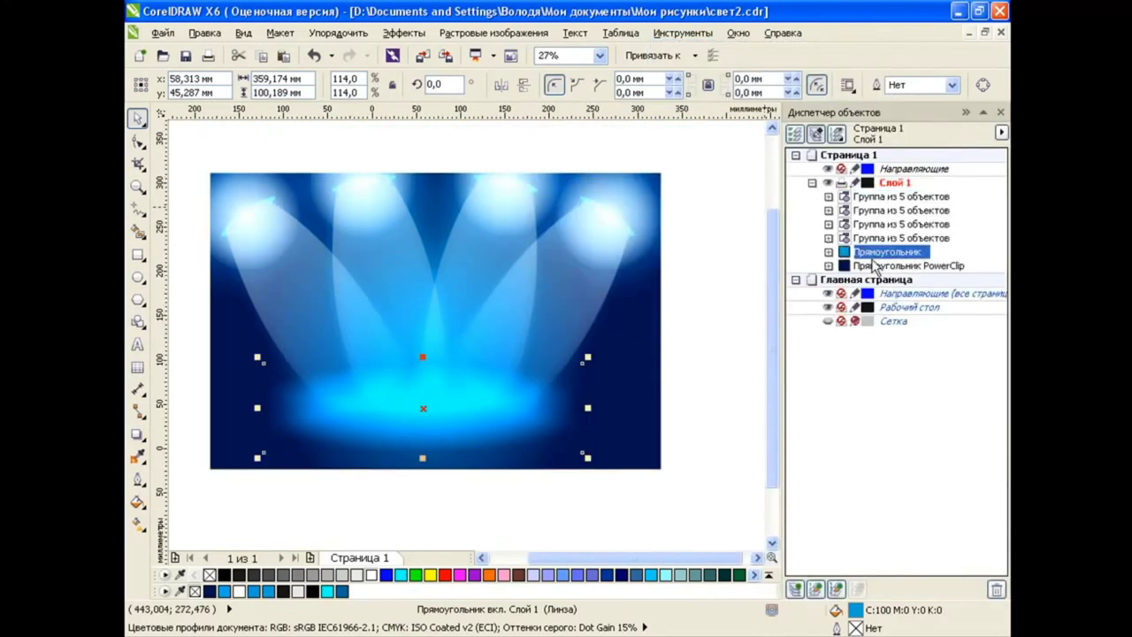
{"action": "left_click_drag", "start_coordinate": [869, 196], "coordinate": [873, 198]}
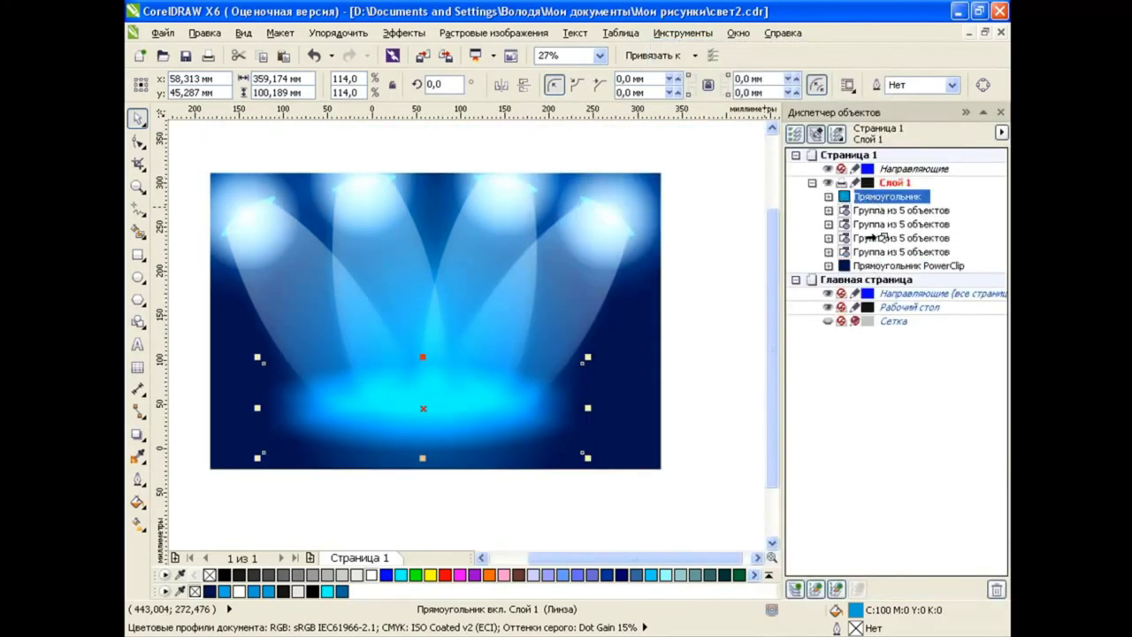
{"action": "left_click_drag", "start_coordinate": [871, 238], "coordinate": [876, 264]}
{"action": "left_click", "coordinate": [1000, 113]}
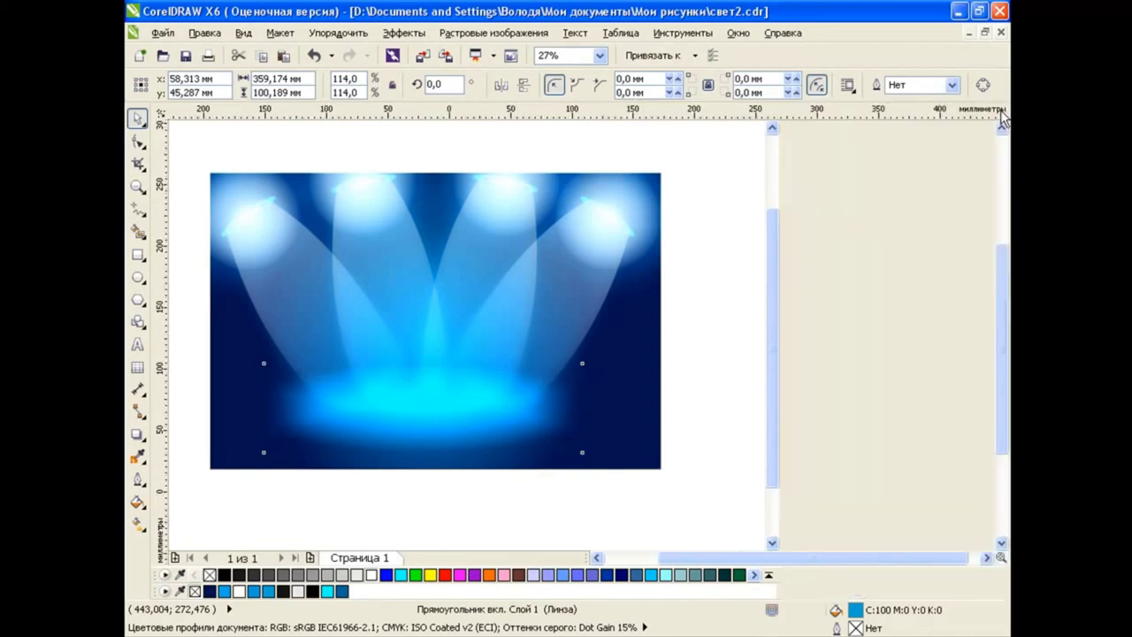
{"action": "scroll", "coordinate": [975, 329], "scroll_direction": "up", "scroll_amount": 1}
{"action": "left_click_drag", "start_coordinate": [1000, 329], "coordinate": [998, 345]}
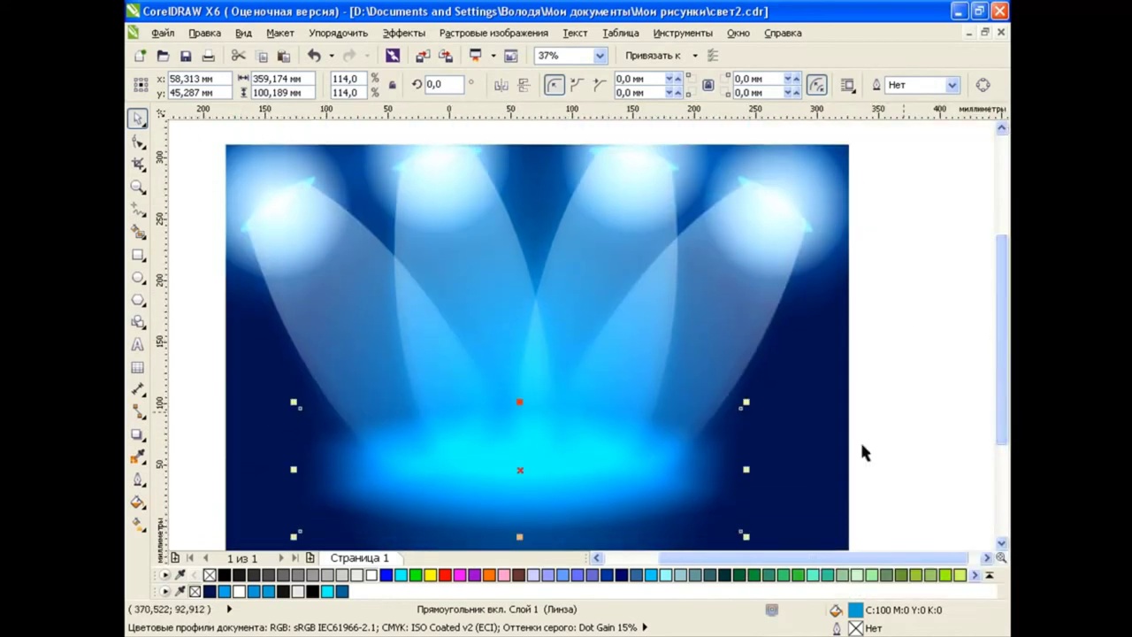
{"action": "left_click_drag", "start_coordinate": [703, 559], "coordinate": [685, 558]}
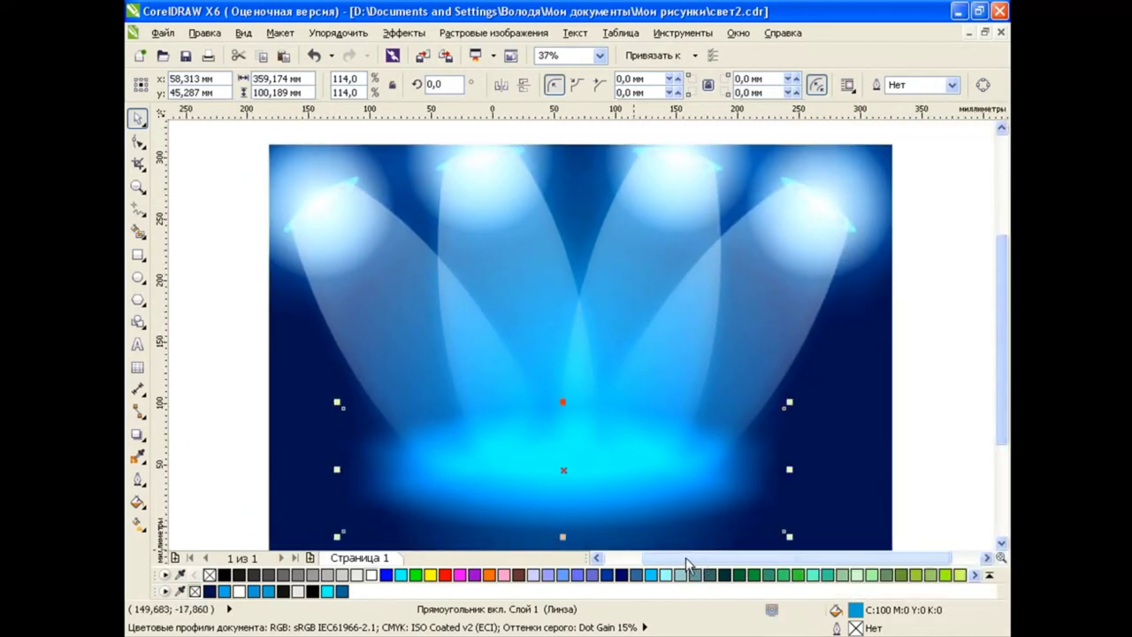
{"action": "left_click", "coordinate": [967, 389]}
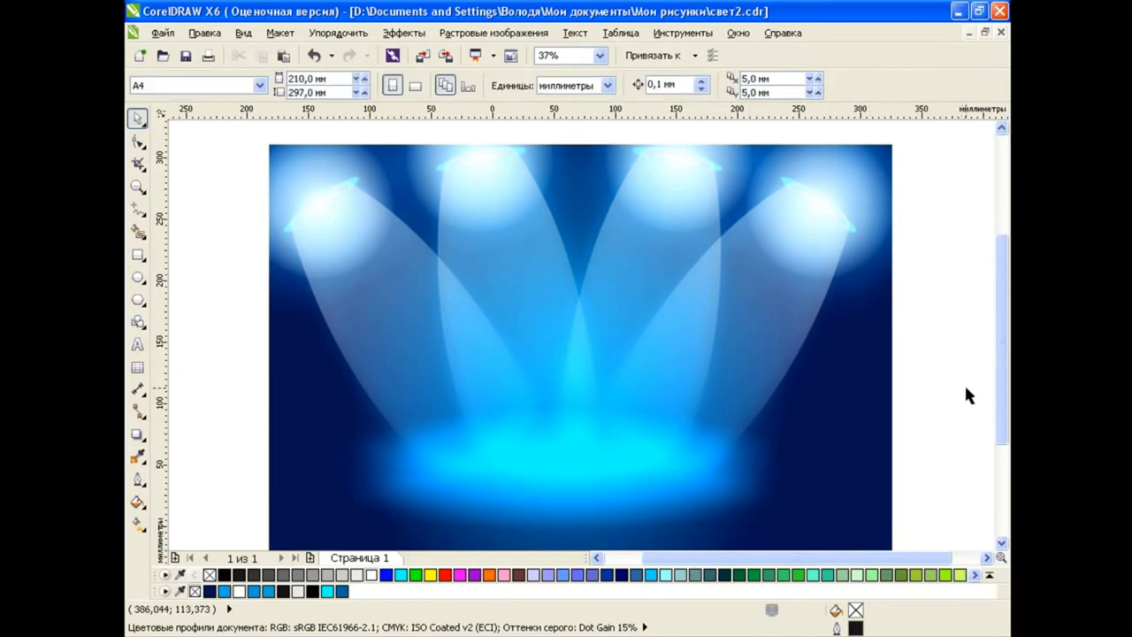